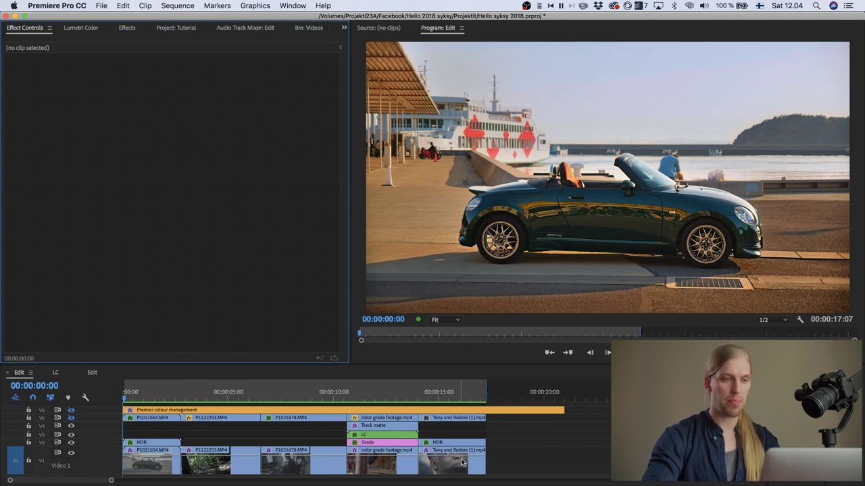
Select all the clips on track V1 and the grading clips on tracks V2 to V4, and target track V5.
left_click_drag(516, 466, 143, 468)
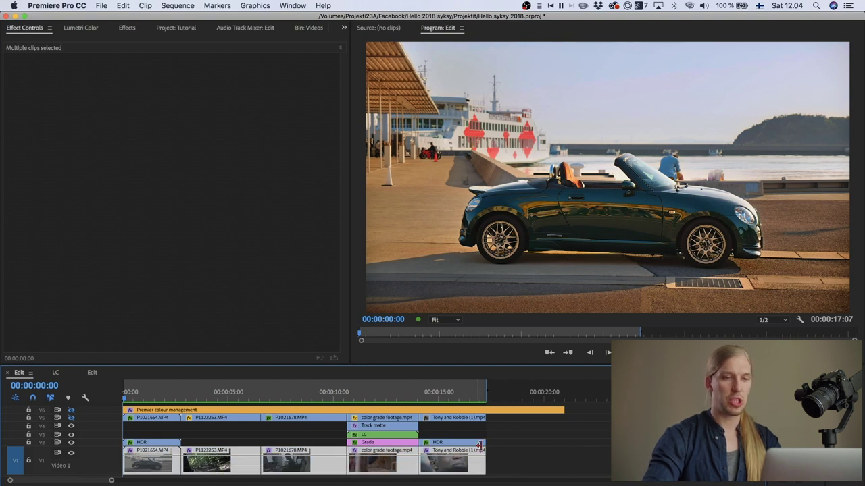
left_click(522, 446)
left_click_drag(529, 444, 127, 428)
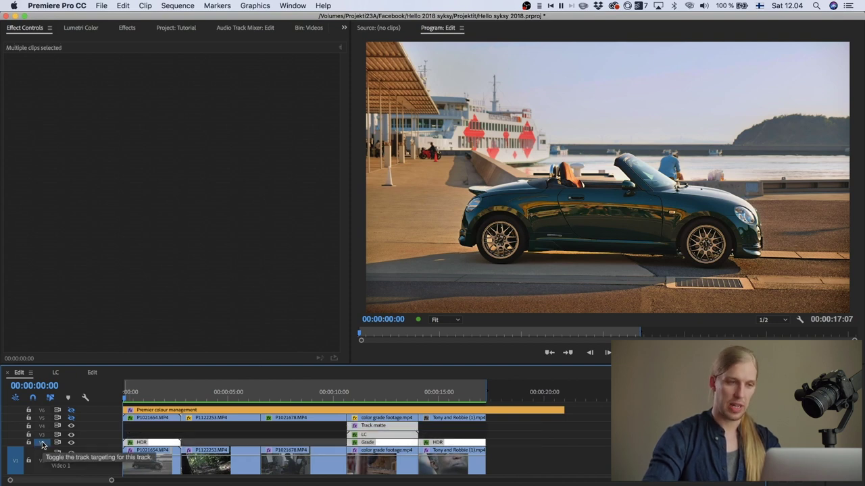
left_click(41, 418)
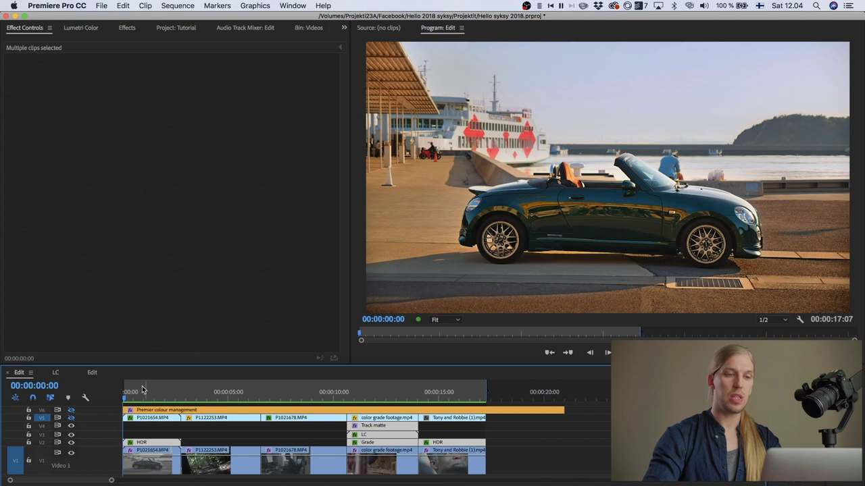
Compare the grades by toggling the visibility of track V5 and the Lumetri Color effect on its P1021654.MP4 clip.
left_click(71, 418)
left_click(71, 418)
left_click(139, 418)
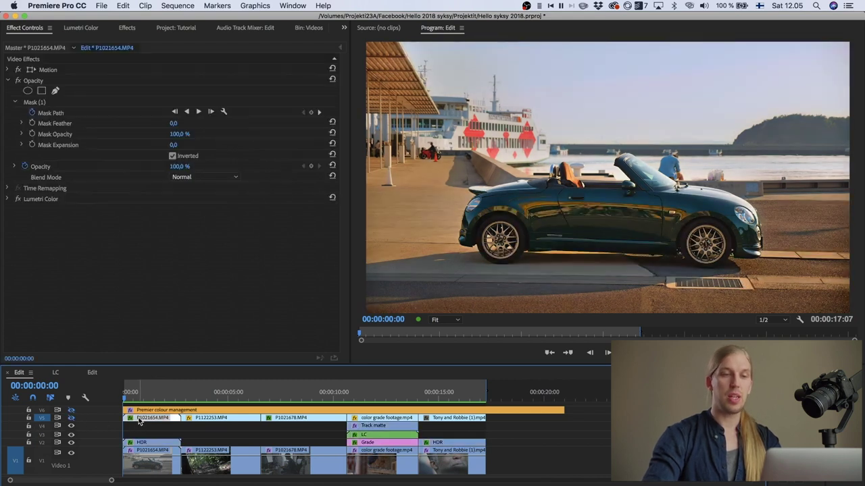
left_click(70, 418)
left_click(18, 199)
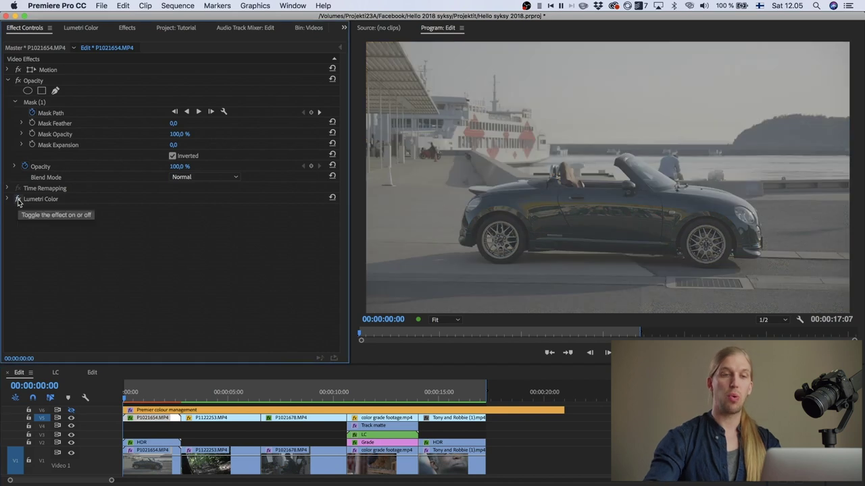
left_click(18, 199)
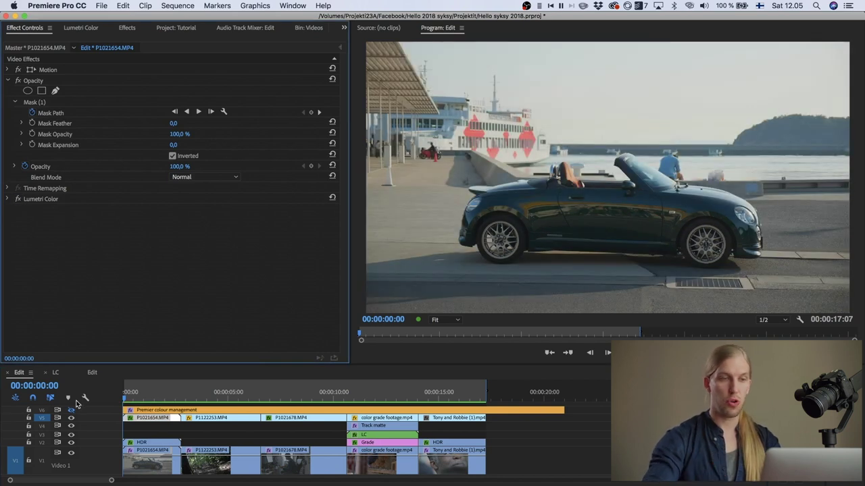
left_click(71, 418)
left_click(72, 419)
left_click(72, 419)
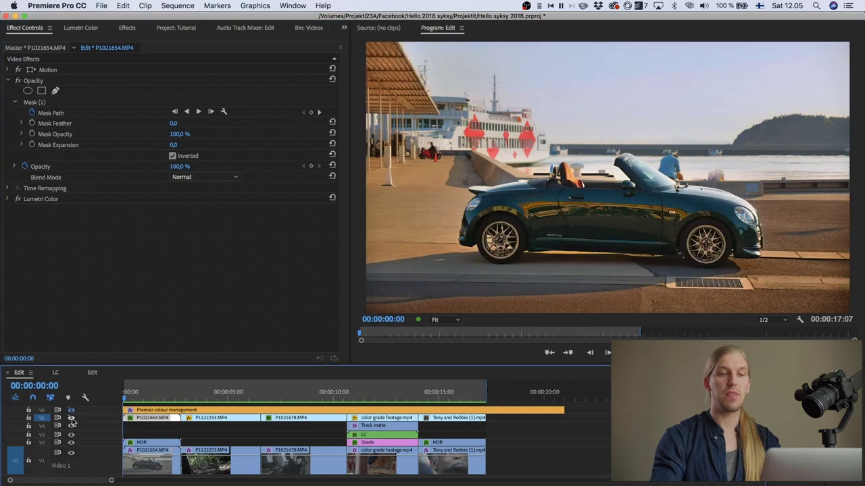
Inspect the Premier colour management layer, and highlight the four Lumetri Color effects on the P1021654.MP4 clip on track V1.
left_click(136, 411)
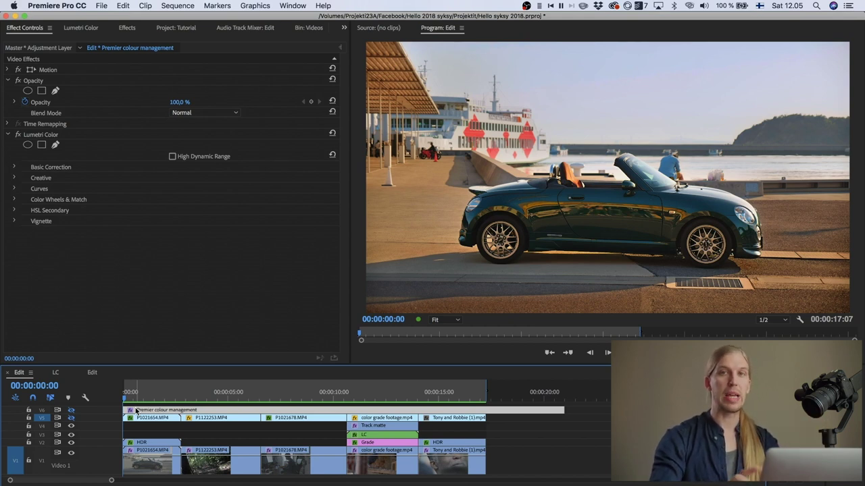
left_click(162, 465)
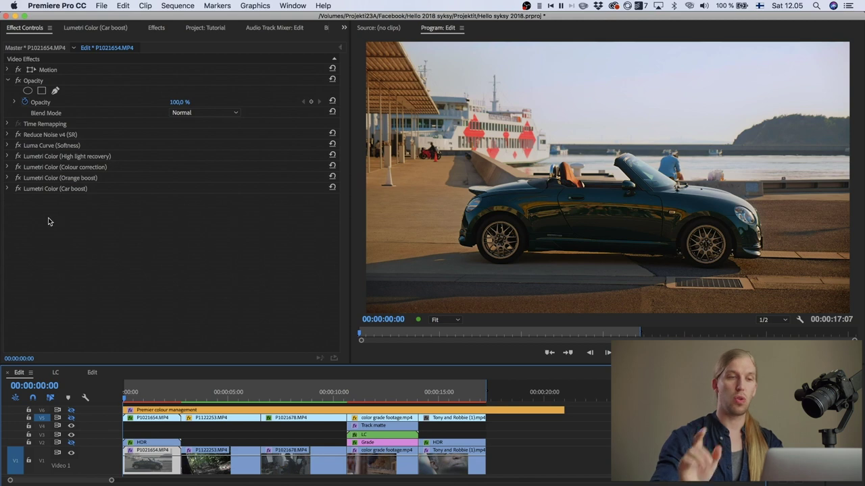
left_click(34, 180)
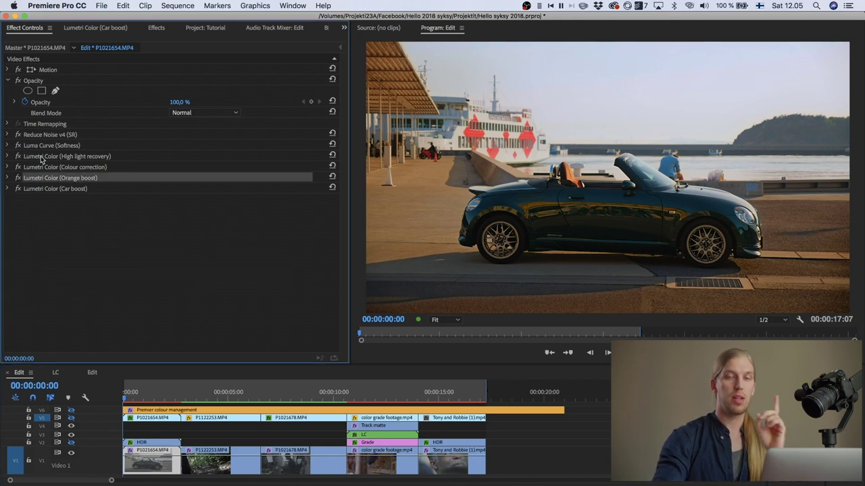
left_click(41, 158)
left_click(45, 168, "shift")
left_click(46, 178, "shift")
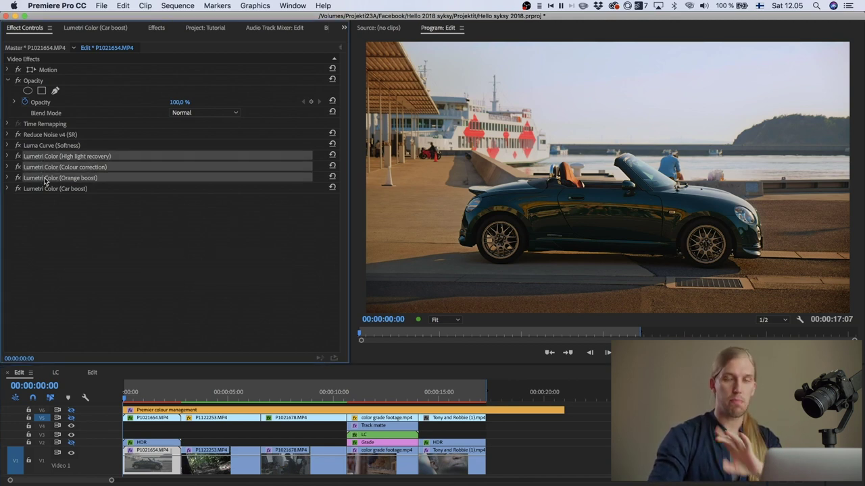
left_click(48, 190, "shift")
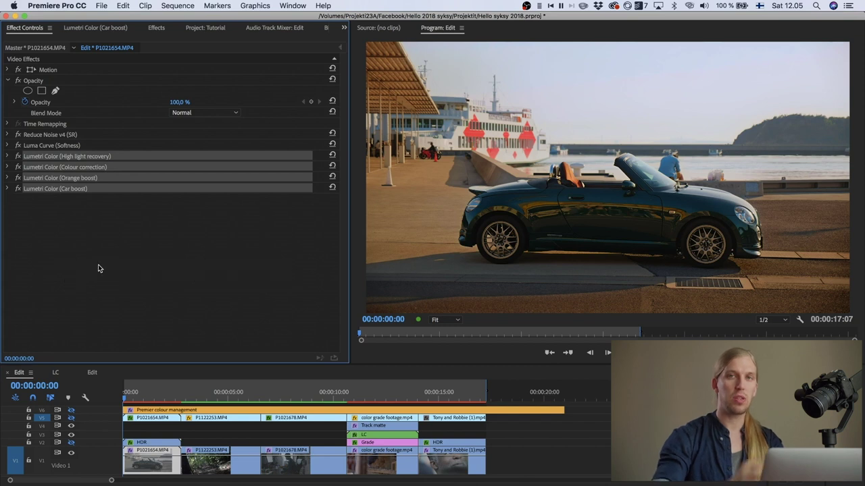
left_click(47, 223)
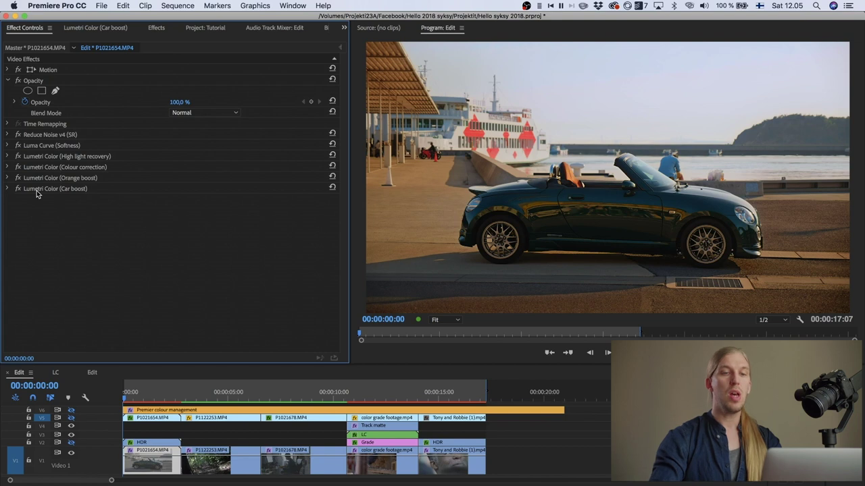
Examine the HSL Secondary key, refinement and correction settings of the Lumetri Color (Car boost) effect, and collapse it.
left_click(36, 191)
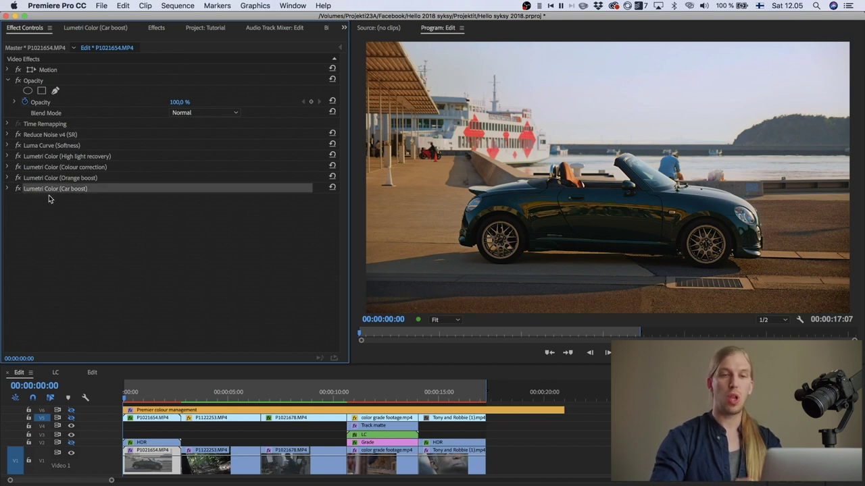
left_click(87, 29)
scroll(123, 135, "up", 5)
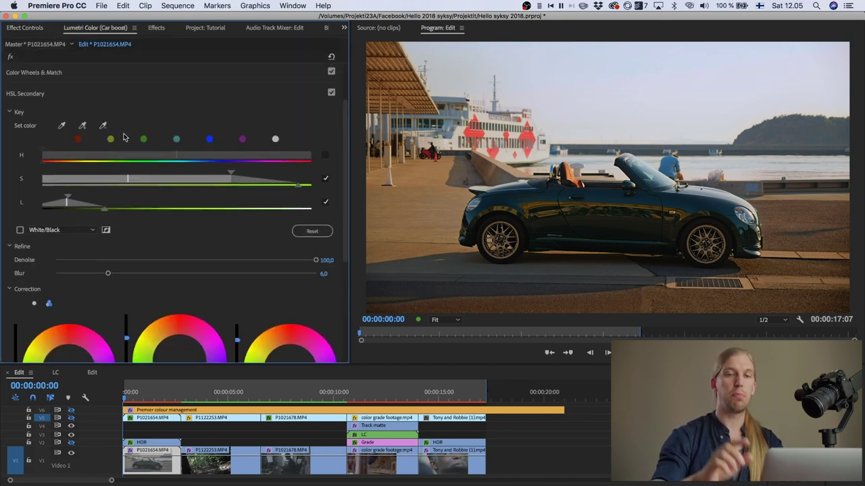
left_click(29, 28)
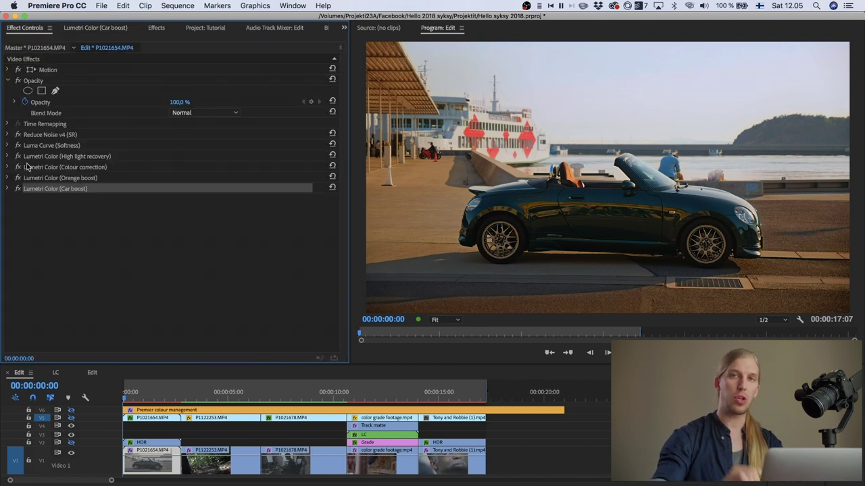
left_click(7, 190)
scroll(108, 225, "down", 10)
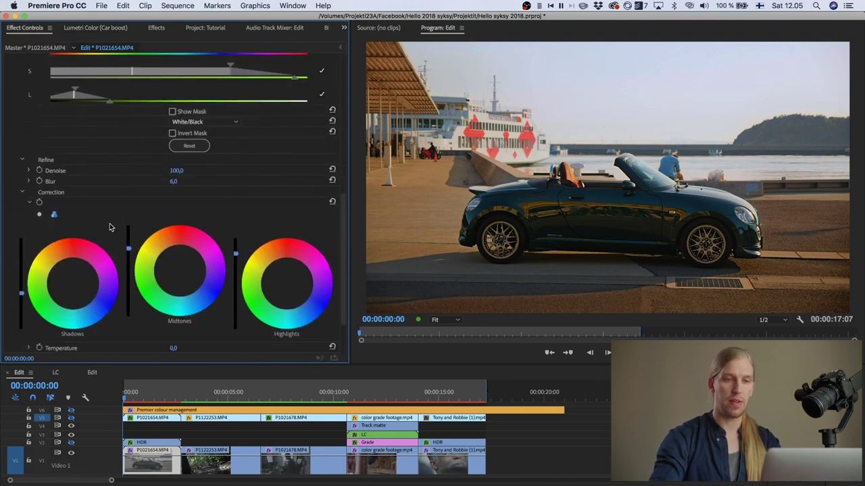
scroll(101, 224, "up", 10)
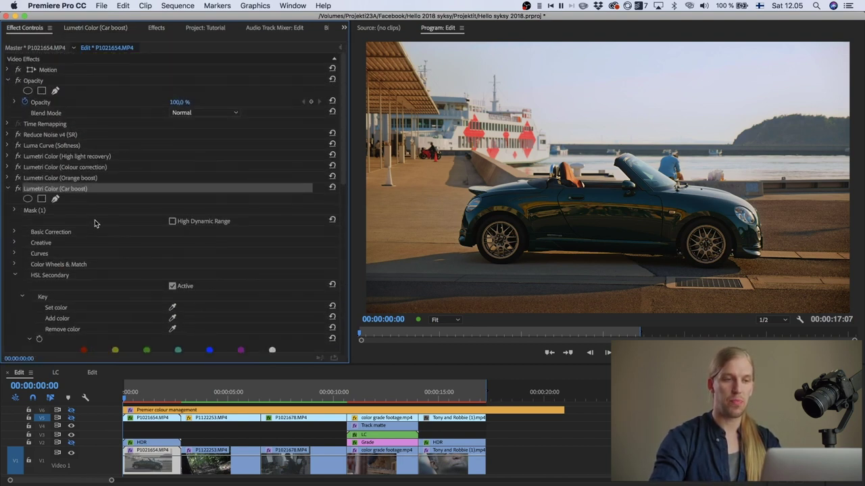
left_click(8, 189)
Highlight the clip's effect stack from Reduce Noise v4 (SR) through Lumetri Color (Car boost).
left_click(49, 144)
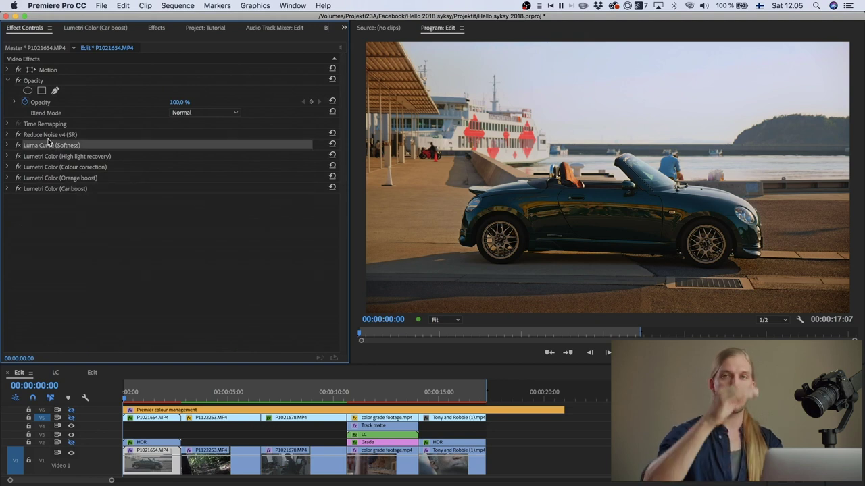
left_click(48, 134)
left_click(46, 146, "shift")
left_click(45, 157, "shift")
left_click(44, 167, "shift")
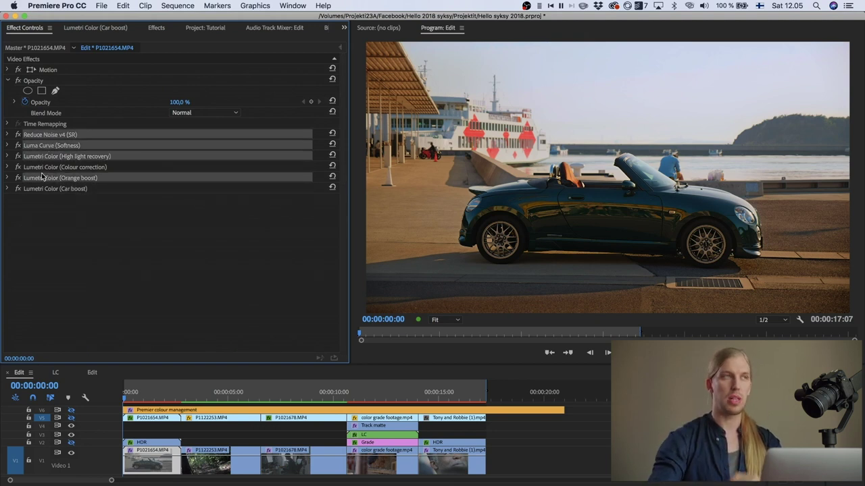
left_click(44, 178, "shift")
left_click(45, 190, "shift")
Clear the effect selection and save the project.
left_click(60, 230)
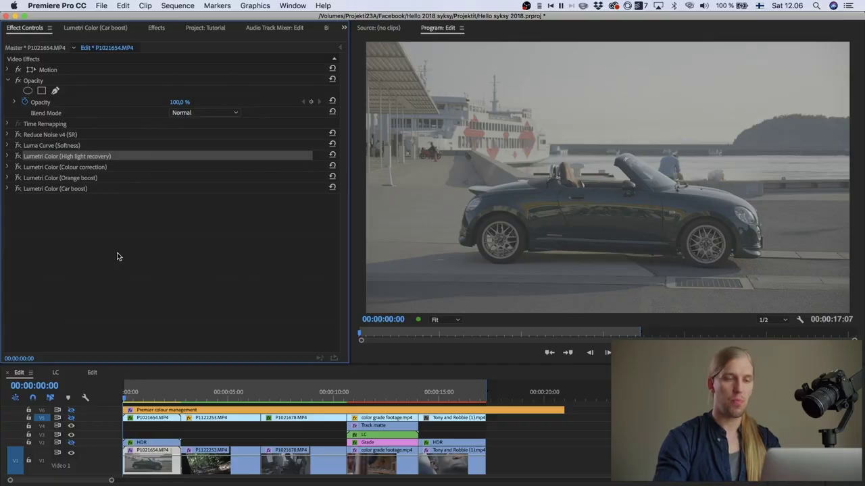
left_click(59, 234)
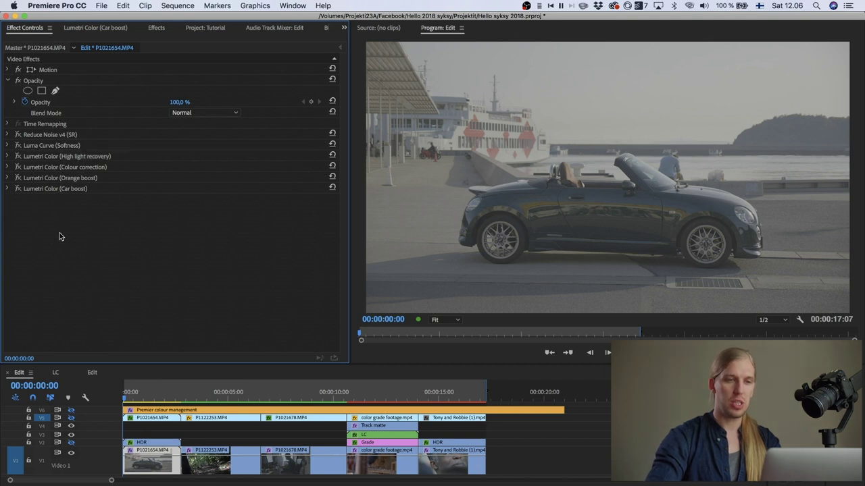
key("super+s")
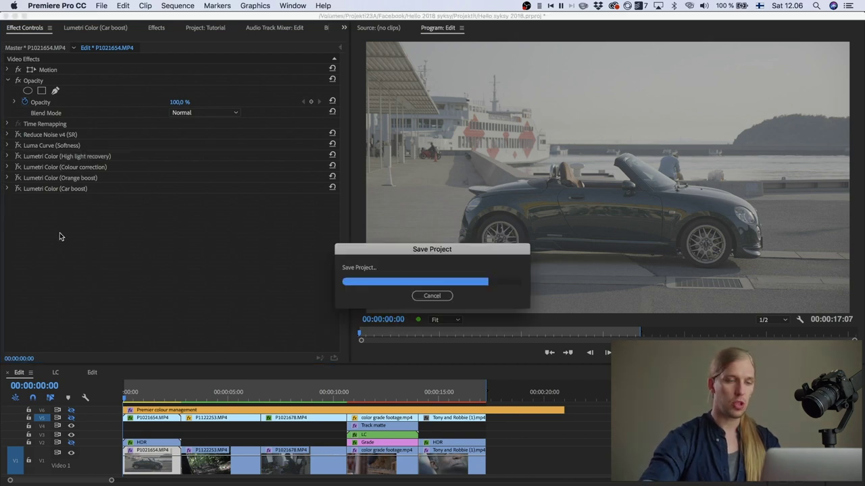
Examine the HSL Secondary luminance key of the Lumetri Color (High light recovery) effect, briefly showing its mask, and collapse the effect.
left_click(8, 157)
scroll(140, 258, "down", 5)
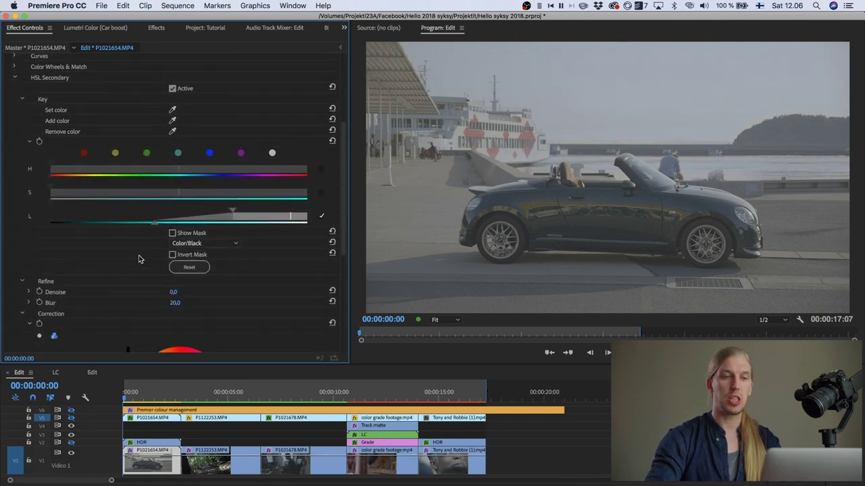
scroll(151, 210, "down", 2)
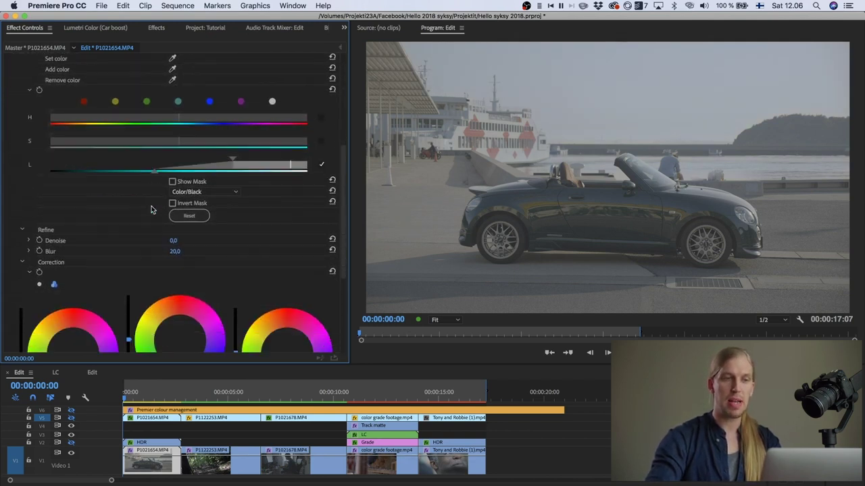
left_click(172, 182)
left_click(172, 182)
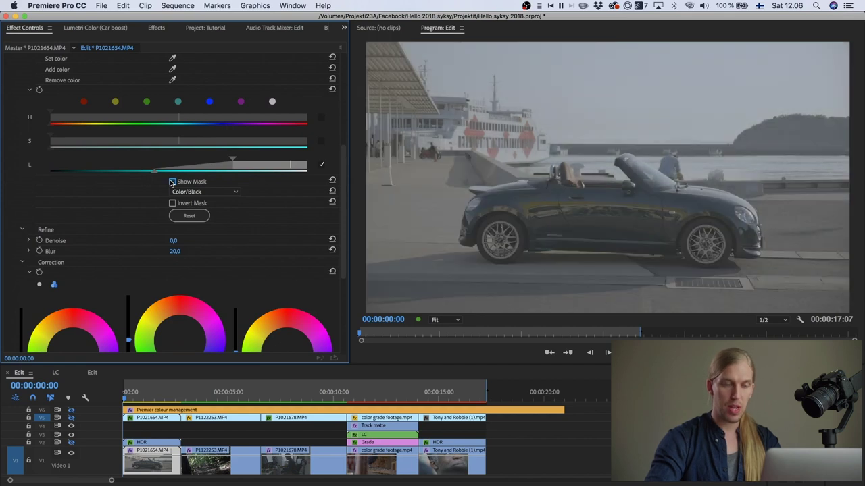
scroll(144, 177, "down", 2)
scroll(144, 178, "up", 8)
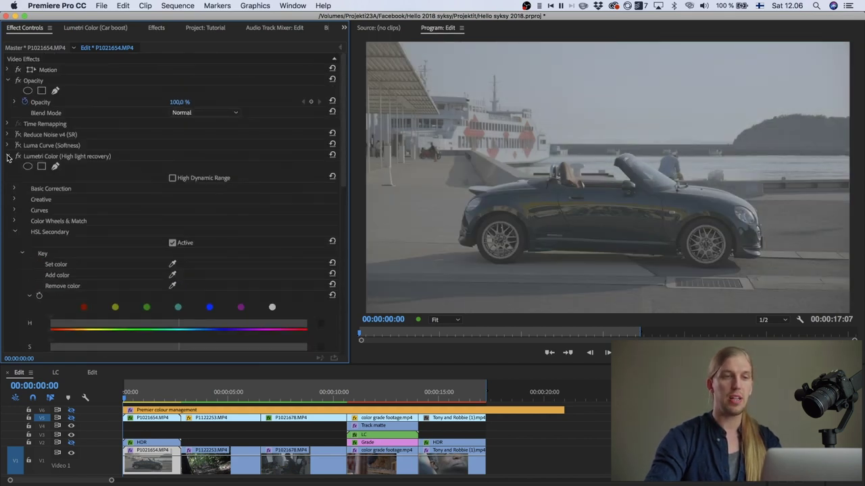
left_click(8, 156)
Turn on the Lumetri Color (Colour correction) effect, review its Basic Correction, and compare the picture with its Curves off and on.
left_click(18, 167)
left_click(6, 166)
scroll(58, 172, "down", 3)
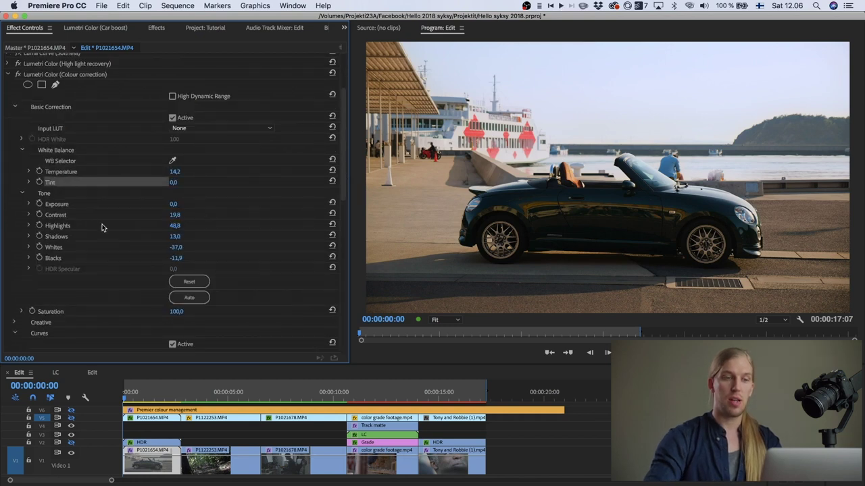
scroll(62, 241, "down", 4)
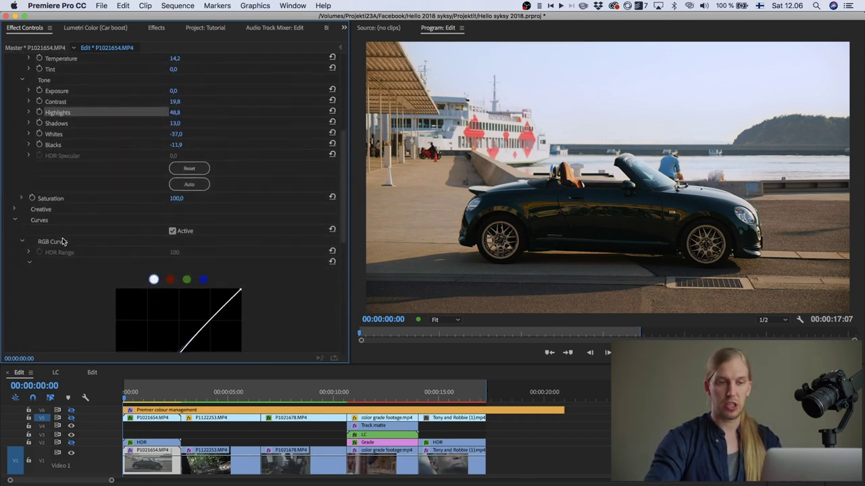
scroll(62, 241, "down", 5)
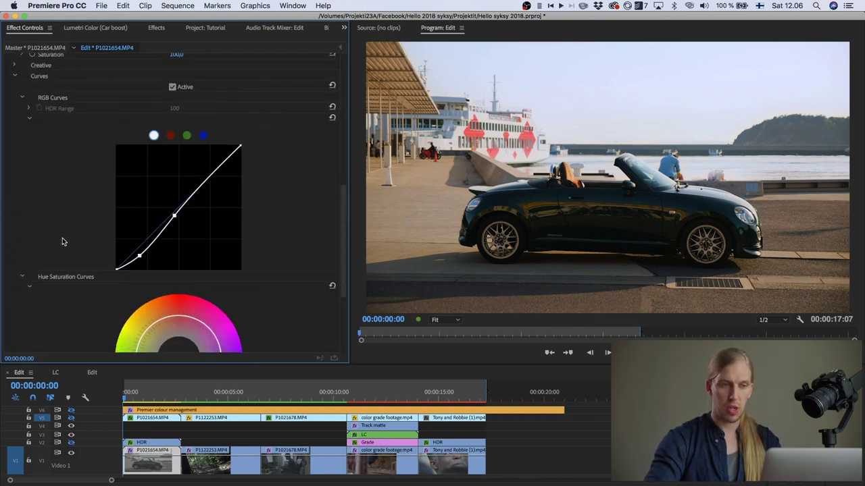
left_click(172, 87)
left_click(172, 87)
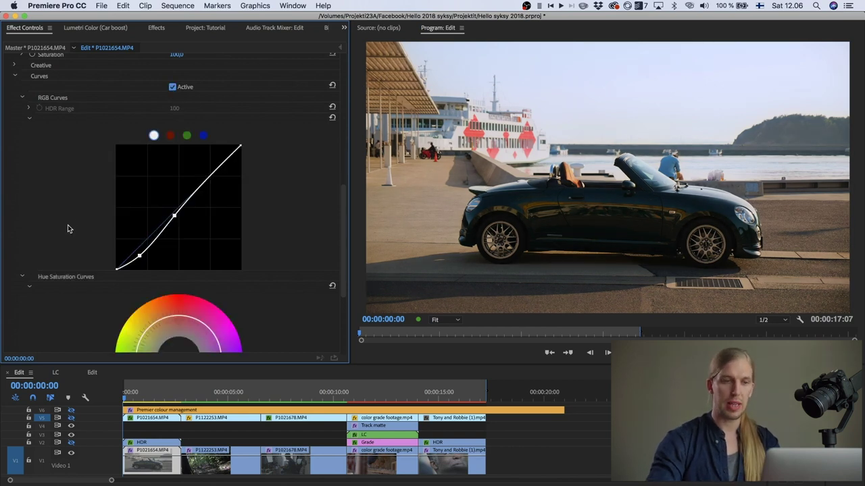
scroll(67, 229, "down", 5)
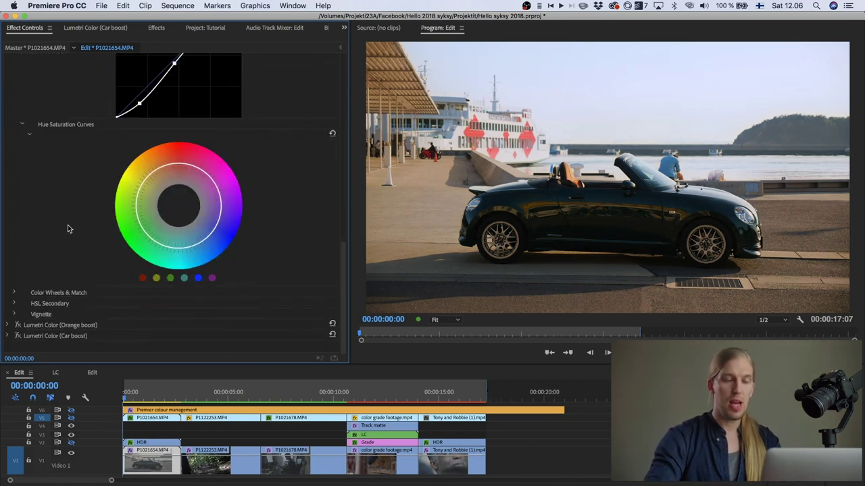
Expand HSL Secondary in the Colour correction effect and compare the picture with that section off and on.
left_click(15, 304)
scroll(134, 306, "down", 5)
left_click(172, 150)
left_click(173, 150)
left_click(172, 150)
left_click(173, 150)
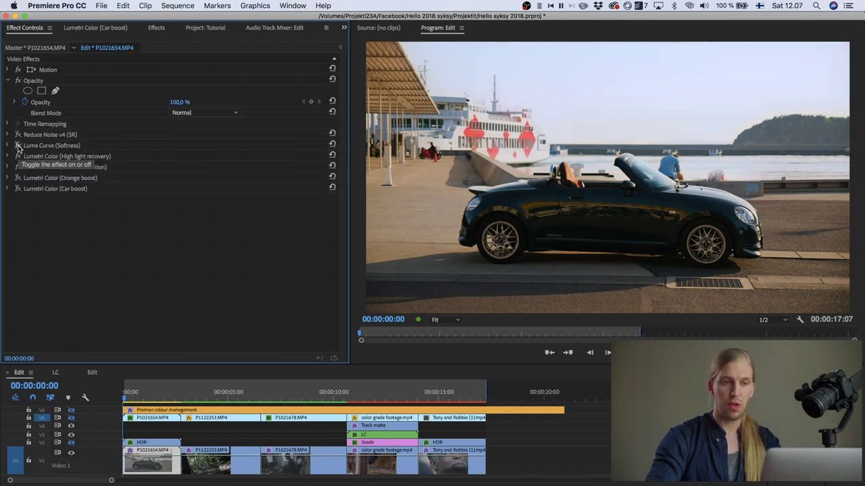
Turn on the Luma Curve (Softness) effect and expand it to examine its luma waveform curve.
left_click(19, 146)
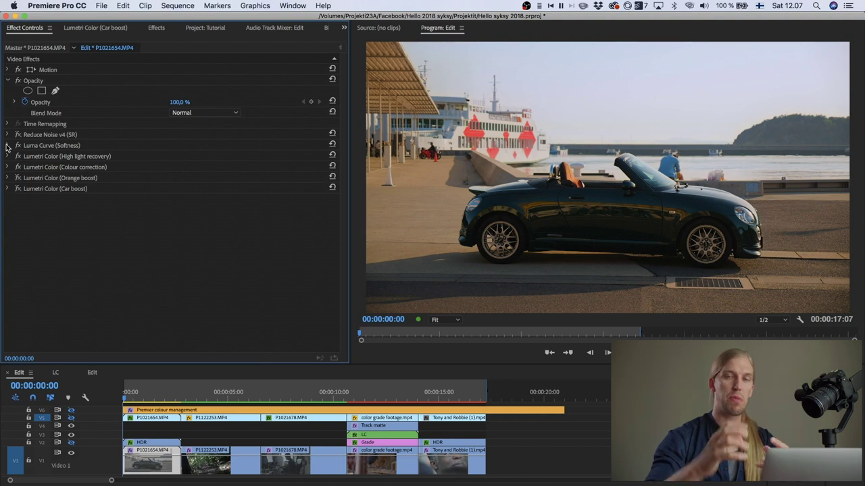
left_click(7, 145)
scroll(90, 250, "down", 2)
scroll(90, 250, "down", 3)
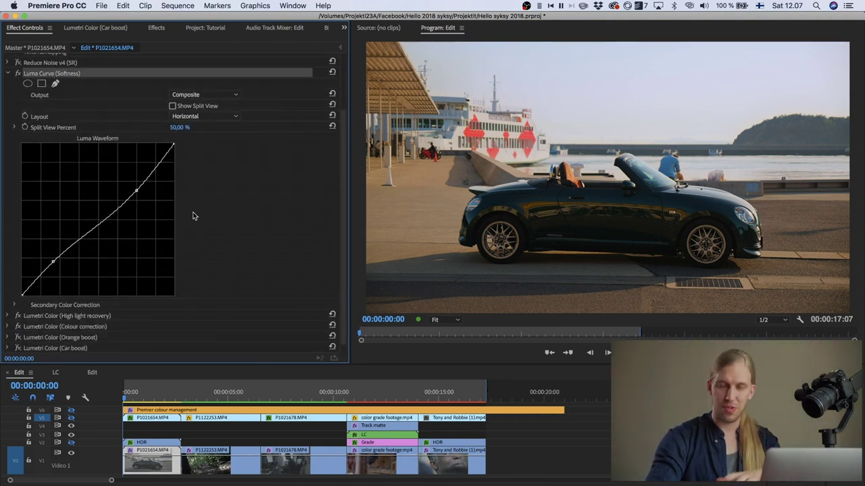
Search the effects library for "curve" and look over the obsolete Luma Curve and RGB Curves effects.
left_click(156, 28)
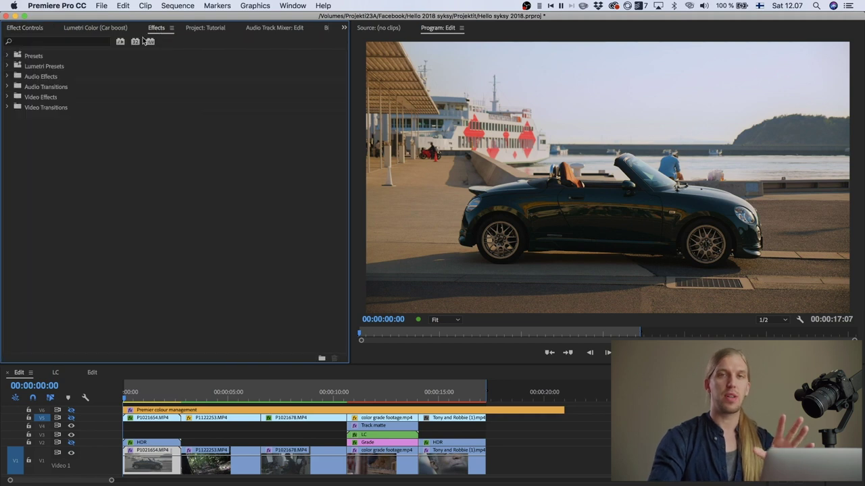
left_click(90, 42)
type("curve")
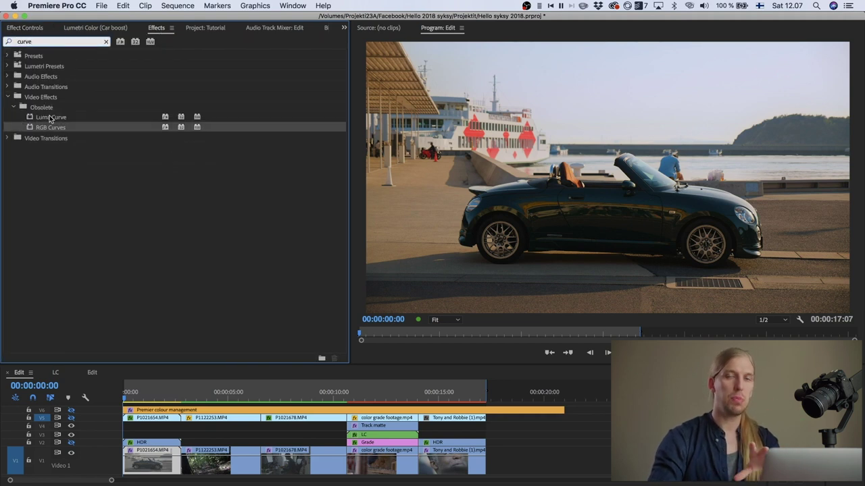
left_click(50, 118)
left_click(60, 126)
left_click(61, 119)
left_click(59, 127)
left_click(59, 118)
left_click(60, 128)
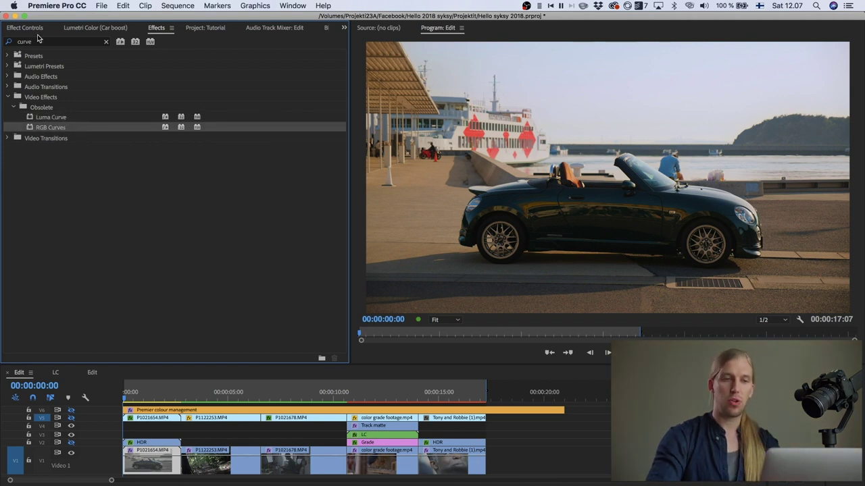
Return to the clip's effect settings, compare the picture with Luma Curve (Softness) off and on, and collapse the effect.
left_click(36, 30)
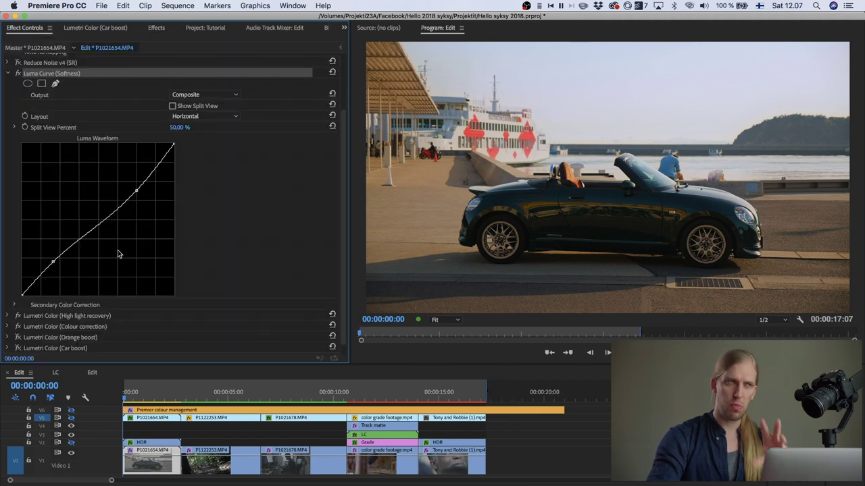
scroll(73, 269, "up", 2)
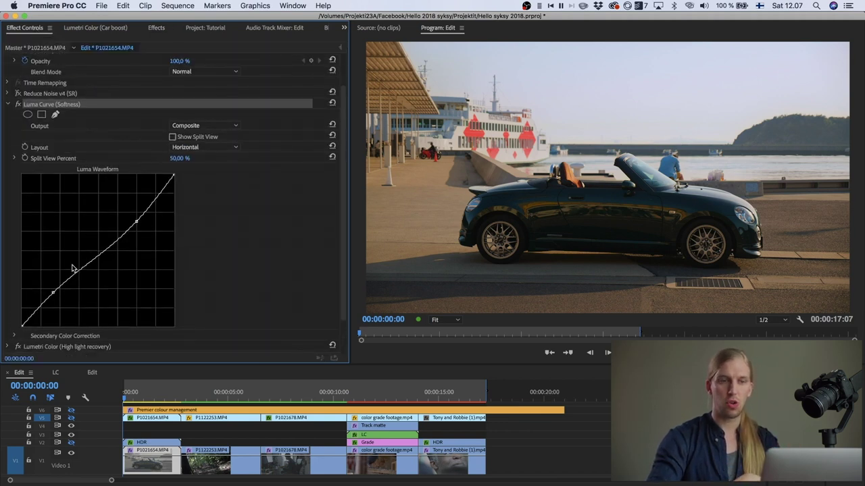
left_click(19, 105)
left_click(18, 105)
left_click(18, 105)
left_click(19, 105)
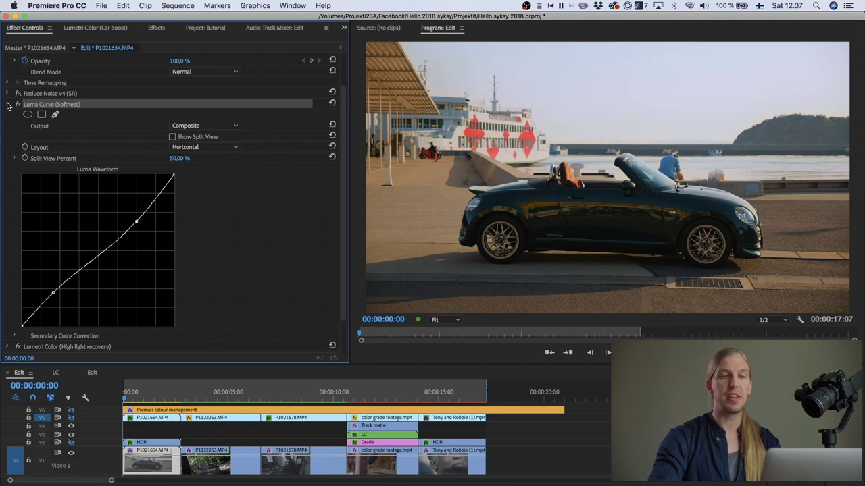
left_click(8, 105)
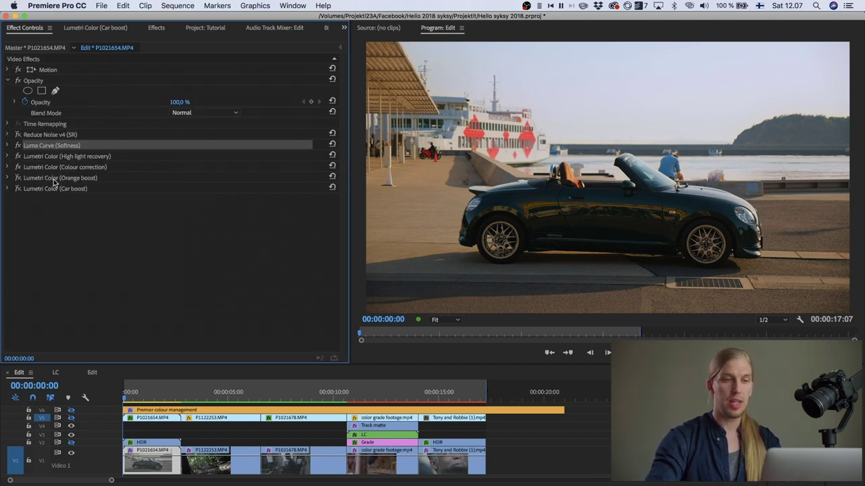
Turn on the Lumetri Color (Orange boost) effect, examine its HSL Secondary key and correction settings, and collapse it.
left_click(18, 177)
left_click(18, 178)
left_click(18, 178)
left_click(8, 178)
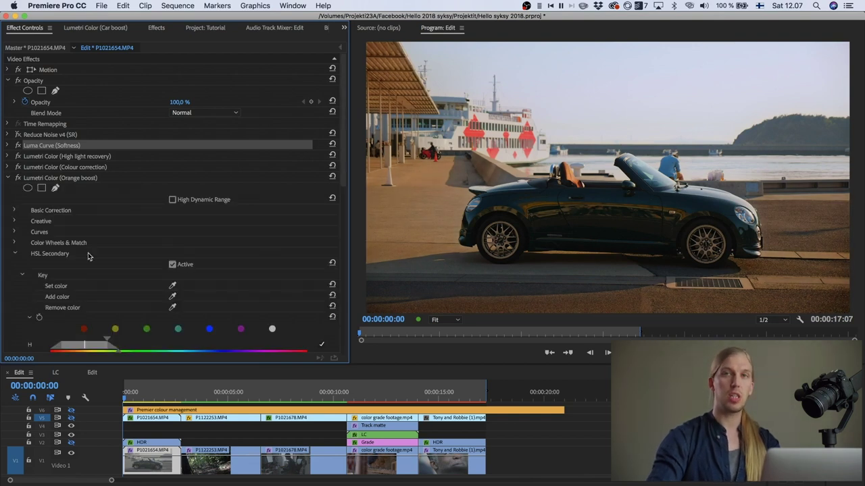
scroll(90, 257, "down", 5)
left_click(172, 152)
left_click(171, 152)
scroll(129, 177, "down", 8)
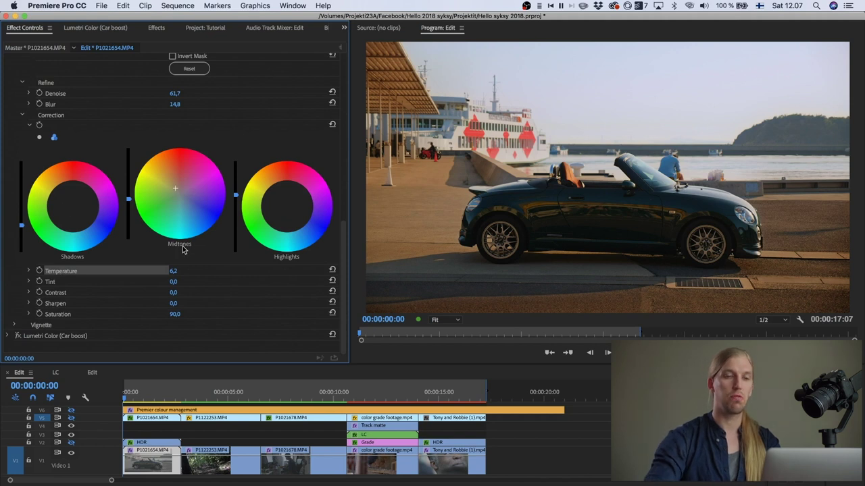
scroll(139, 159, "up", 10)
left_click(8, 153)
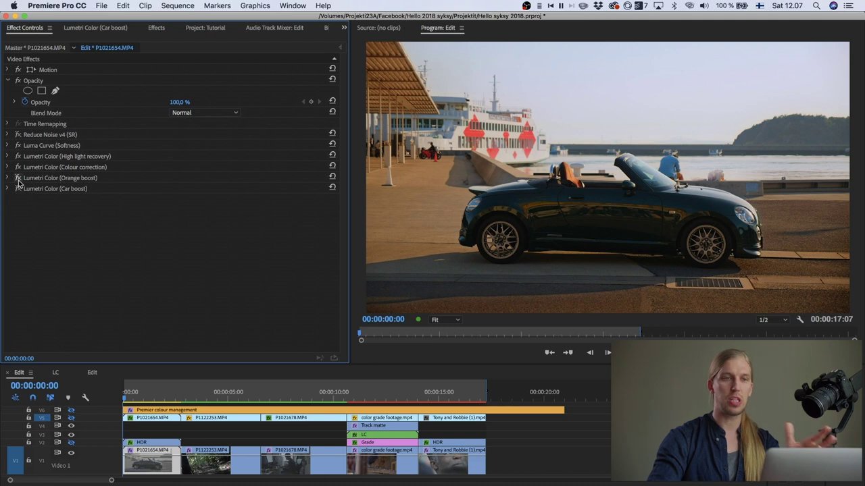
Compare the picture with the Lumetri Color (Orange boost) effect off and on.
left_click(18, 179)
left_click(18, 179)
left_click(18, 179)
left_click(18, 178)
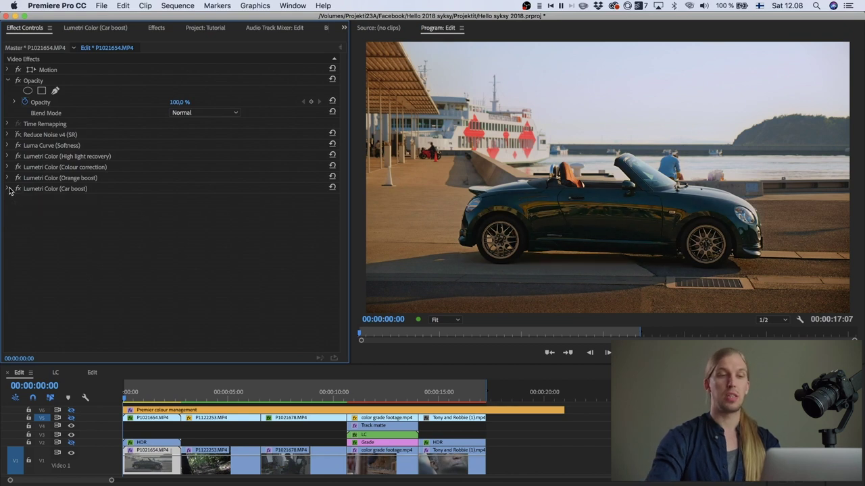
Expand Lumetri Color (Car boost), display its Mask (1) outline around the car, and check it at 00:00:02:01.
left_click(8, 189)
left_click(29, 210)
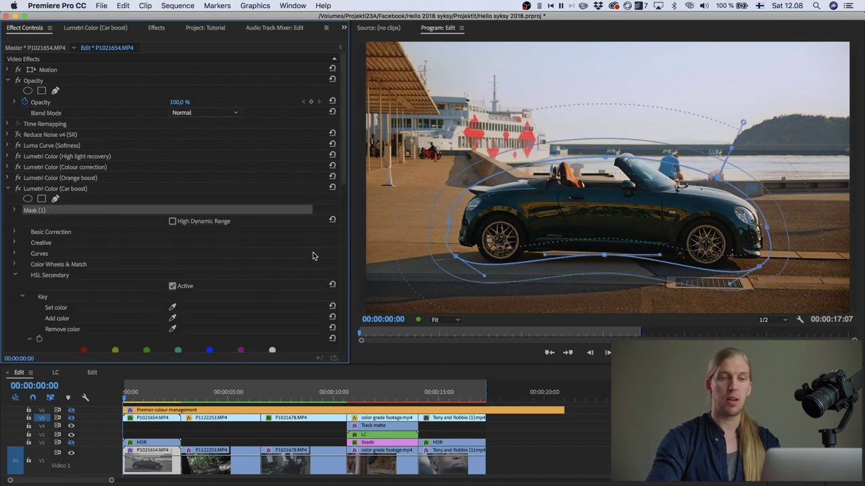
left_click_drag(137, 398, 166, 399)
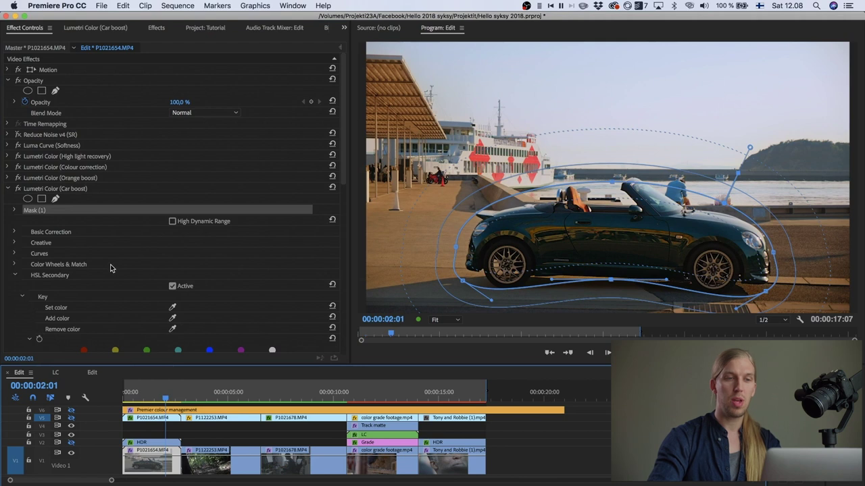
Examine the Car boost effect's HSL Secondary key and correction wheels, temporarily showing the key's white/black mask.
scroll(111, 264, "down", 5)
scroll(113, 268, "down", 2)
left_click(172, 276)
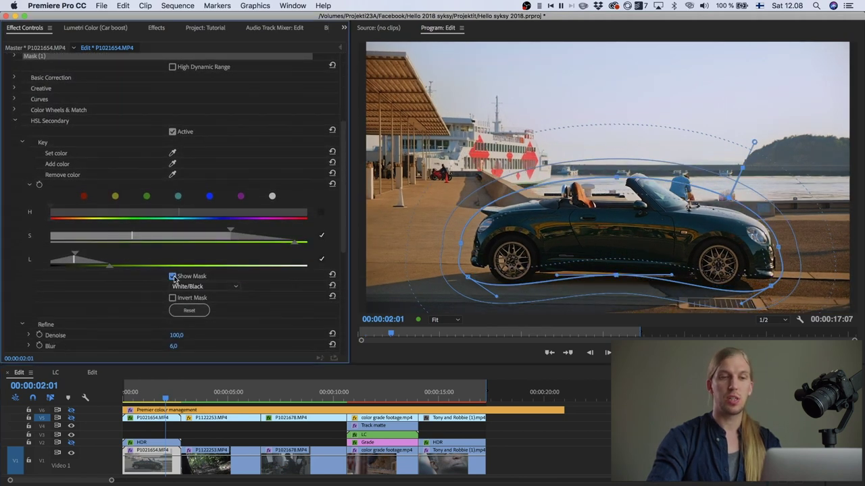
scroll(120, 285, "down", 8)
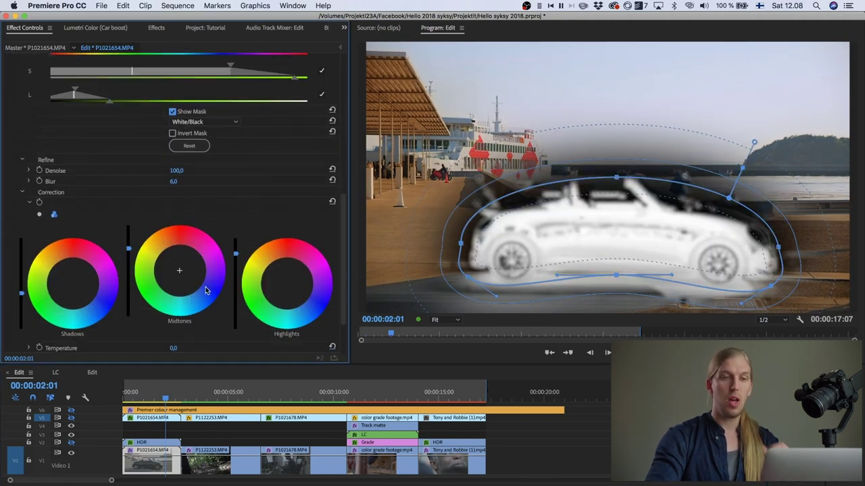
scroll(168, 292, "down", 3)
scroll(183, 315, "up", 12)
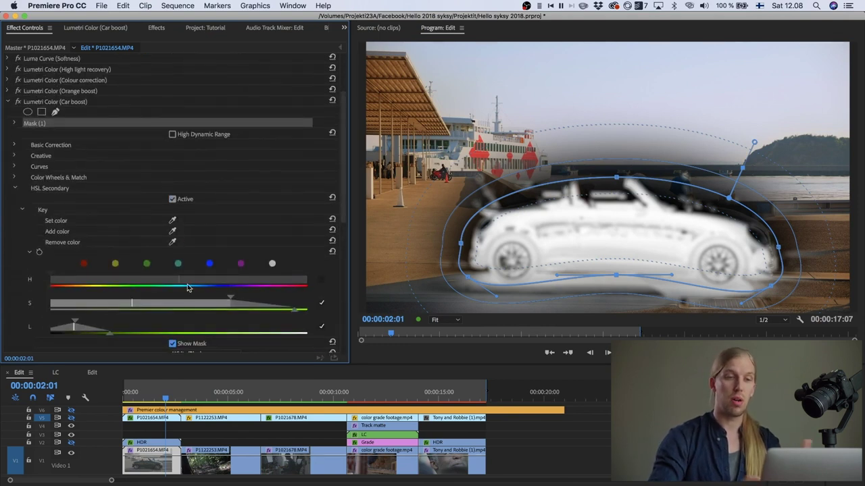
left_click(172, 344)
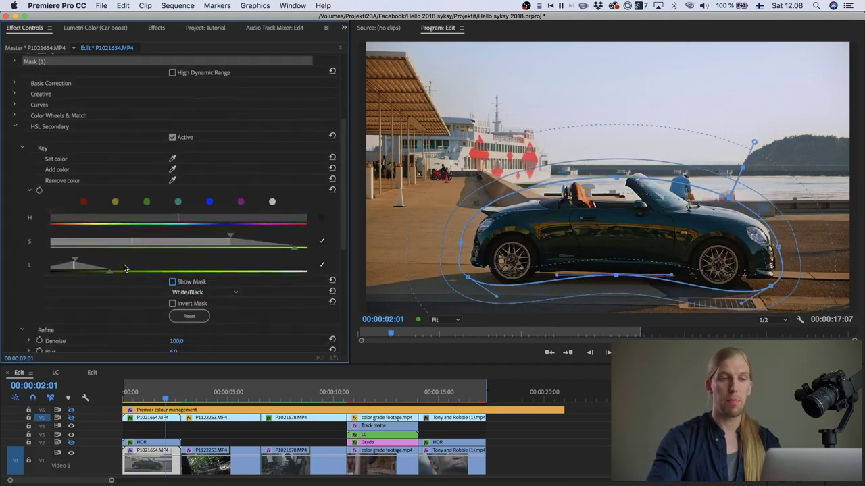
scroll(124, 268, "down", 10)
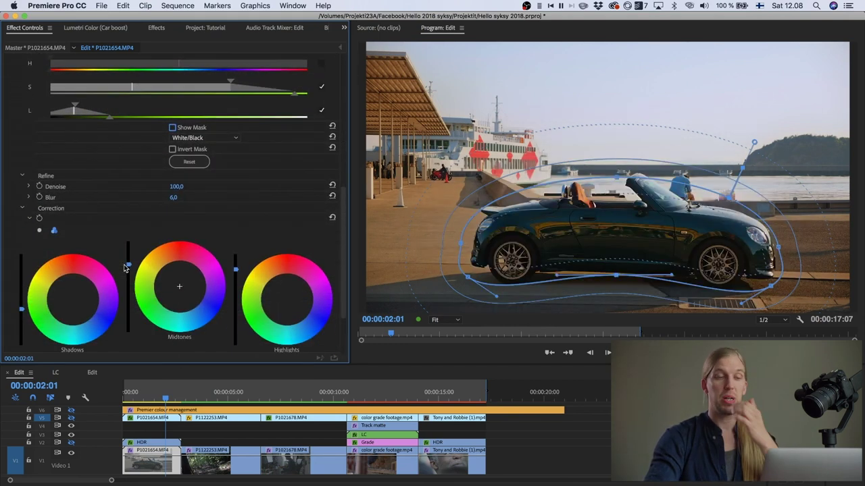
Set the Car boost key's Blur to 9,0 while viewing its mask, and hide the mask again.
left_click(172, 128)
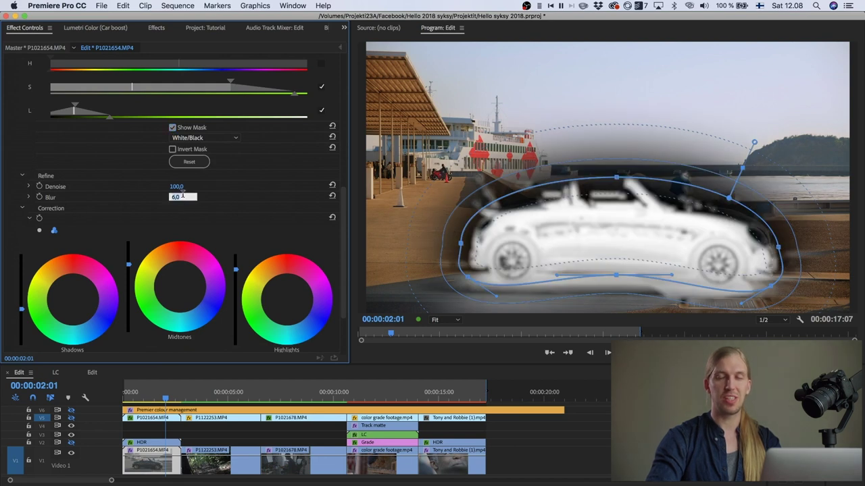
left_click(165, 200)
mouse_move(173, 197)
left_mouse_down()
mouse_move(203, 197)
mouse_move(179, 198)
left_mouse_up()
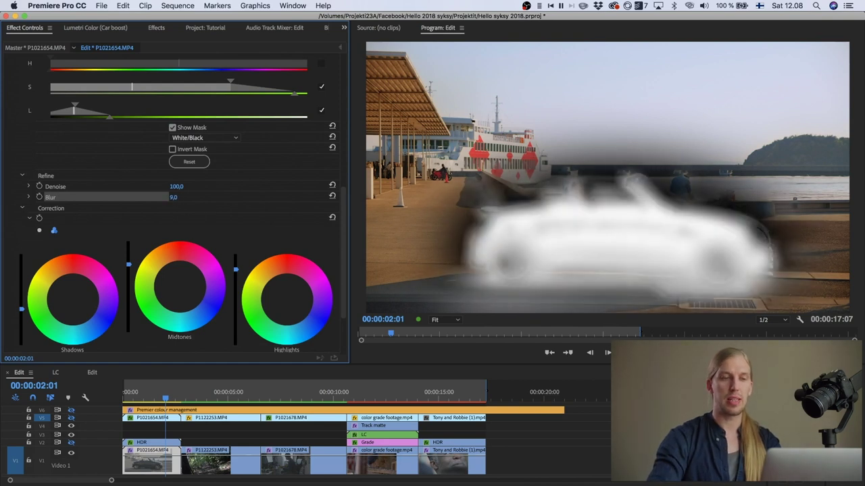
scroll(151, 202, "up", 5)
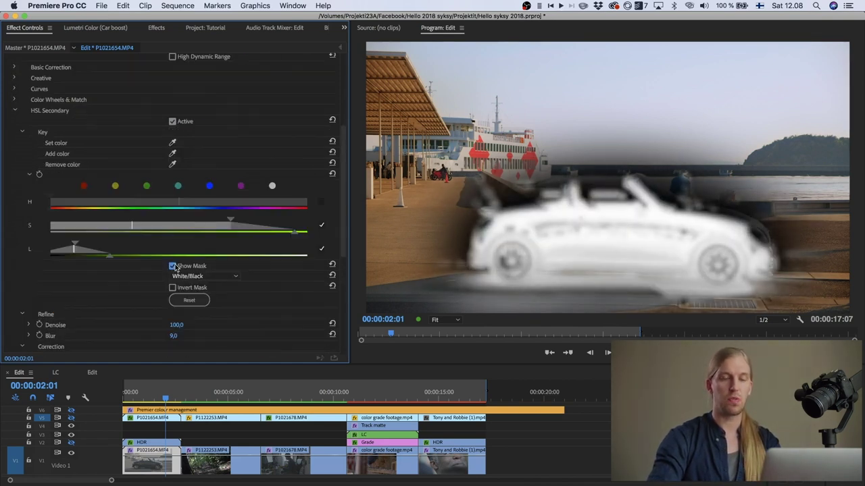
left_click(172, 264)
Select the HDR clip above the car footage and turn on the output of track V2.
left_click(144, 447)
left_click(141, 443)
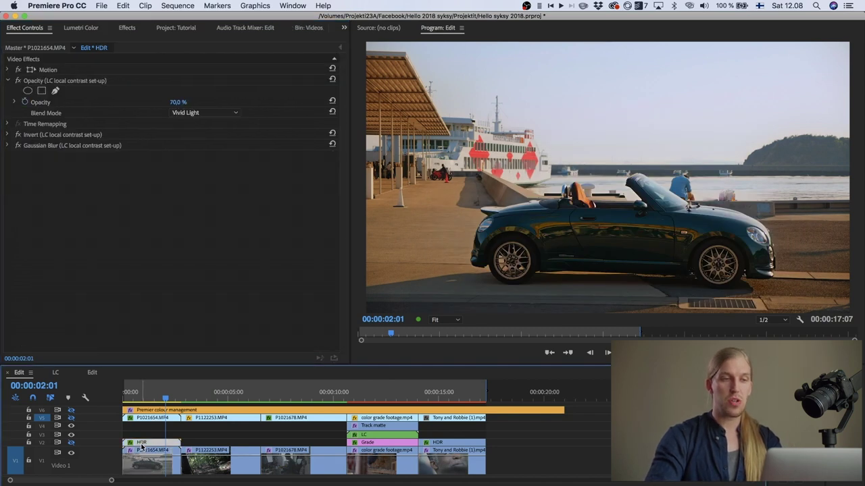
left_click(72, 441)
left_click(71, 442)
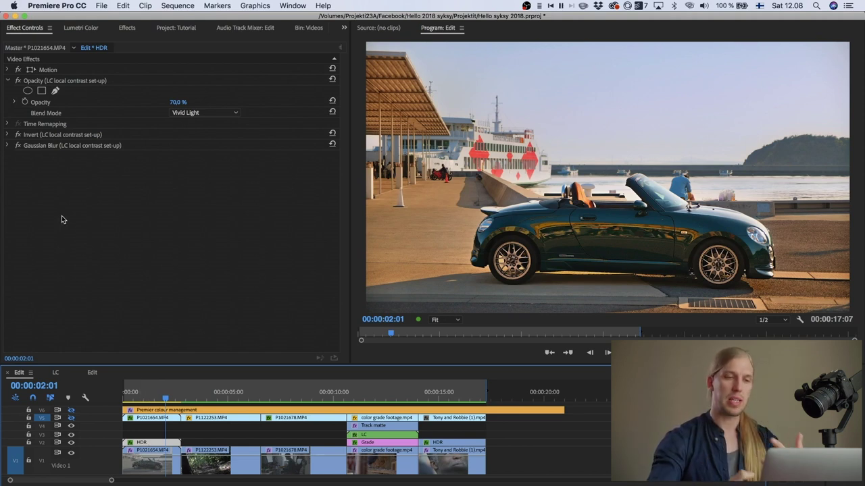
Hide track V1 to isolate the HDR clip and view it with its Invert and Gaussian Blur effects turned off.
left_click(132, 460)
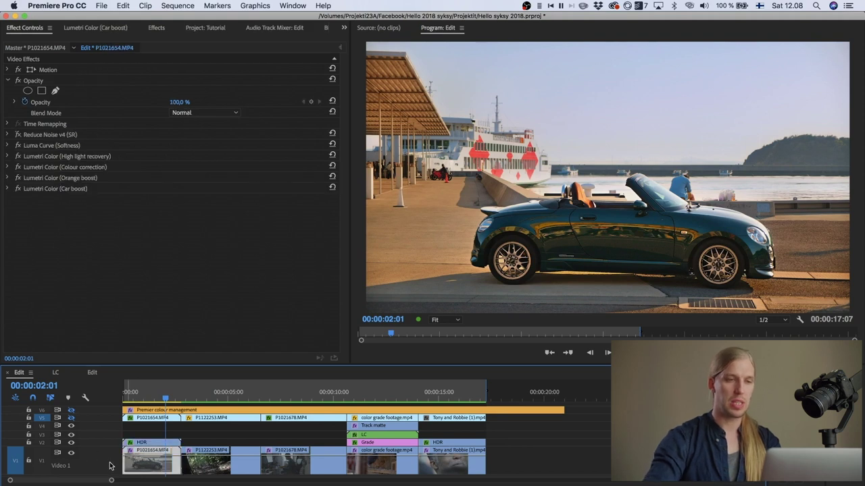
left_click(71, 453)
left_click(152, 445)
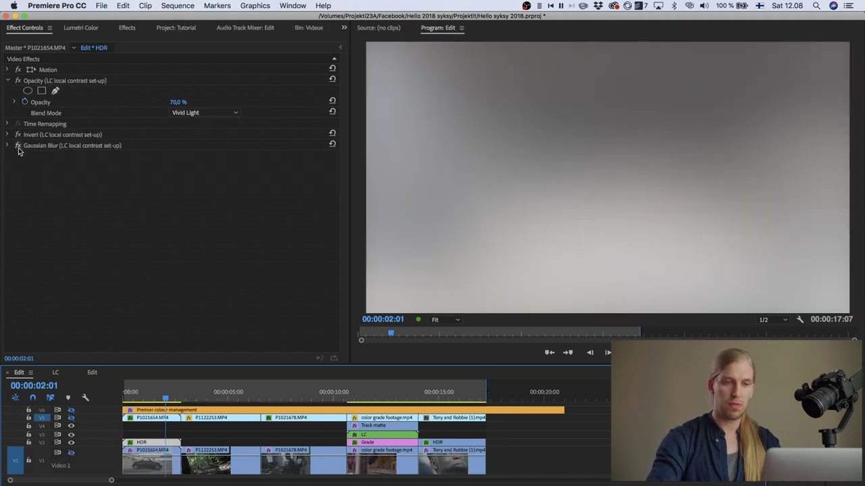
left_click(18, 134)
left_click(18, 145)
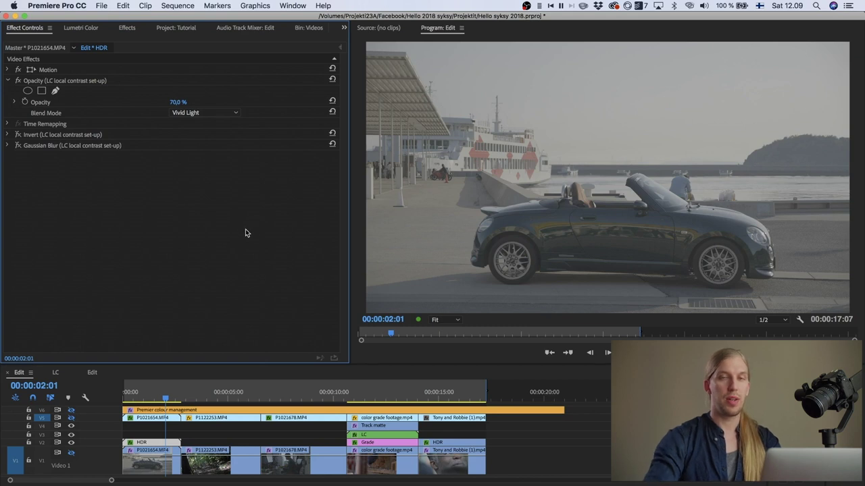
Move the playhead to the sequence start and turn the HDR clip's Invert and Gaussian Blur effects back on.
left_click_drag(165, 397, 123, 395)
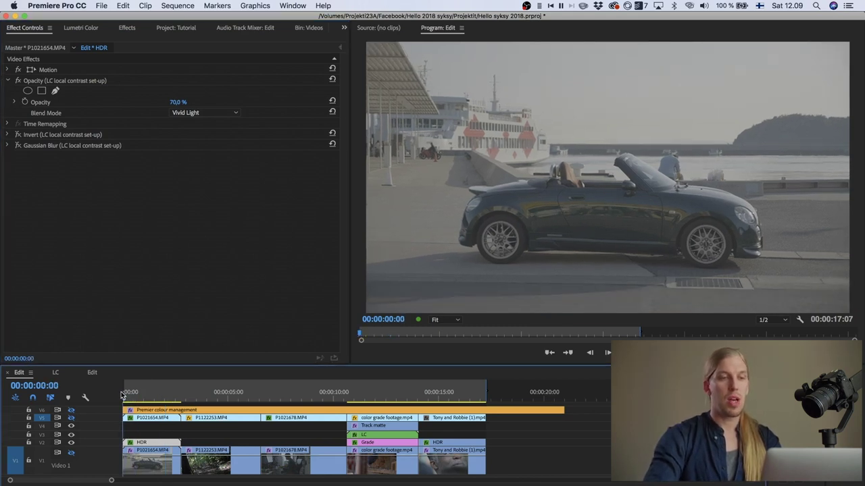
left_click(18, 136)
left_click(18, 146)
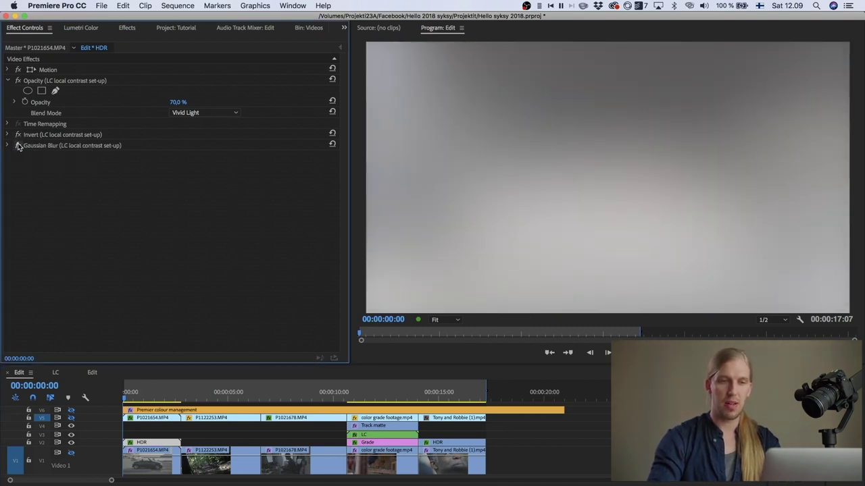
left_click_drag(139, 401, 113, 394)
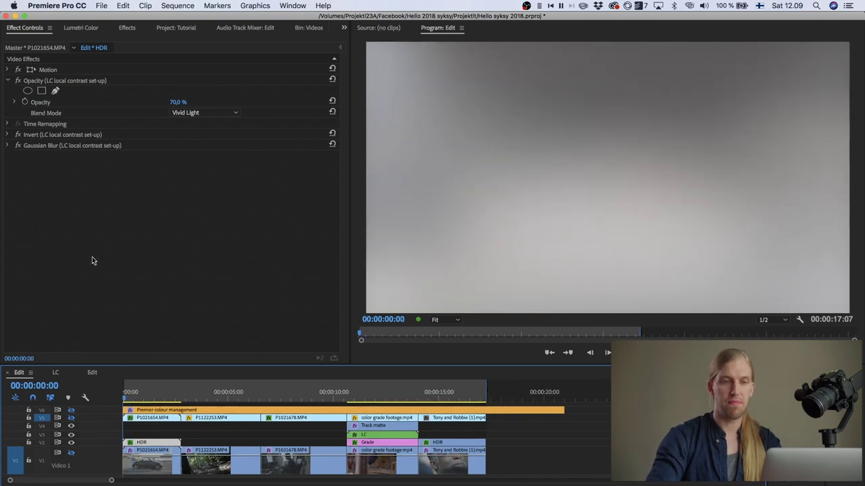
Compare the blended HDR picture with the isolated HDR layer by repeatedly switching track V1's output on and off.
left_click(70, 444)
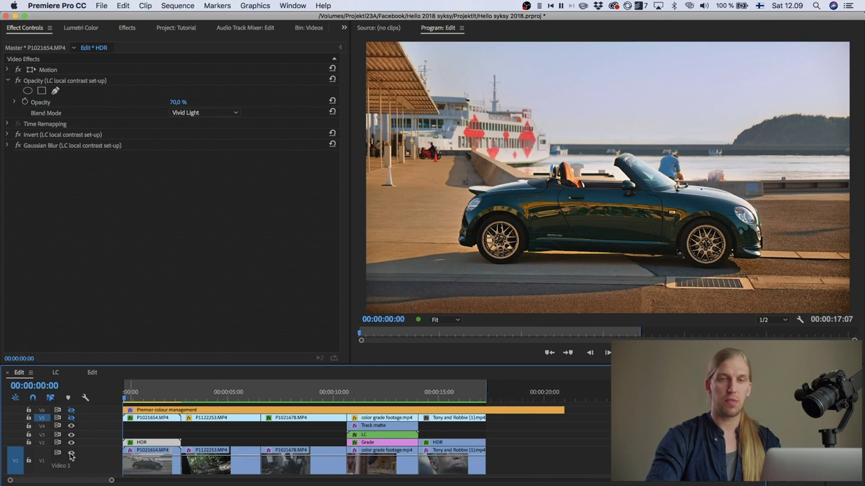
left_click(70, 454)
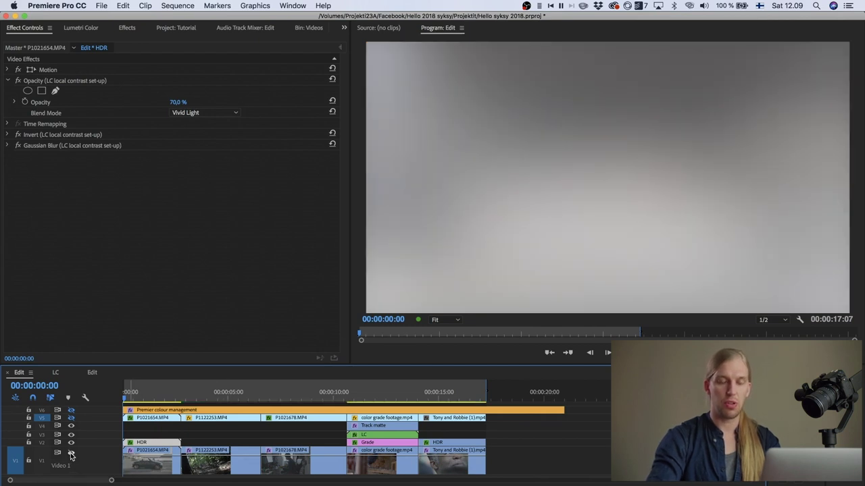
left_click(71, 454)
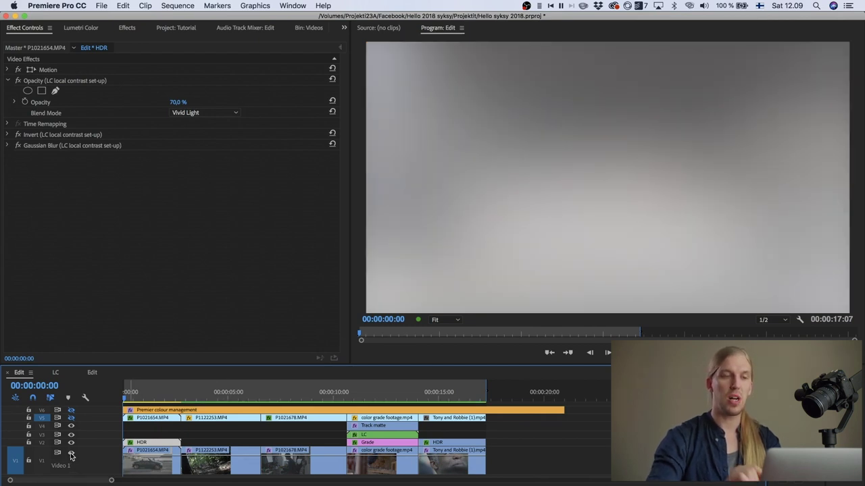
left_click(71, 453)
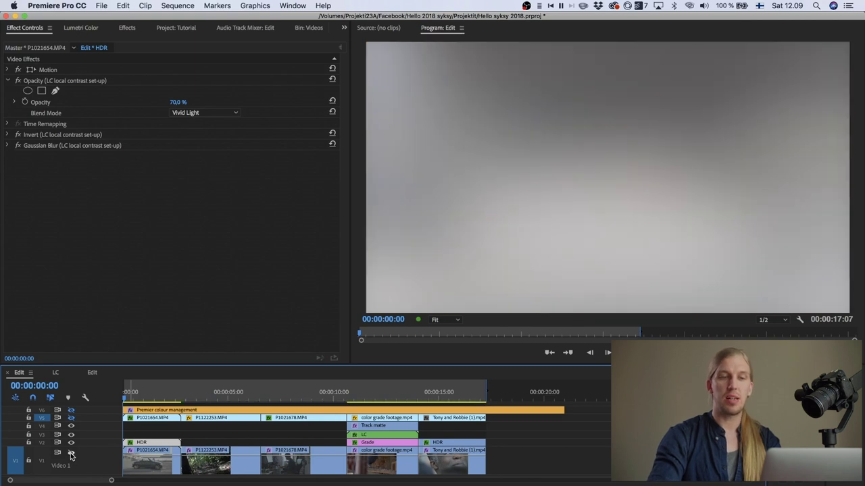
left_click(71, 454)
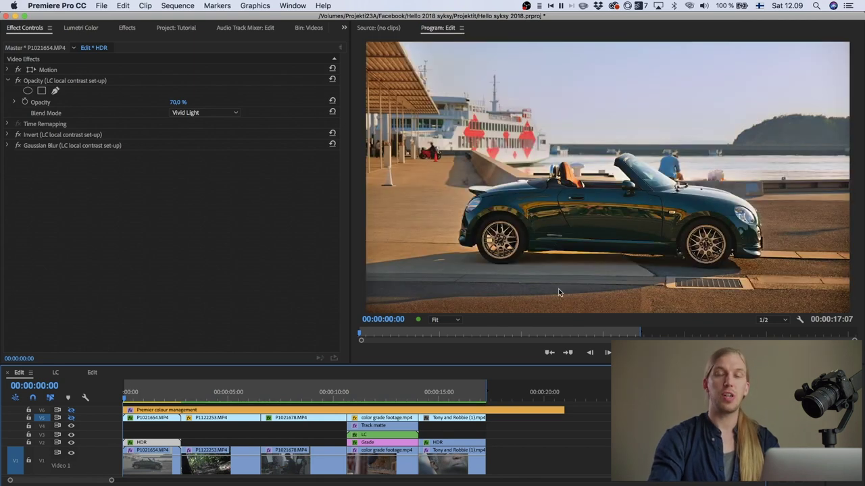
left_click(70, 454)
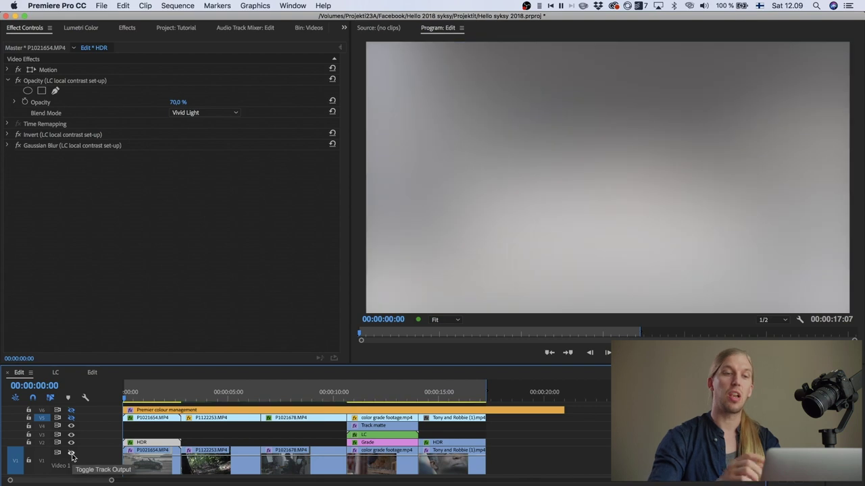
Turn track V1's output back on and try Overlay and Soft Light as the HDR clip's blend mode before returning it to Vivid Light.
left_click(72, 457)
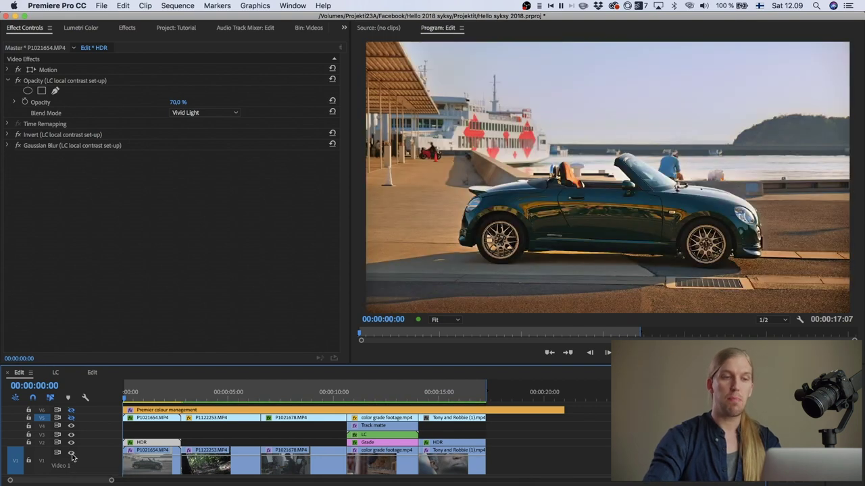
left_click(192, 114)
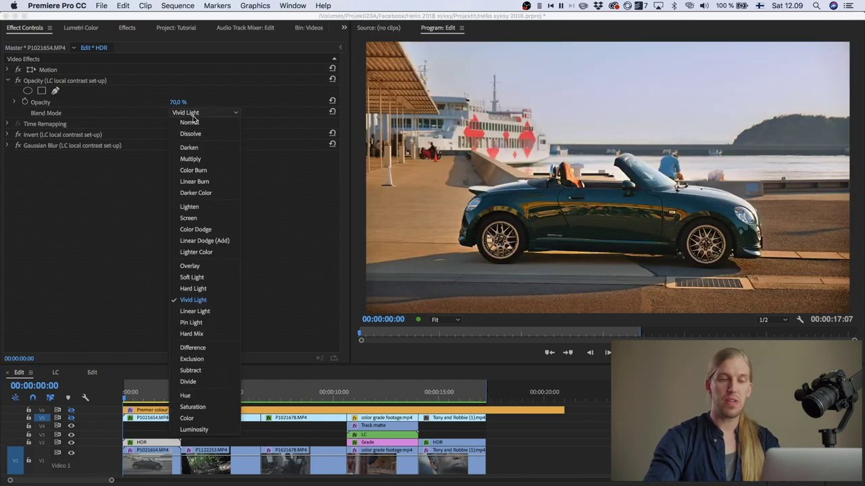
left_click(203, 266)
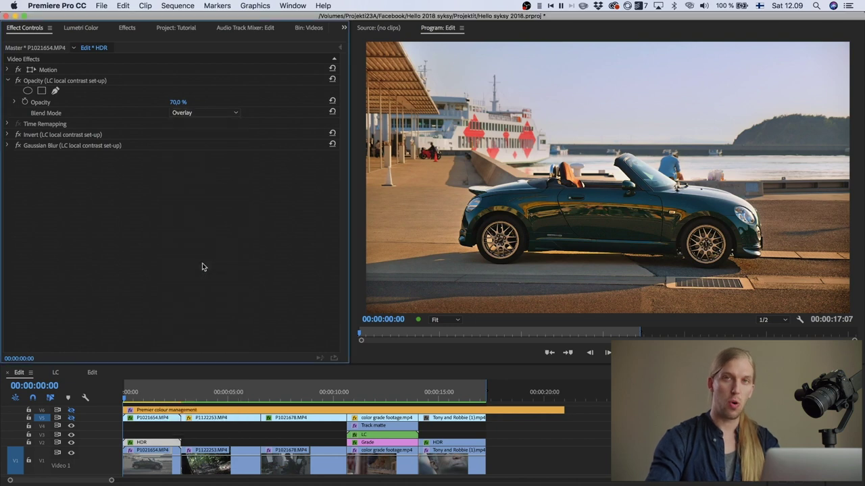
left_click(206, 113)
left_click(200, 278)
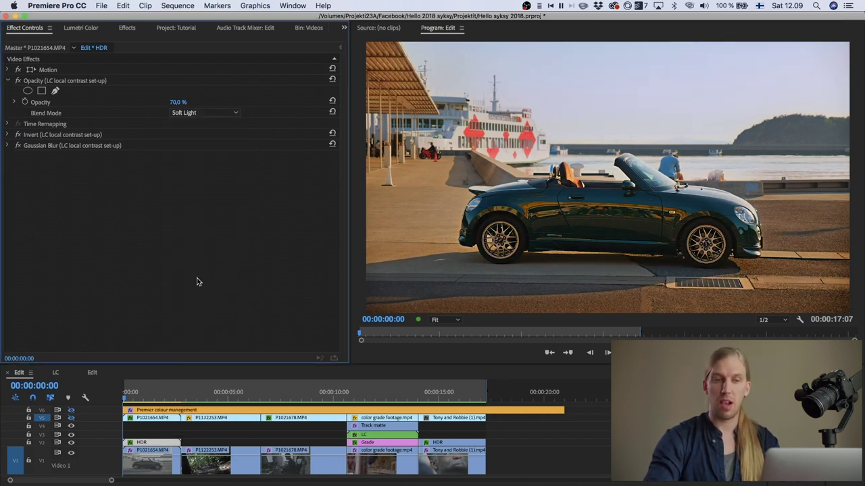
left_click(206, 114)
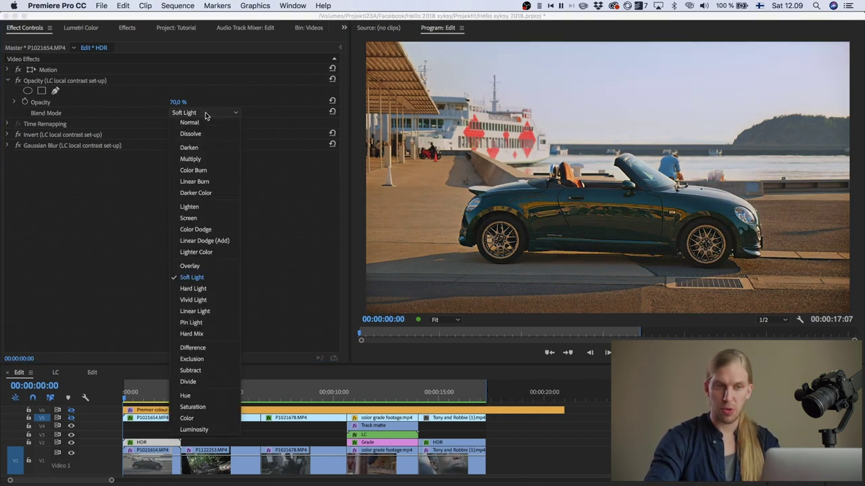
left_click(194, 300)
left_click(129, 395)
mouse_move(129, 394)
left_mouse_down()
mouse_move(169, 396)
mouse_move(122, 400)
left_mouse_up()
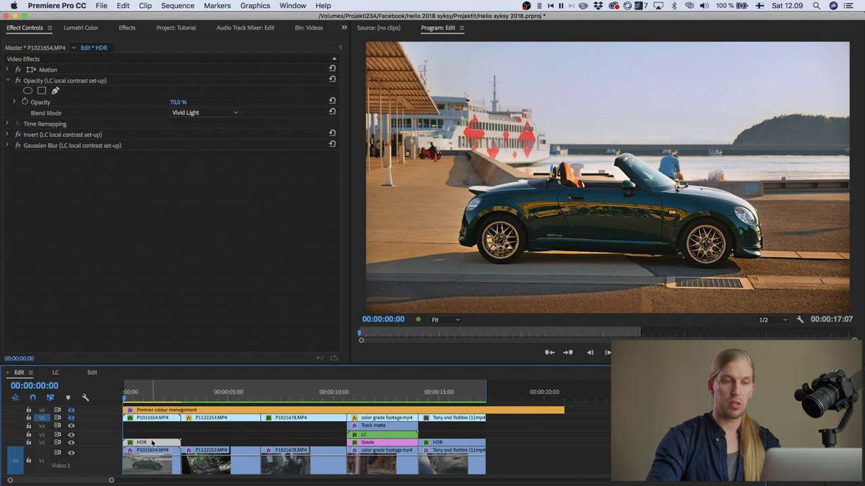
Lower the HDR clip's Gaussian Blur blurriness to the minimum to test the look, and raise it to 236.
left_click(175, 102)
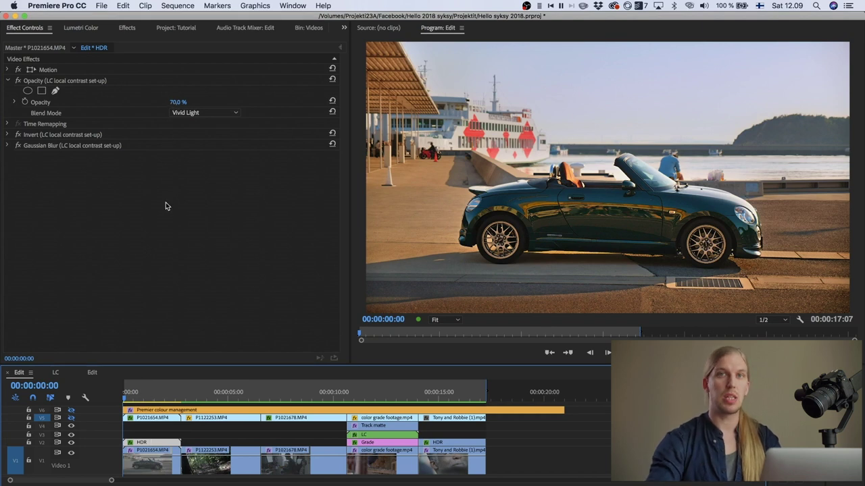
left_click(7, 146)
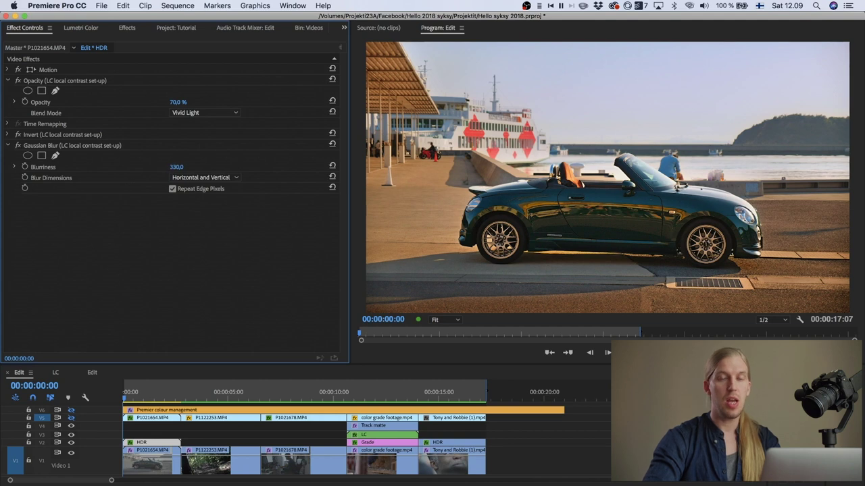
left_click(175, 167)
type("1")
key("Return")
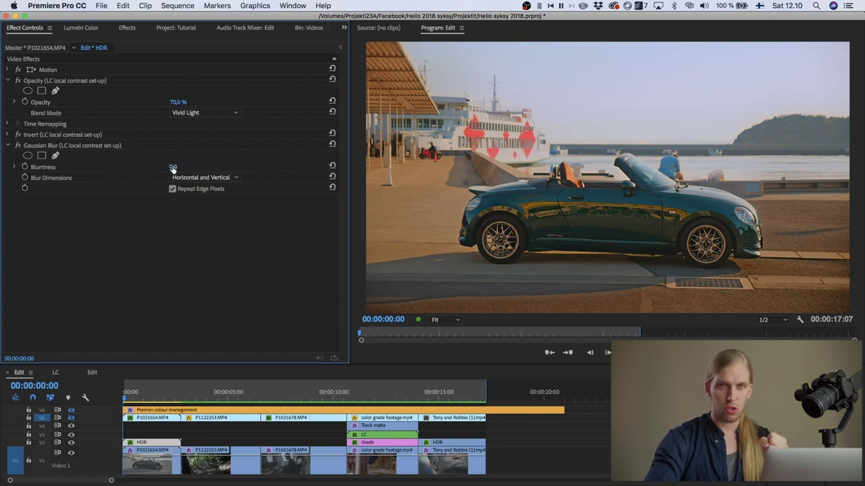
left_click_drag(175, 166, 316, 167)
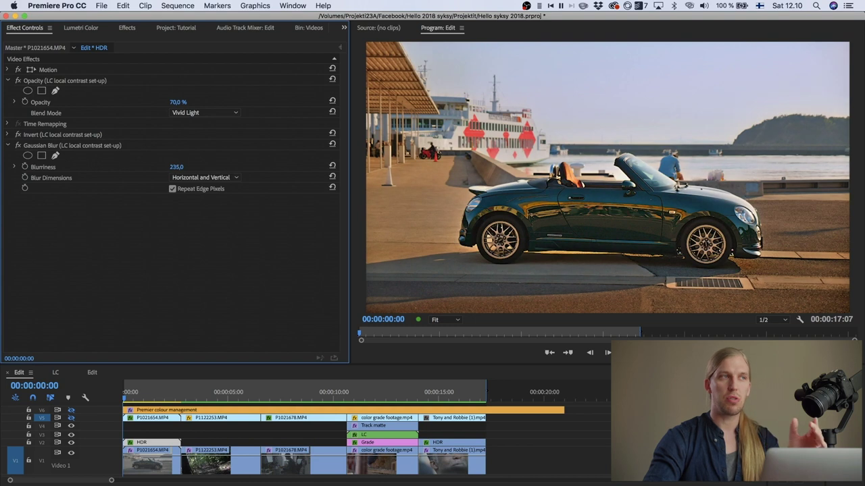
Compare the graded picture with the Gaussian Blur effect off and on, and with track V2's output hidden and shown.
left_click(18, 145)
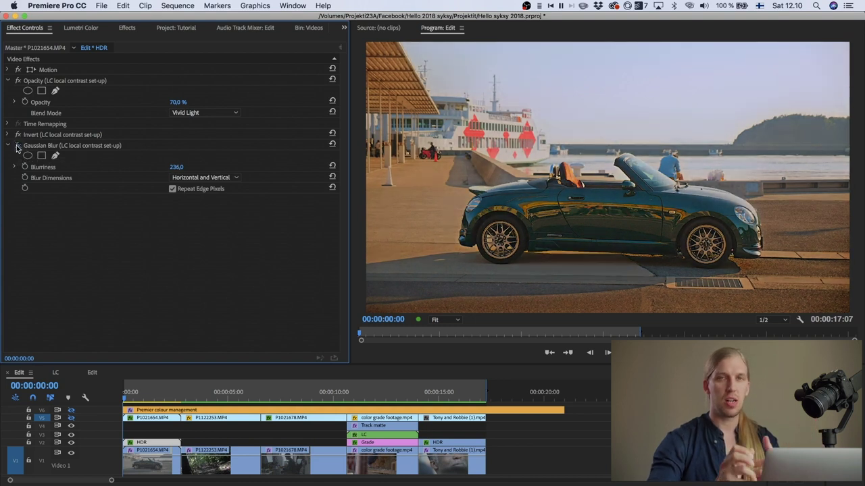
left_click(70, 443)
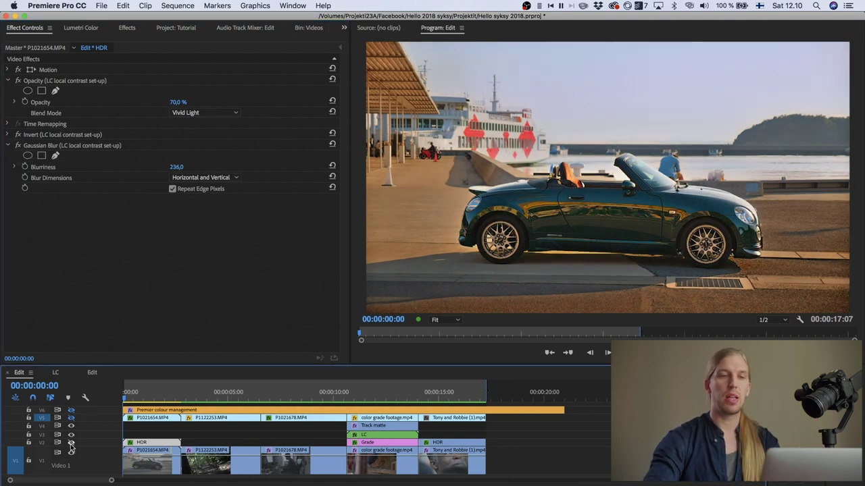
left_click(71, 444)
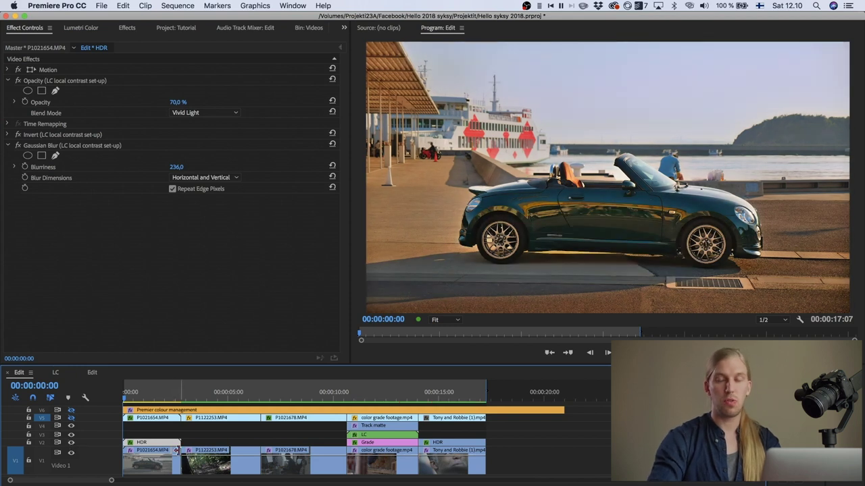
Try 0 % opacity on the HDR clip and set it back to 70 %.
left_click(178, 102)
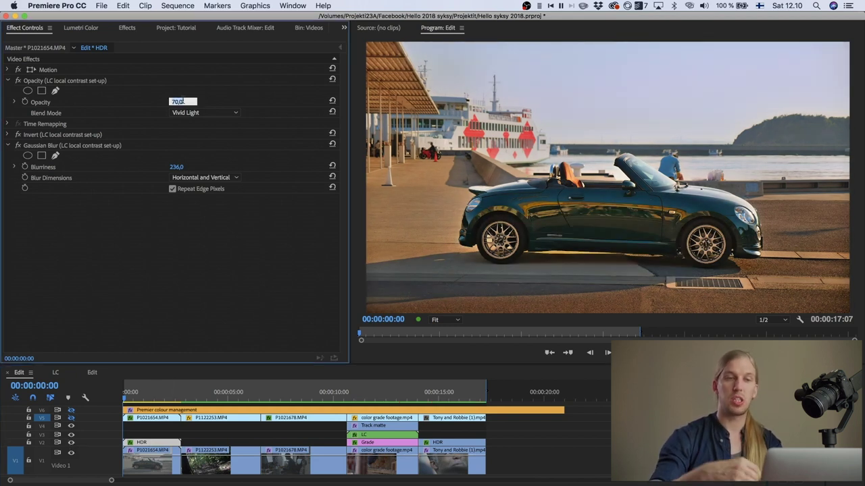
type("0")
key("Return")
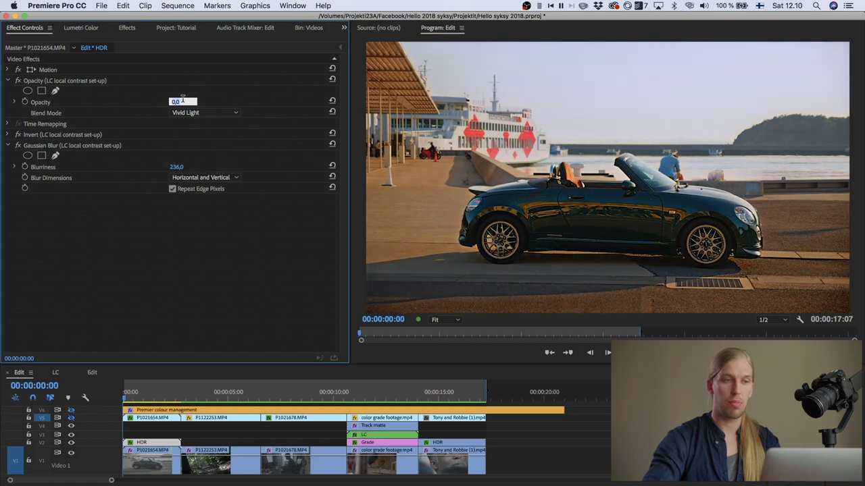
type("60")
key("Return")
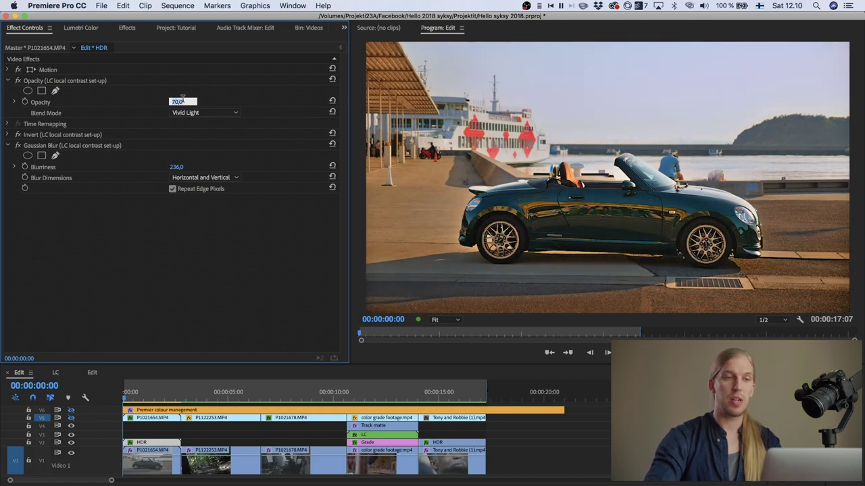
Select the car clip on track V1 and compare the picture with its Reduce Noise effect off and on.
left_click(155, 471)
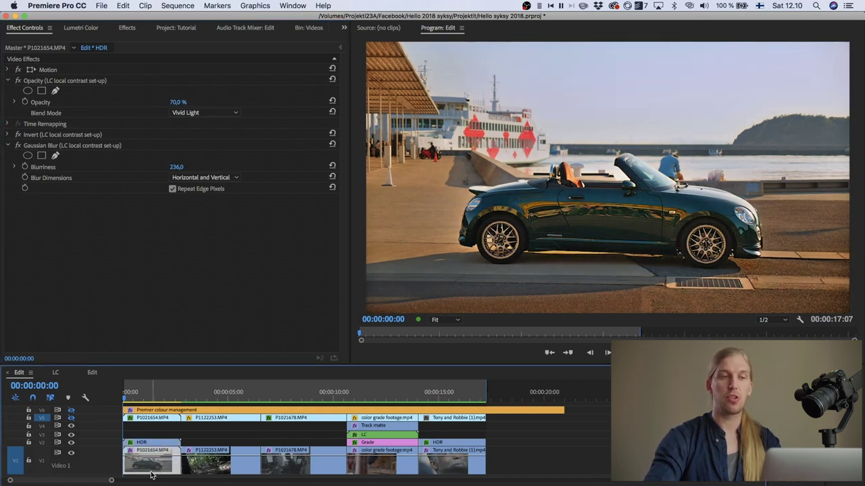
left_click(17, 135)
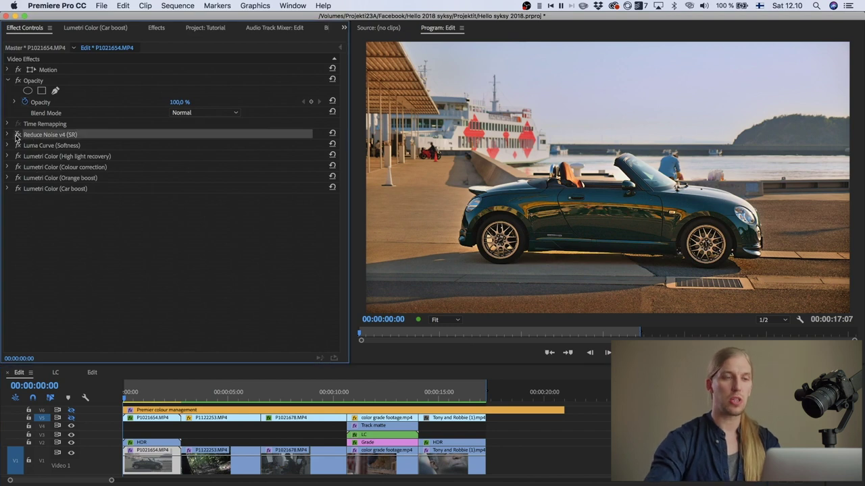
left_click(17, 135)
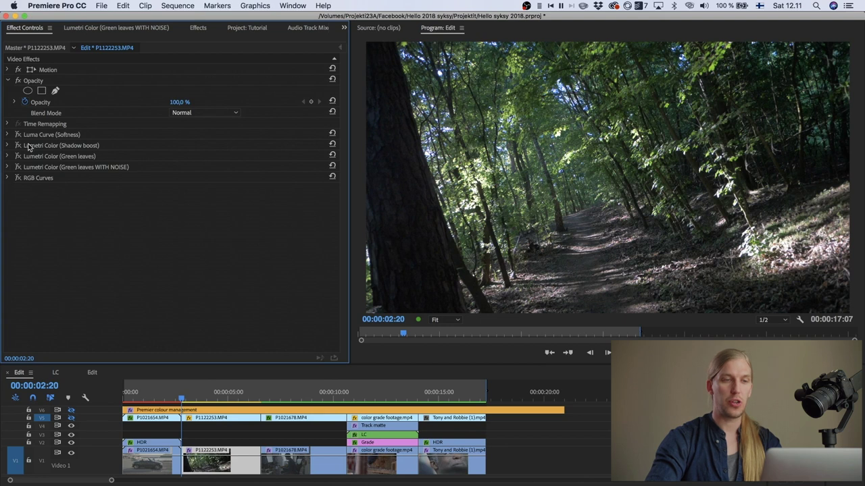
Compare the forest clip with its Luma Curve (Softness) effect off and on.
left_click(32, 137)
left_click(18, 136)
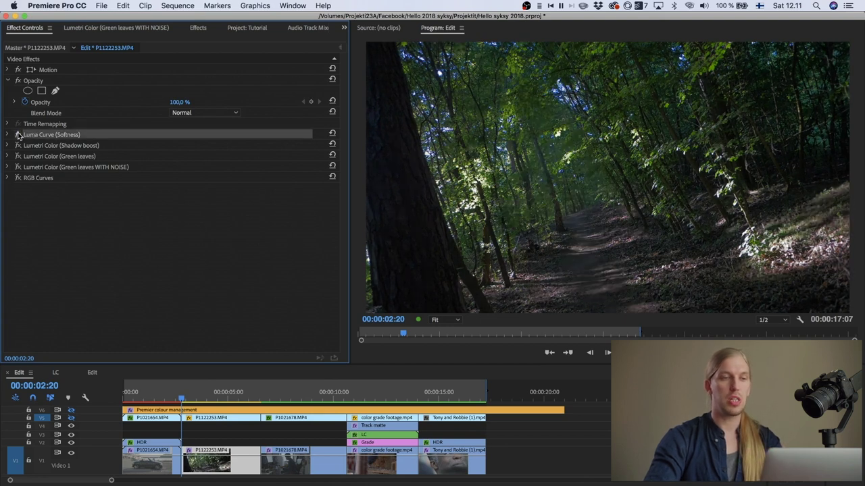
left_click(19, 135)
left_click(18, 136)
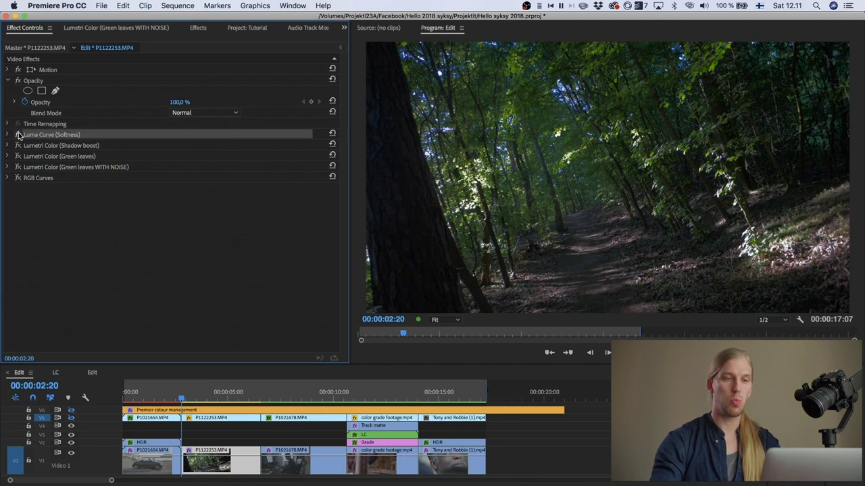
Examine the forest clip's Lumetri Color (Shadow boost) effect: its on/off difference, HSL Secondary luminance key, mask and correction settings.
left_click(19, 146)
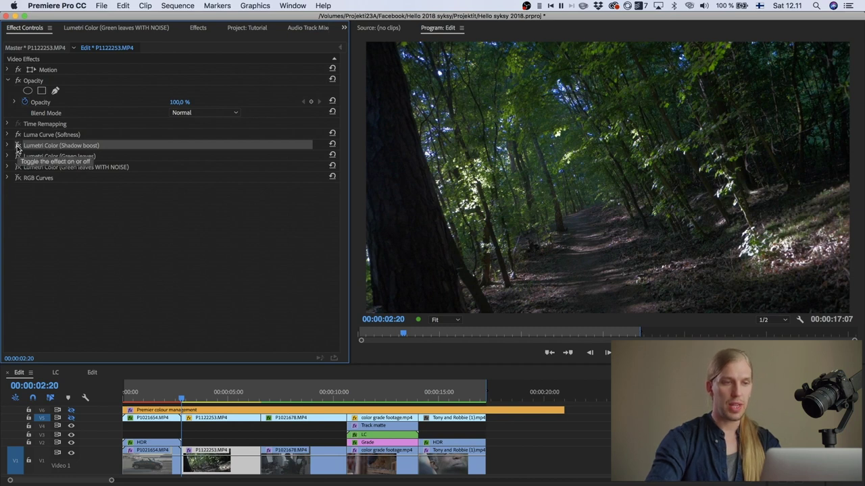
left_click(9, 146)
left_click(18, 146)
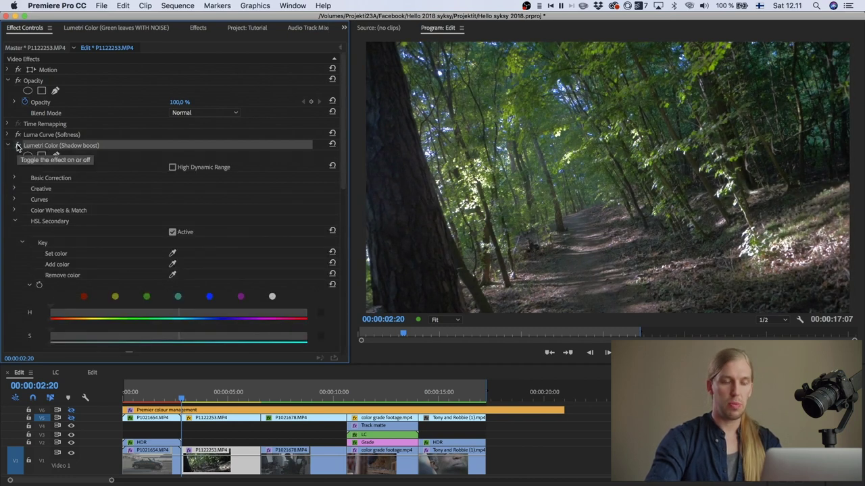
scroll(101, 216, "down", 5)
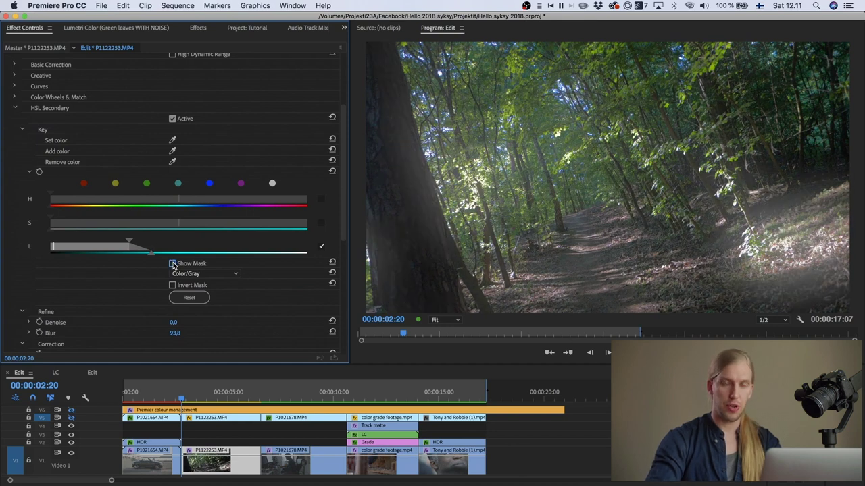
scroll(133, 181, "up", 4)
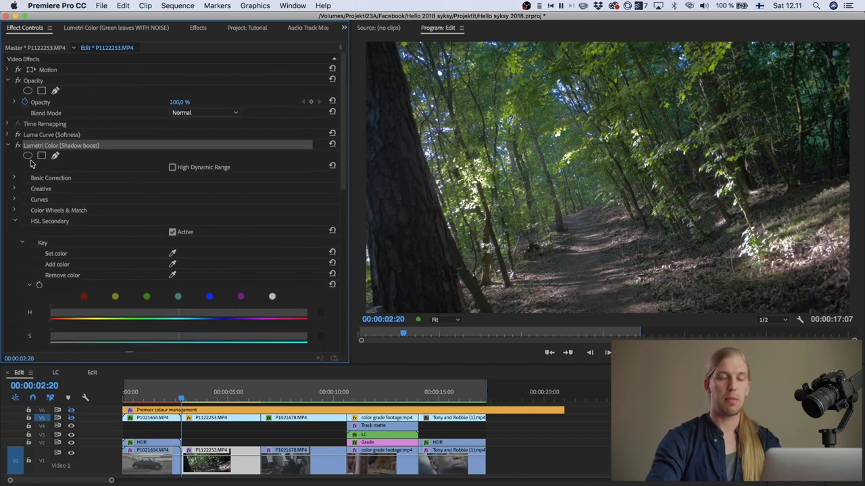
scroll(88, 214, "down", 10)
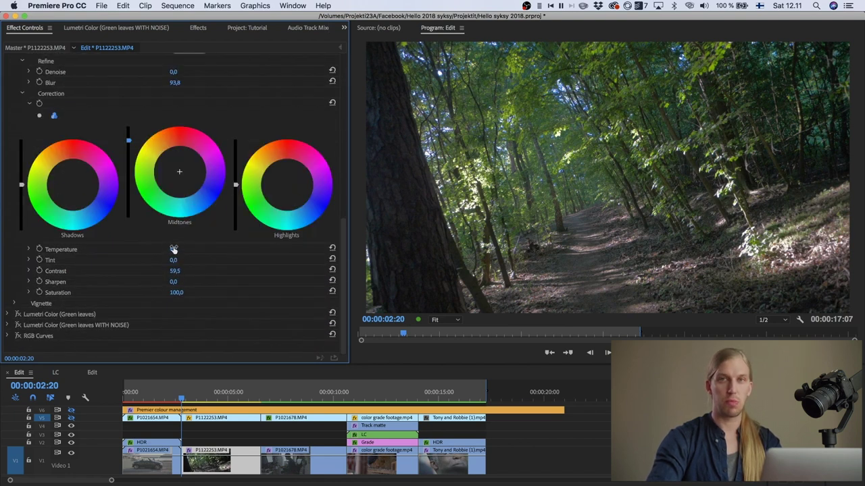
scroll(175, 275, "up", 10)
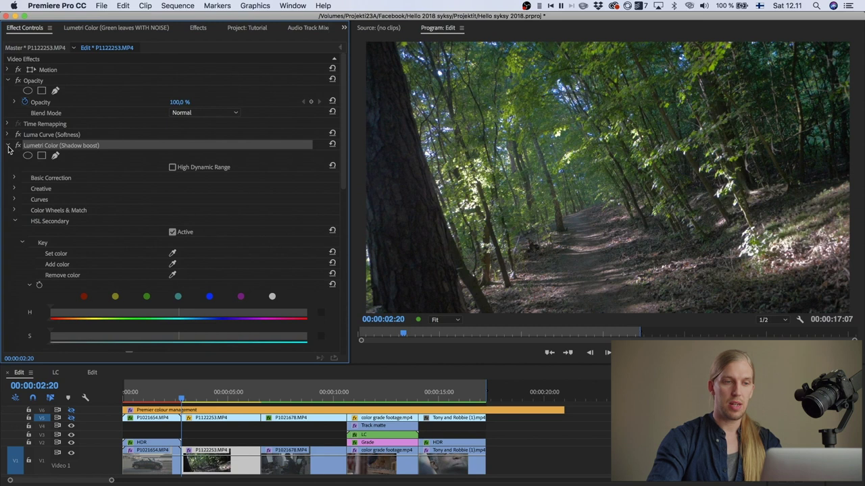
left_click(8, 146)
Examine the forest clip's Lumetri Color (Green leaves) effect, including its HSL key ranges, mask, Denoise, Blur and colour correction settings.
left_click(18, 157)
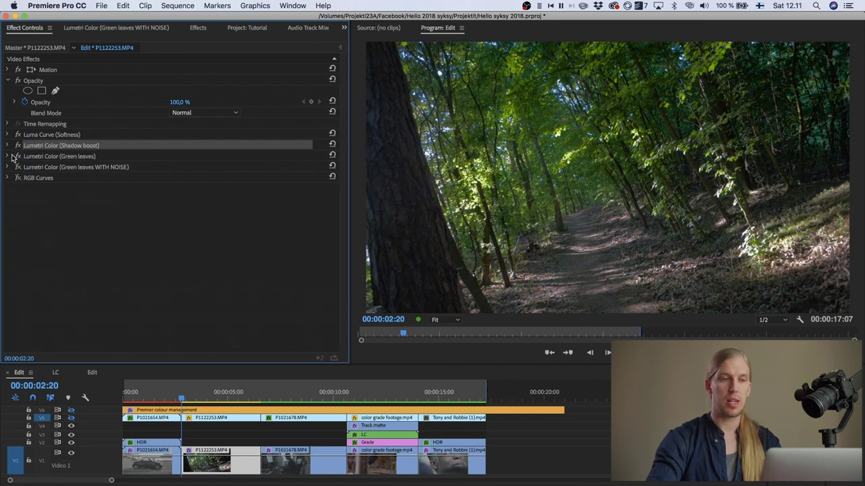
left_click(8, 156)
left_click(14, 232)
scroll(97, 252, "down", 5)
scroll(97, 256, "down", 1)
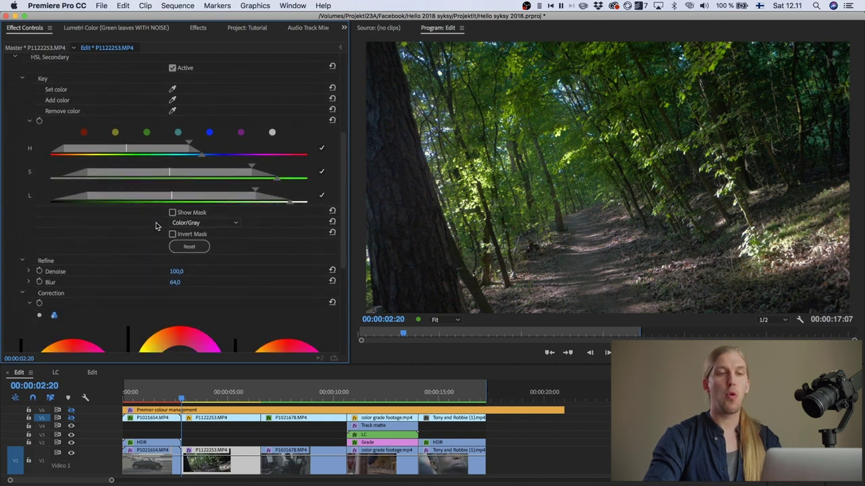
left_click(173, 213)
left_click(173, 212)
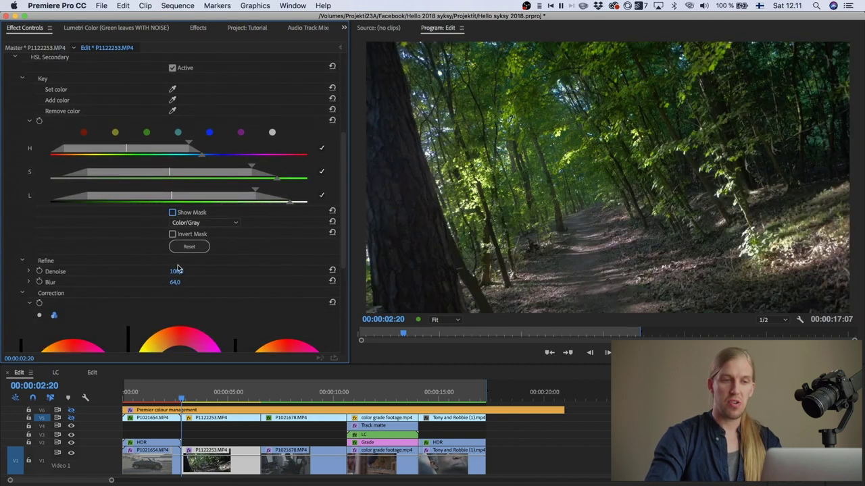
scroll(184, 256, "down", 10)
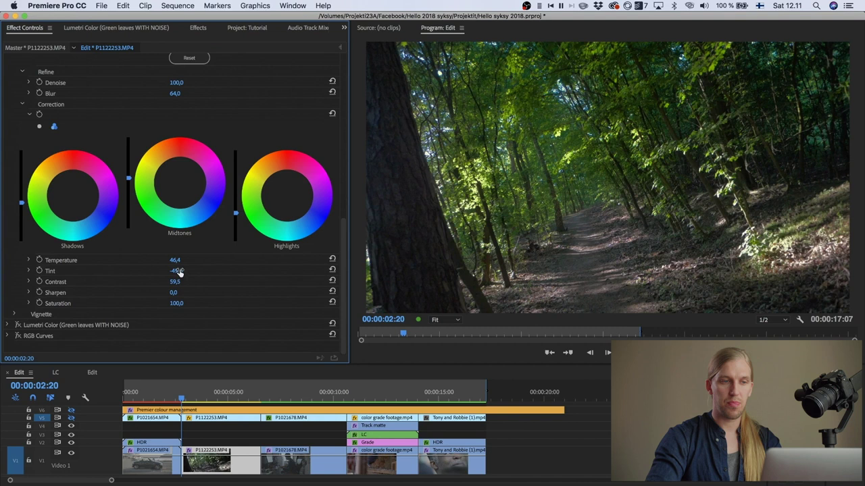
scroll(180, 271, "up", 15)
left_click(8, 146)
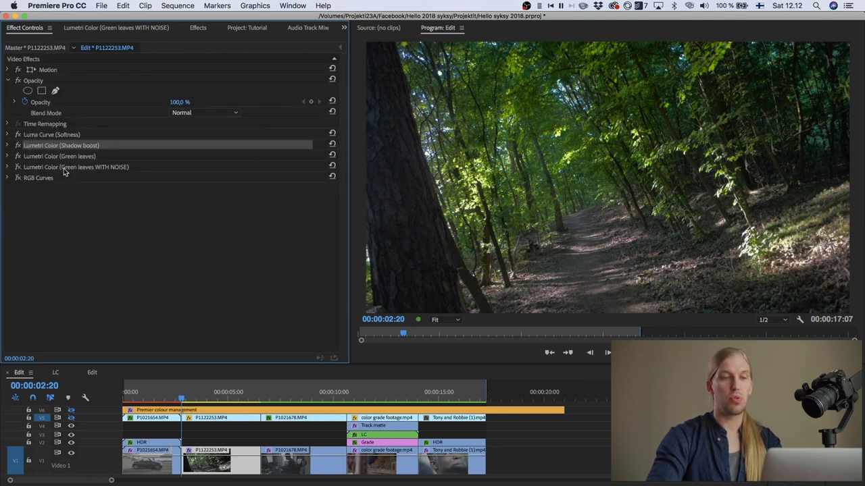
Check what the Lumetri Color (Green leaves WITH NOISE) effect does to the forest picture.
left_click(35, 167)
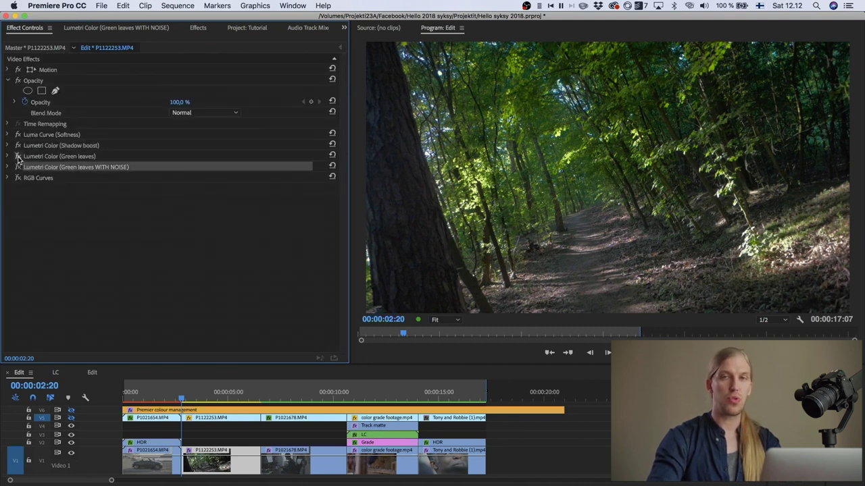
left_click(18, 167)
Mark the forest clip's range, review the Lumetri Color (Green leaves WITH NOISE) mask in playback, and switch that effect off.
left_click(205, 466)
key("x")
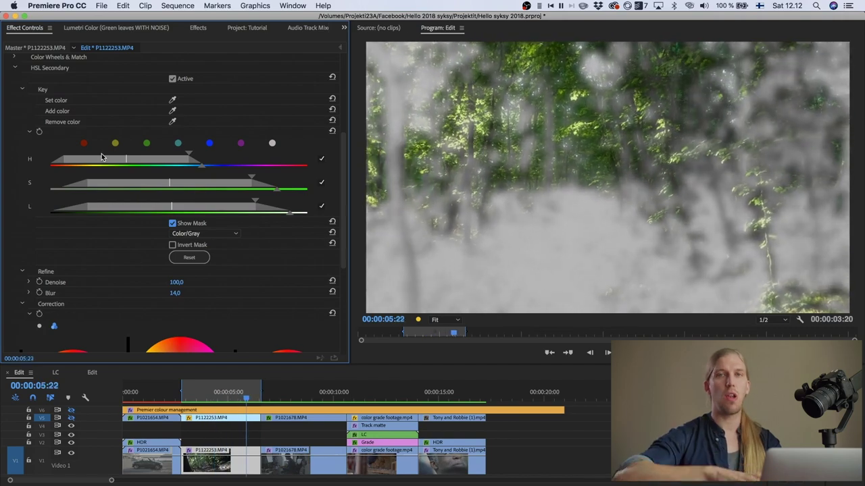
scroll(102, 151, "up", 3)
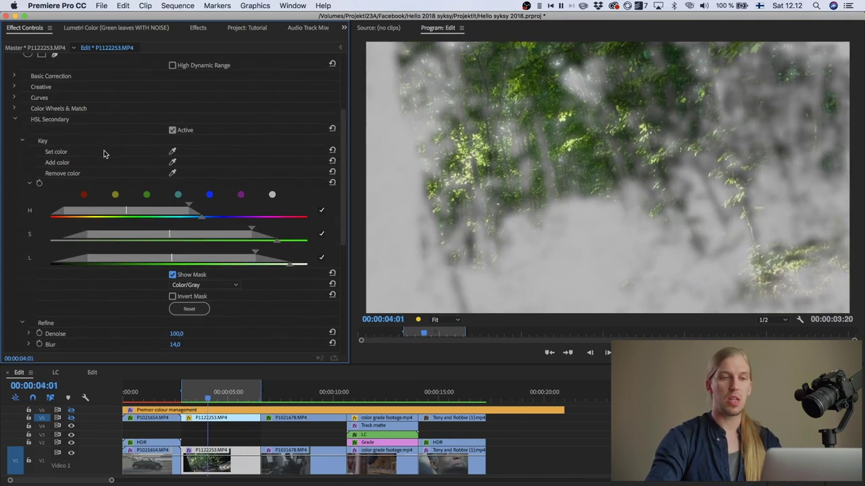
left_click(173, 275)
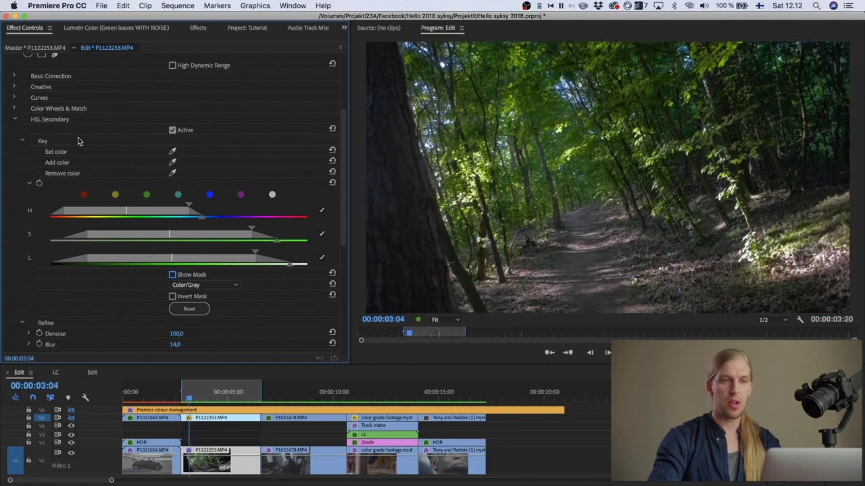
scroll(21, 122, "up", 5)
left_click(19, 166)
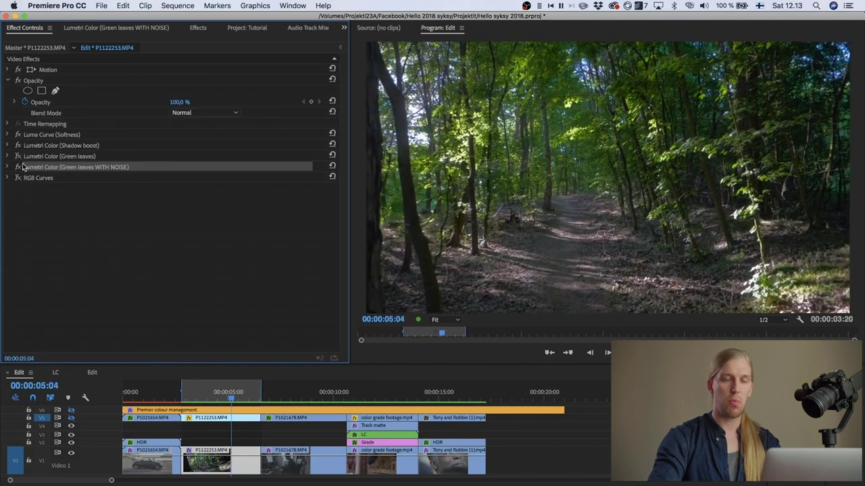
Examine the Lumetri Color (Green leaves) effect's HSL Secondary mask in playback, along with its Denoise and Blur settings.
left_click(8, 156)
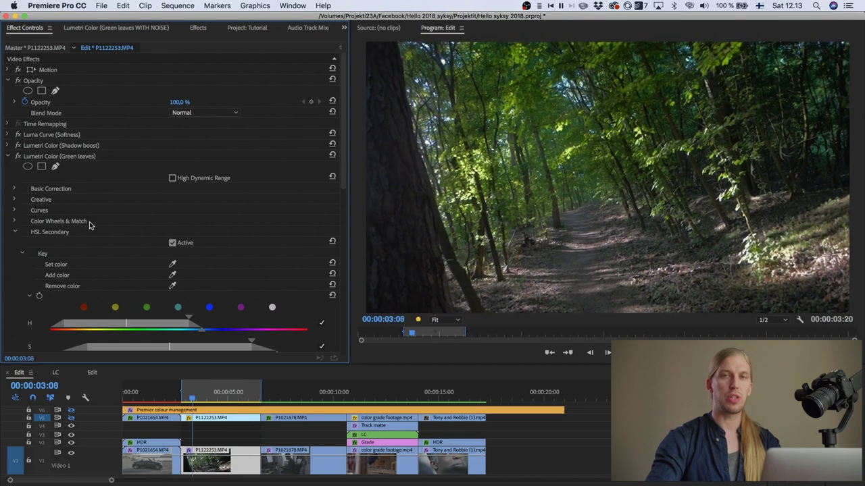
scroll(169, 223, "down", 5)
left_click(172, 306)
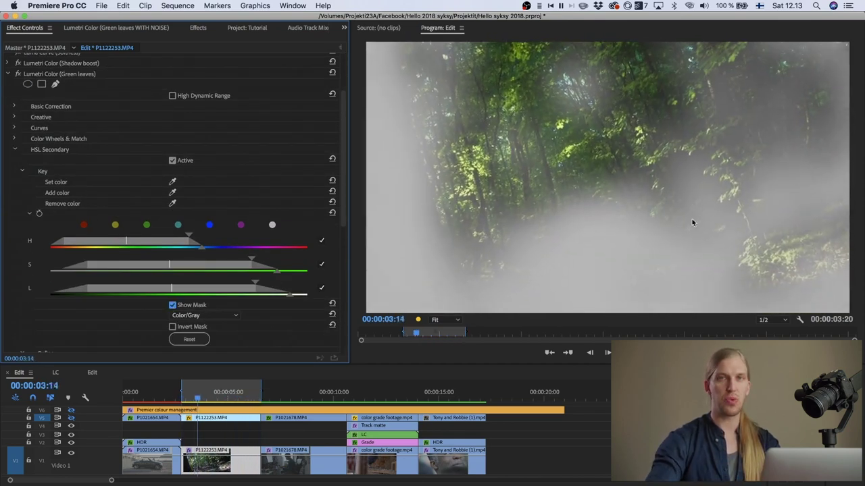
scroll(208, 315, "down", 3)
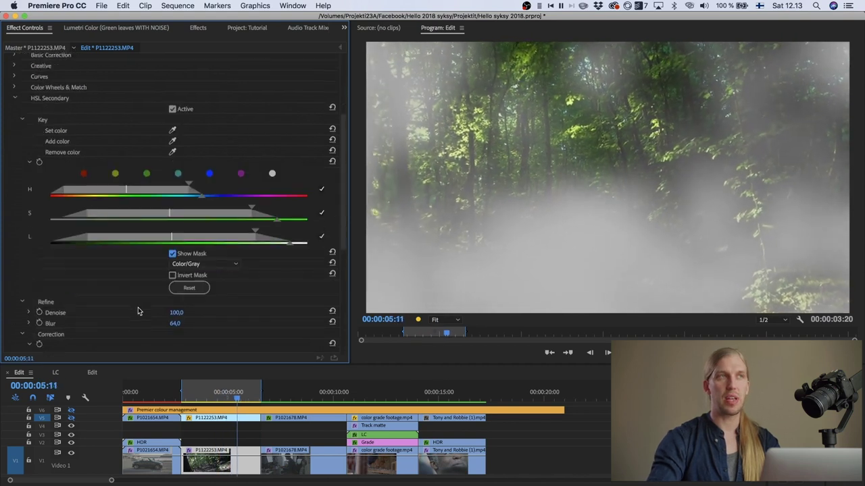
left_click(176, 313)
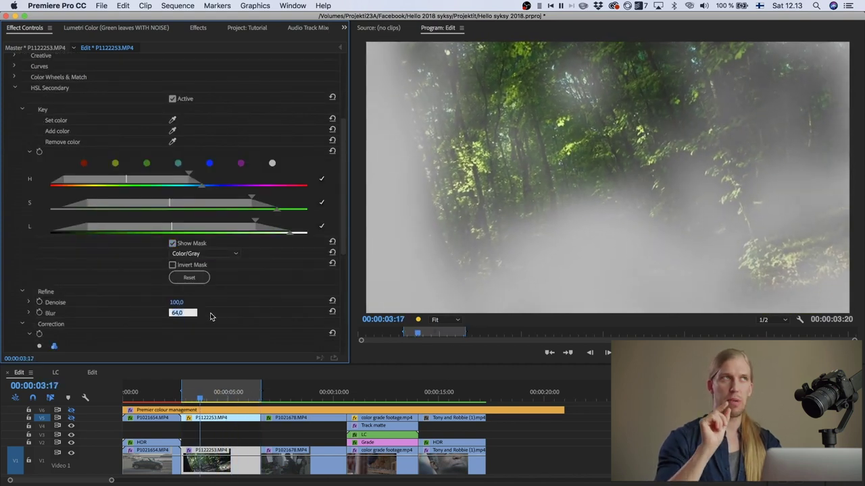
left_click(147, 285)
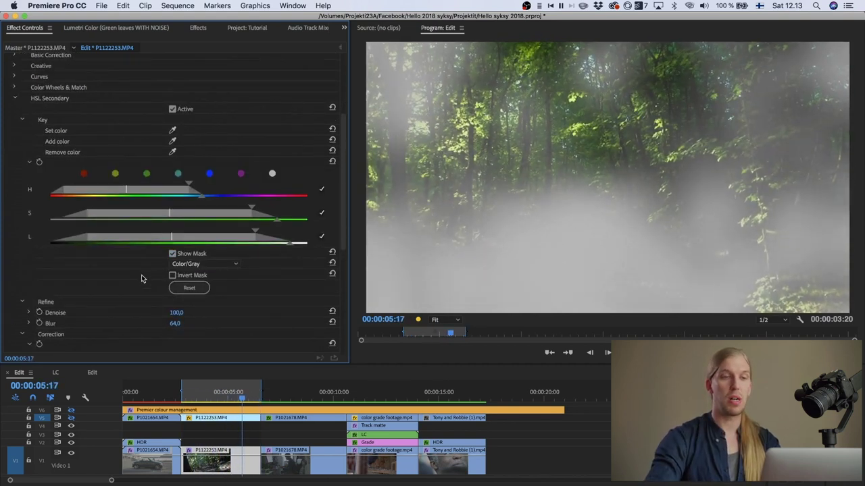
scroll(141, 277, "up", 3)
scroll(119, 253, "down", 1)
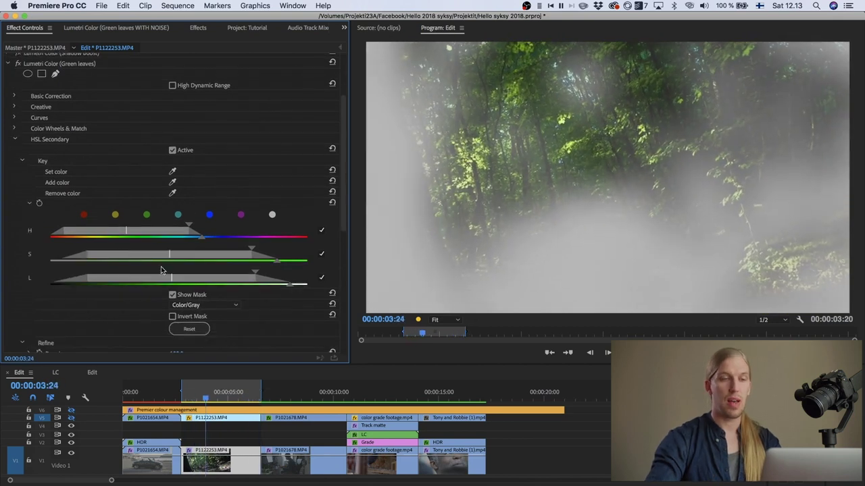
left_click(172, 295)
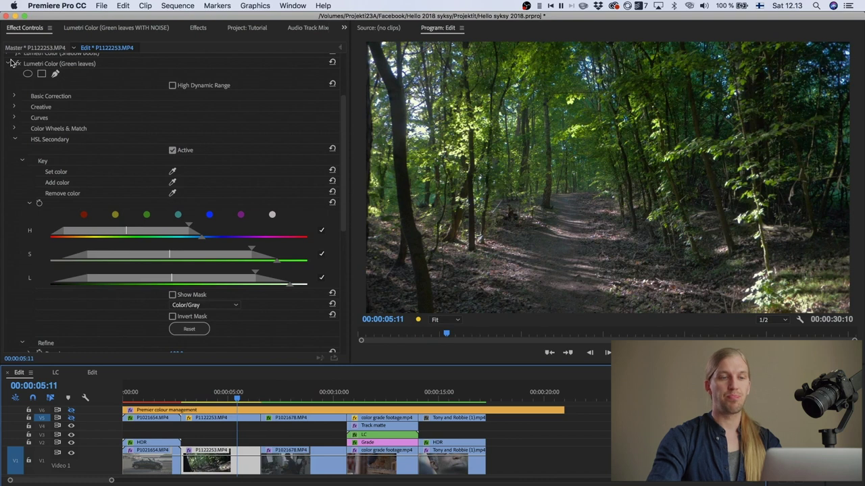
left_click(11, 63)
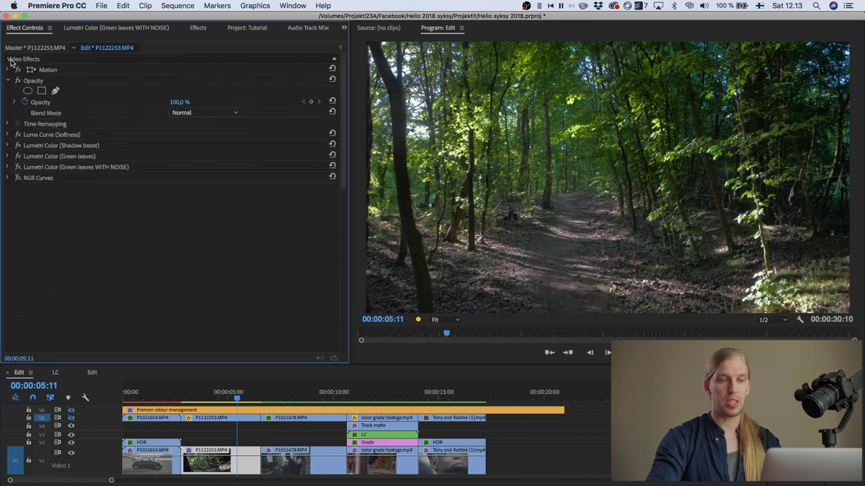
Switch on the forest clip's RGB Curves effect and examine its master, red, green and blue curves.
left_click(16, 179)
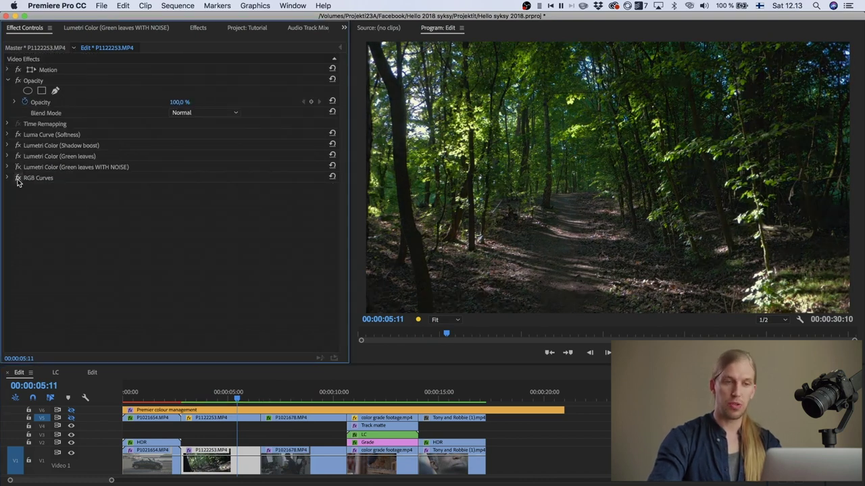
left_click(8, 179)
scroll(131, 272, "down", 6)
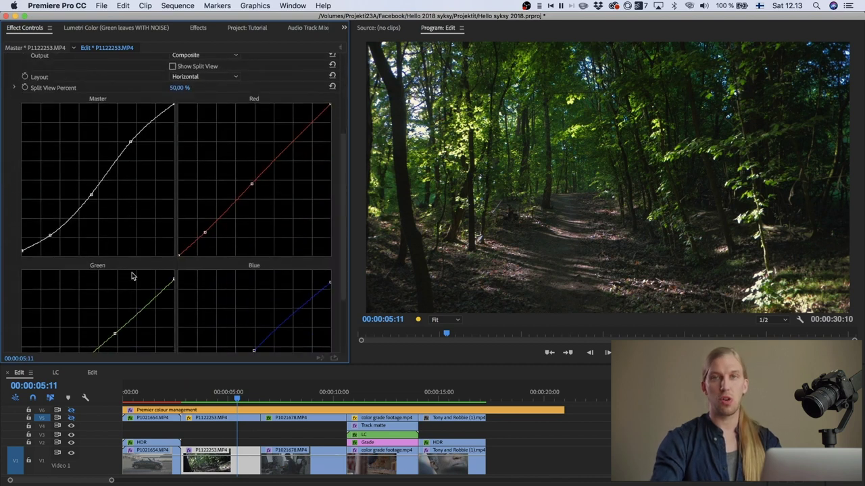
scroll(166, 282, "up", 3)
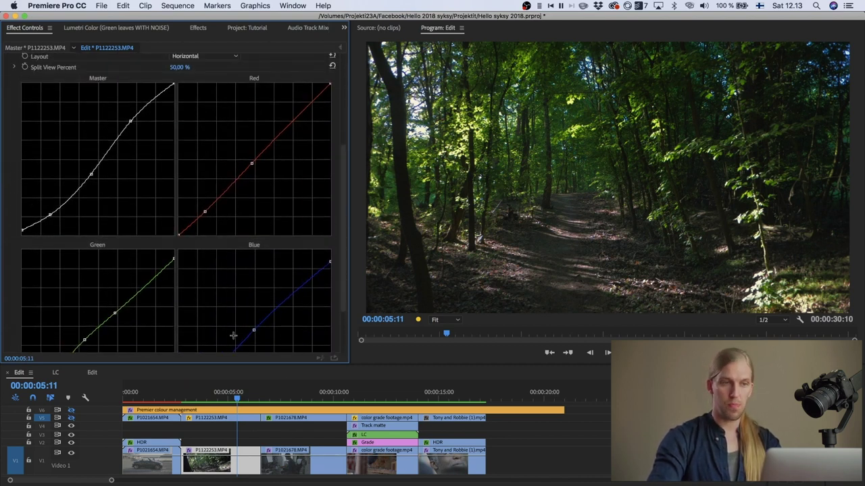
Switch on the guitarist clip's Lumetri Color (Colour correction) effect and examine its Basic Correction settings and Creative Look.
left_click(273, 399)
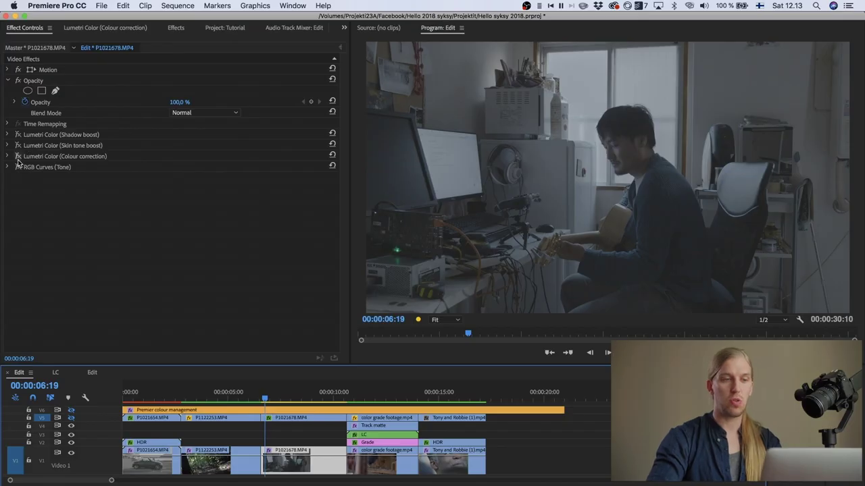
left_click(17, 157)
left_click(8, 156)
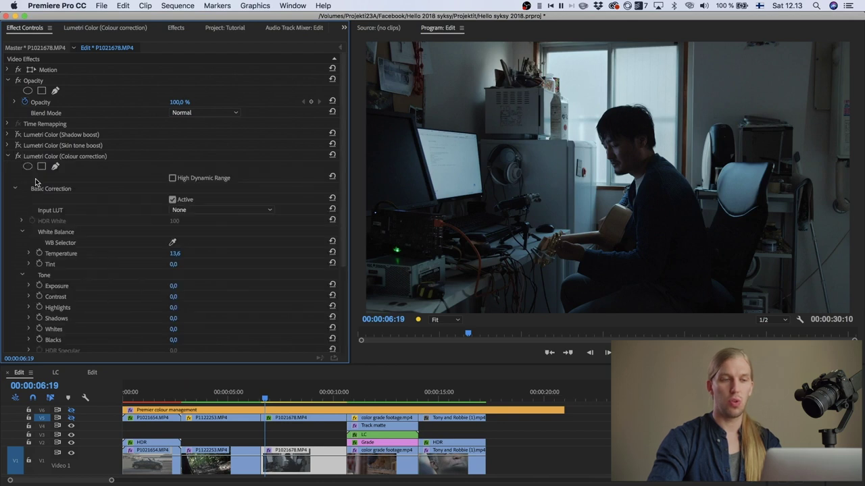
scroll(36, 283, "down", 4)
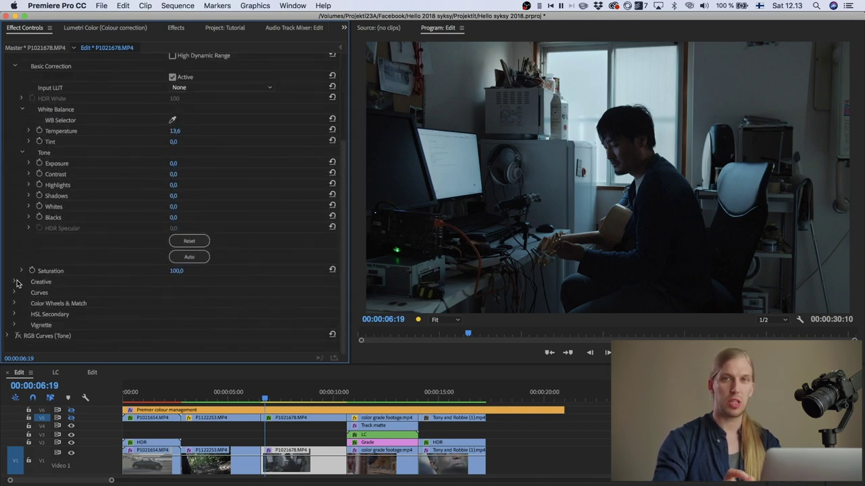
left_click(14, 281)
left_click(203, 304)
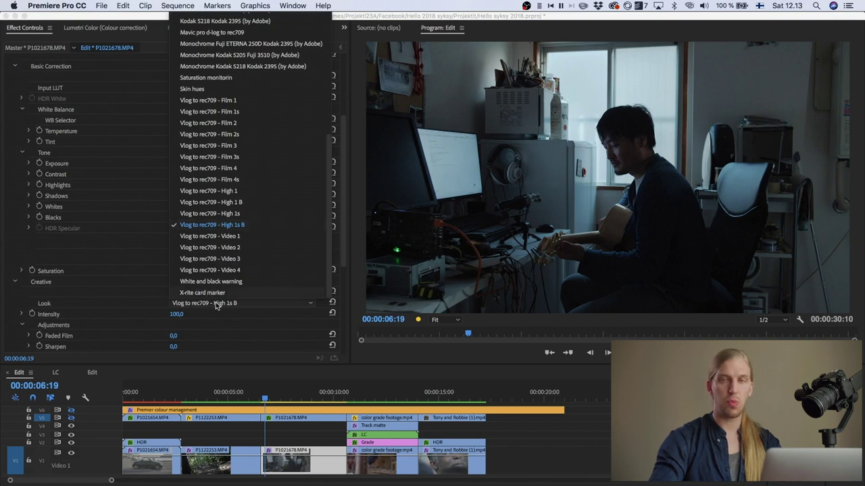
left_click(135, 306)
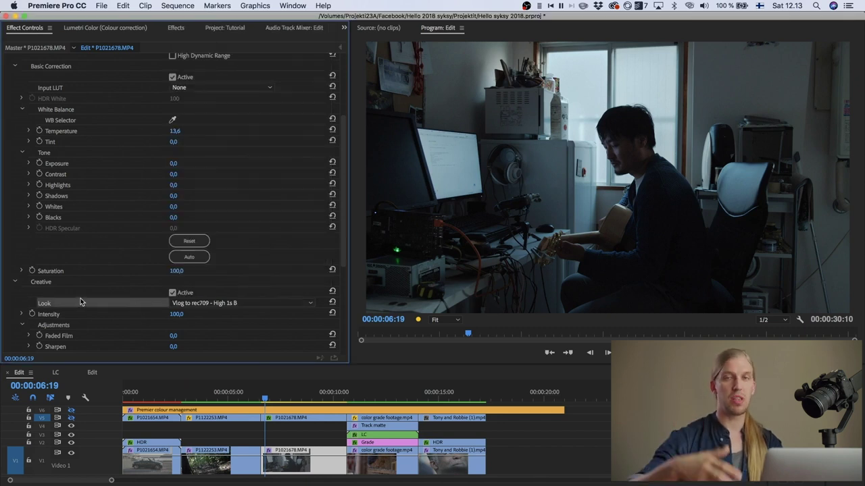
scroll(79, 302, "up", 4)
left_click(7, 157)
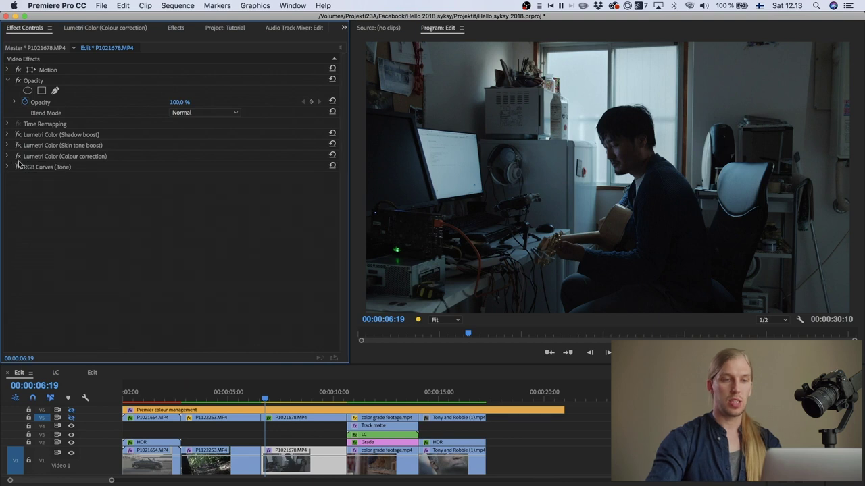
Examine the Colour correction effect's HSL Secondary settings, including its saturation key, mask, Blur and correction Temperature and Tint.
left_click(8, 156)
scroll(132, 241, "down", 2)
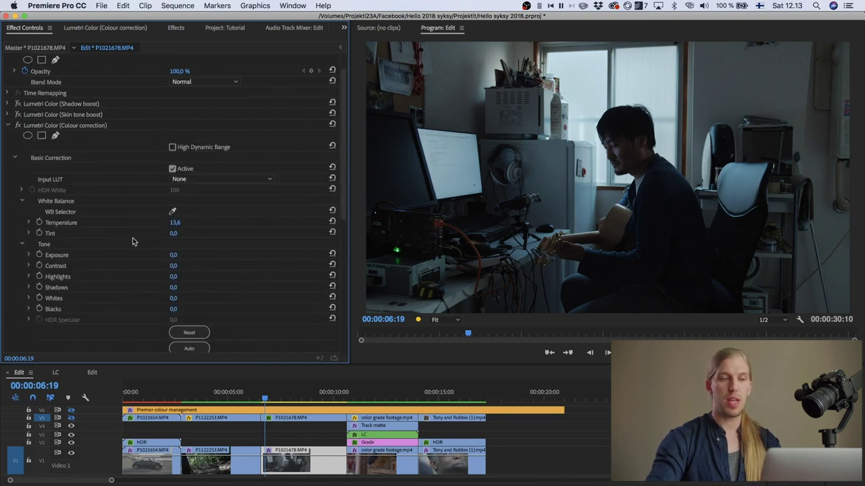
scroll(118, 257, "up", 3)
scroll(122, 248, "down", 10)
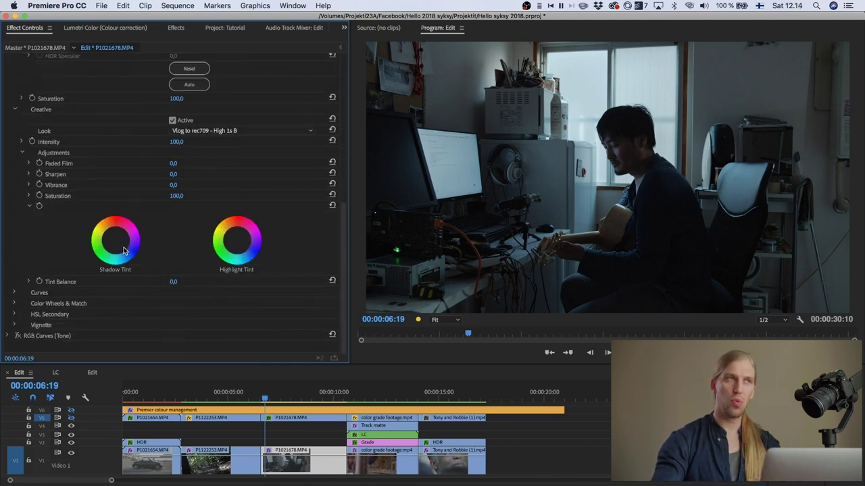
left_click(14, 314)
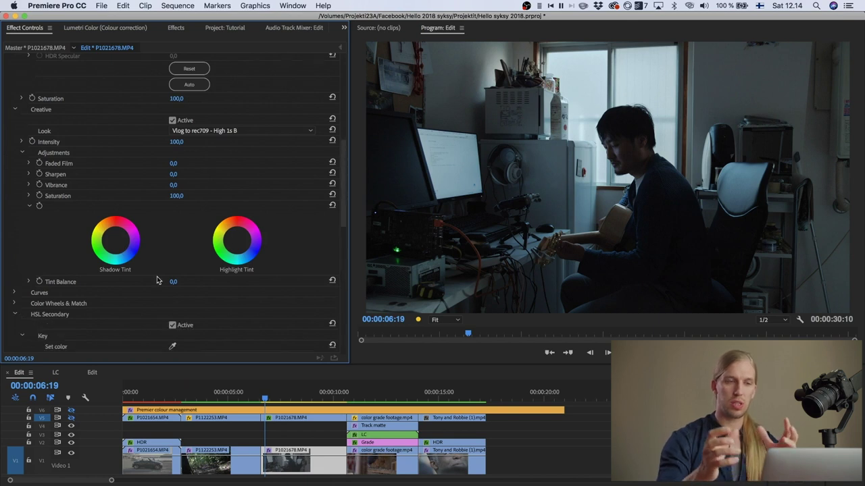
scroll(158, 280, "down", 8)
left_click(172, 223)
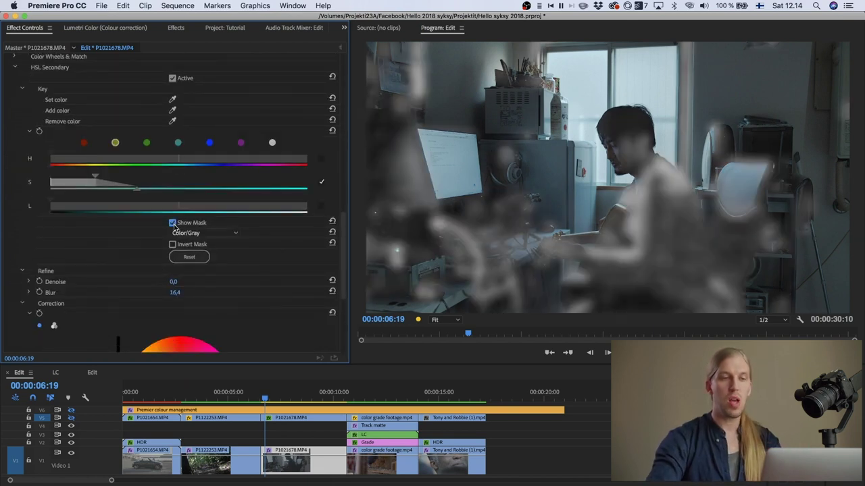
left_click(173, 225)
scroll(173, 228, "down", 6)
left_click(178, 270)
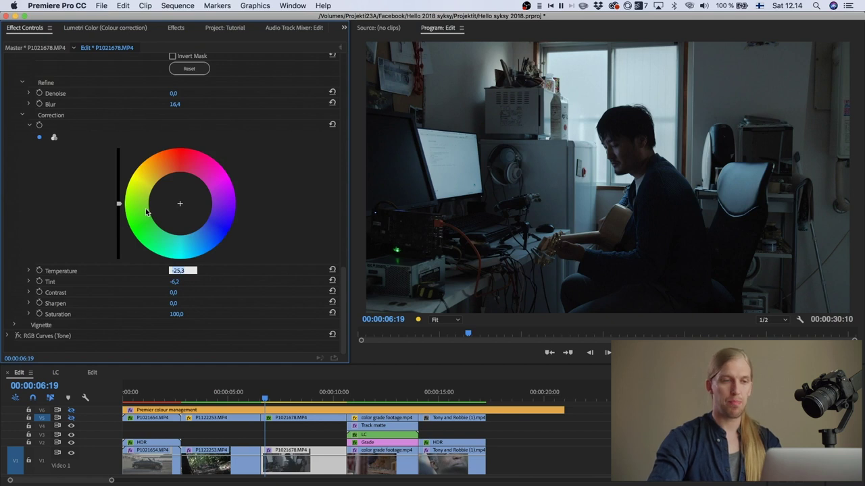
scroll(146, 213, "up", 12)
left_click(9, 158)
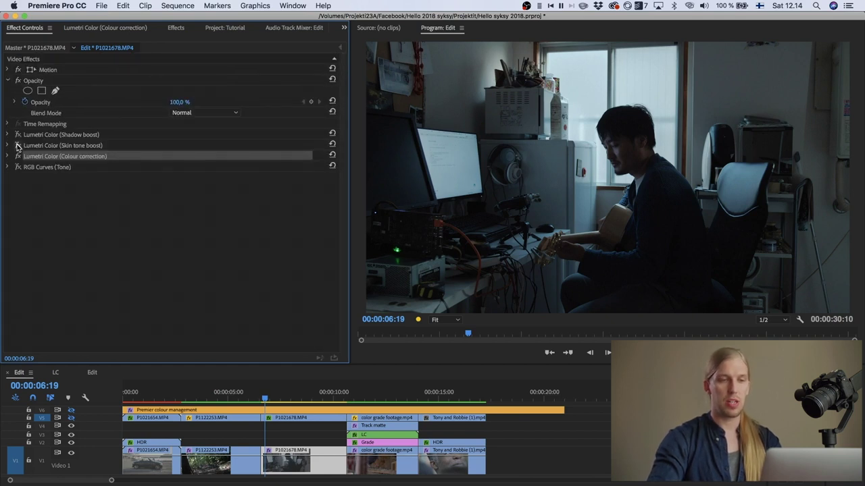
Switch on the guitarist clip's Lumetri Color (Shadow boost) effect, comparing the picture with it off and on.
left_click(18, 135)
left_click(18, 135)
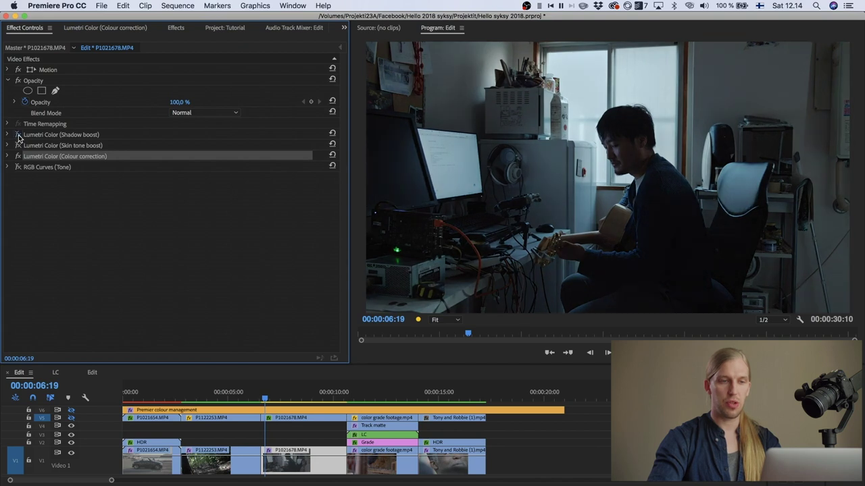
left_click(18, 135)
Examine the guitarist clip's Lumetri Color (Skin tone boost) effect, including its HSL key ranges and mask.
left_click(9, 146)
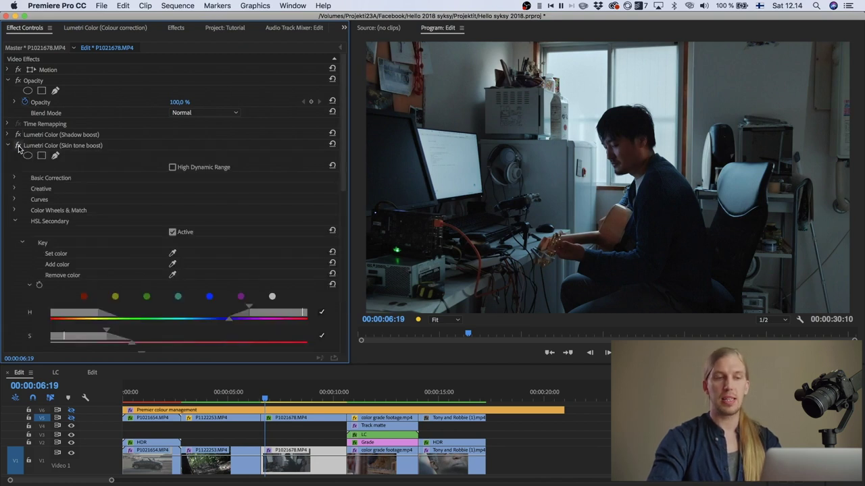
scroll(164, 282, "down", 5)
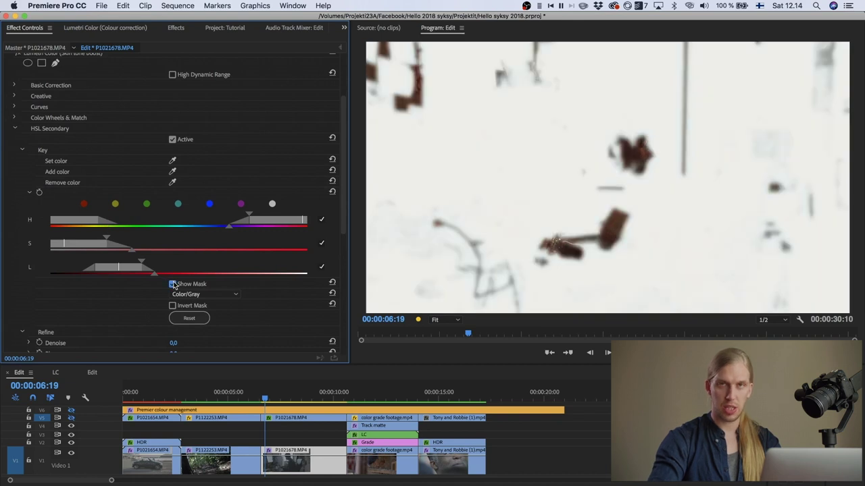
left_click(173, 284)
left_click(173, 284)
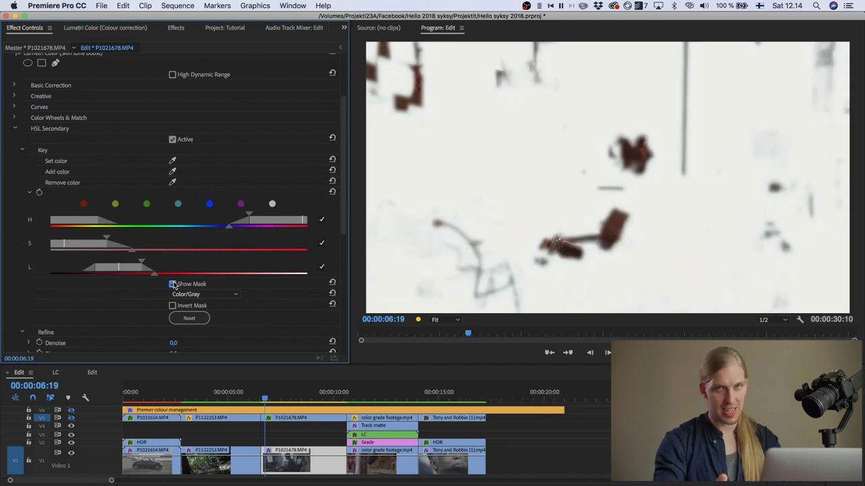
left_click(173, 284)
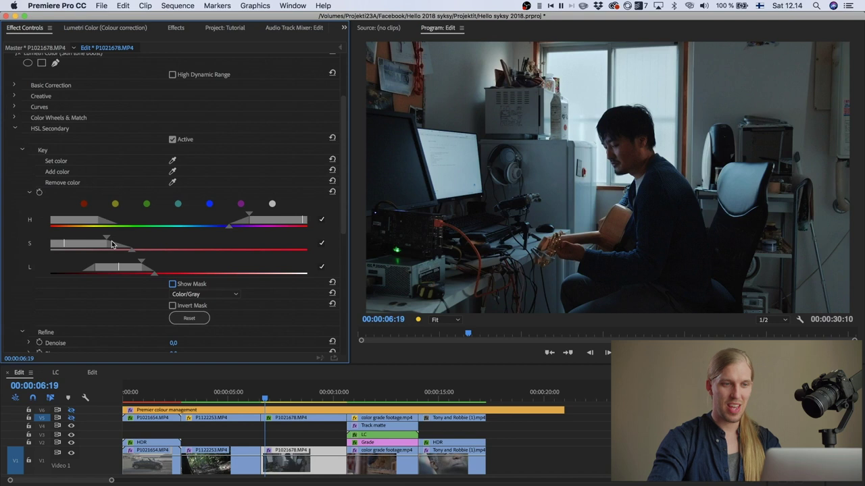
scroll(113, 245, "up", 3)
left_click(8, 145)
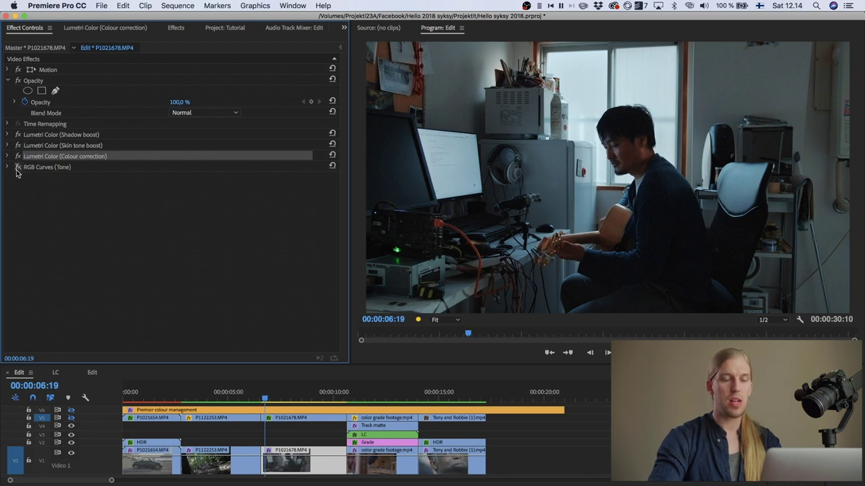
Switch on the guitarist clip's RGB Curves (Tone) effect and examine its master and colour channel curves.
left_click(18, 166)
left_click(8, 167)
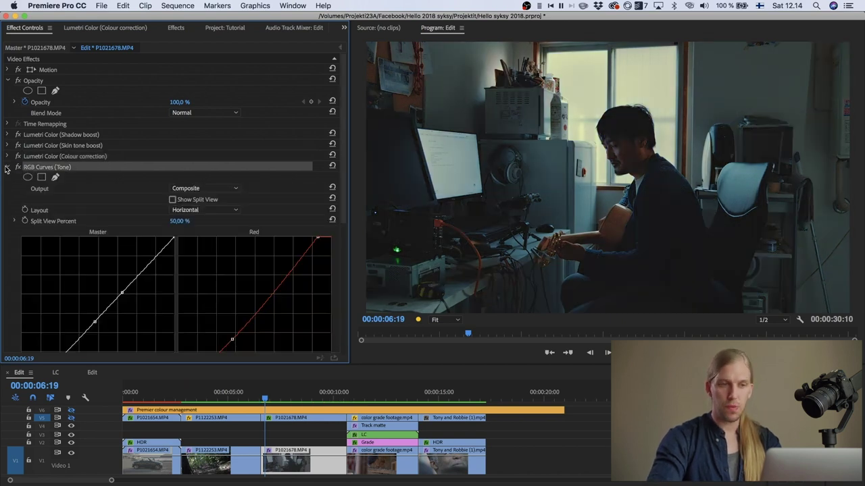
scroll(114, 238, "down", 5)
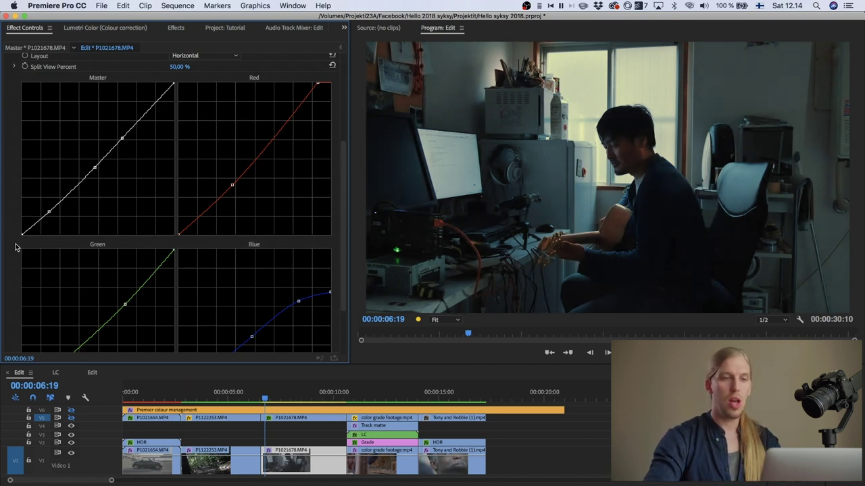
Examine the green and blue channel curves of the guitarist clip's RGB Curves (Tone) effect alongside its master and red curves.
scroll(287, 220, "down", 3)
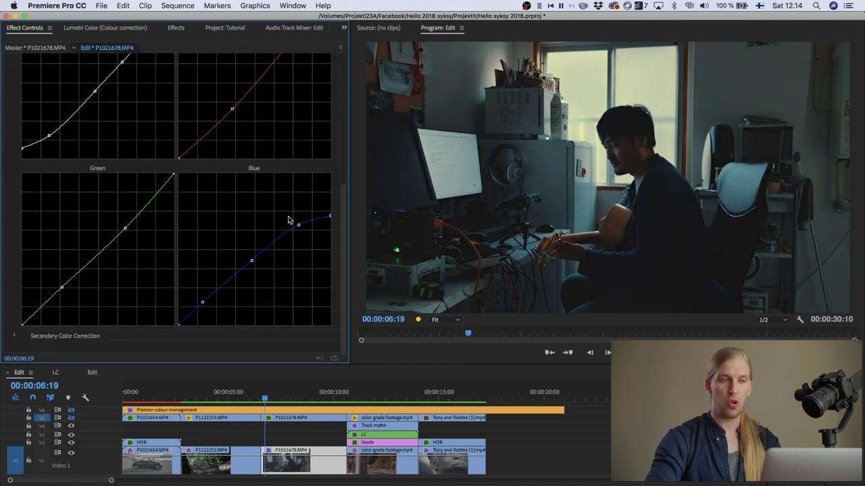
scroll(239, 186, "up", 1)
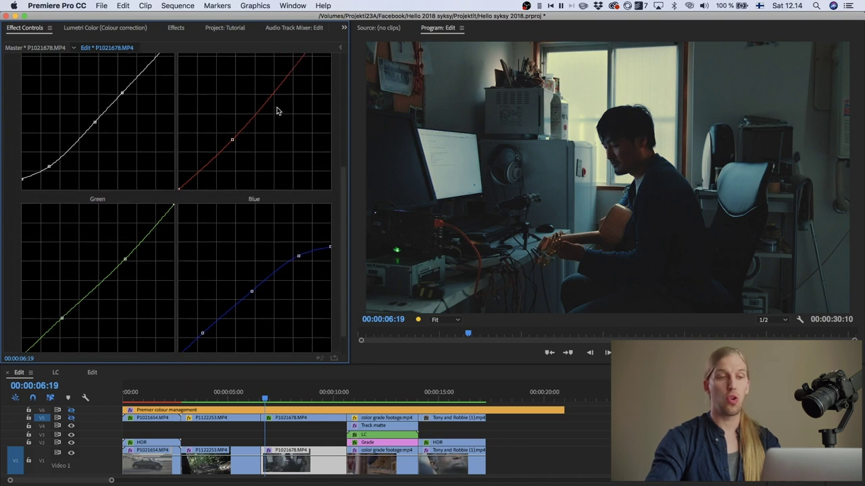
scroll(134, 254, "up", 8)
left_click(10, 167)
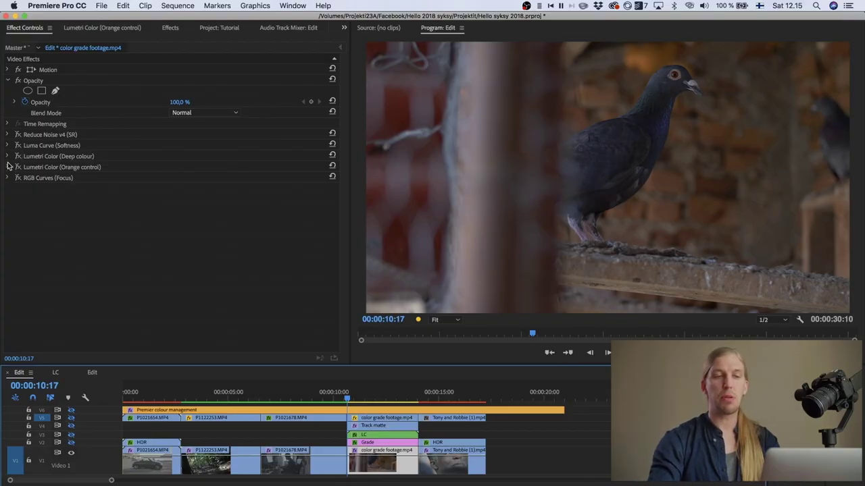
Examine the HSL Secondary saturation key of the pigeon clip's Lumetri Color (Deep colour) effect and show its mask.
left_click(8, 156)
scroll(105, 230, "down", 3)
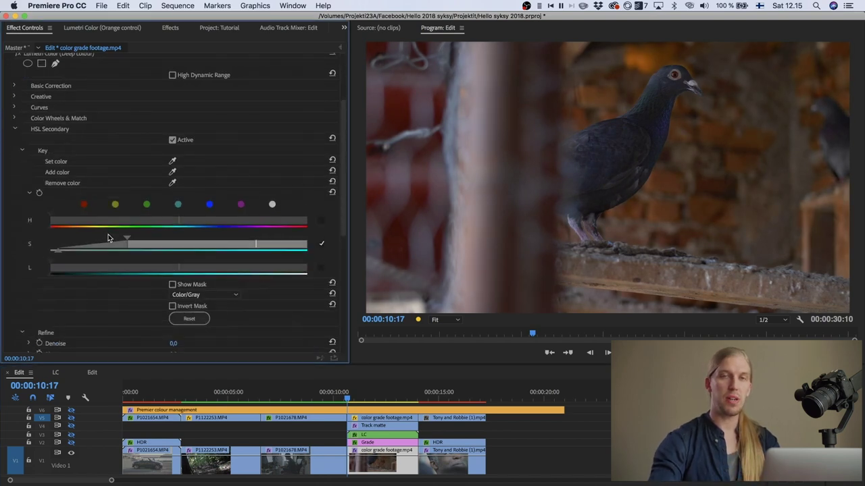
scroll(108, 235, "down", 2)
left_click(172, 253)
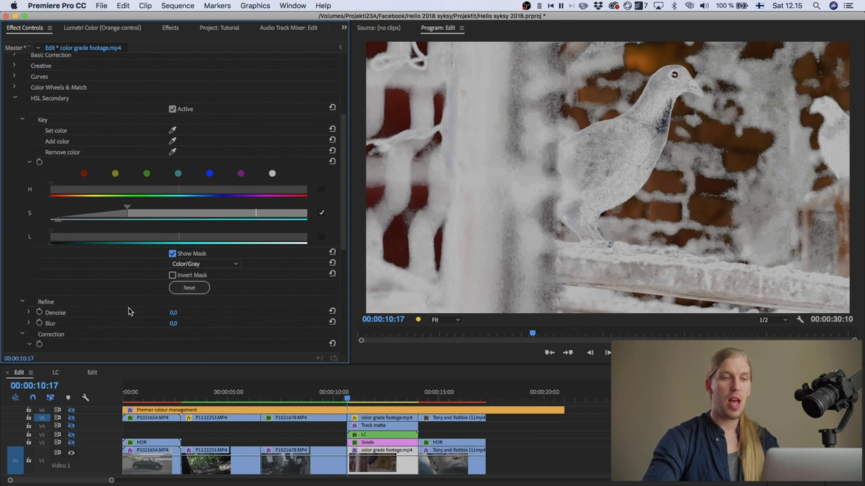
Examine the Deep colour effect's HSL Secondary refinement and correction settings, including Temperature, Contrast and Saturation.
scroll(128, 307, "down", 5)
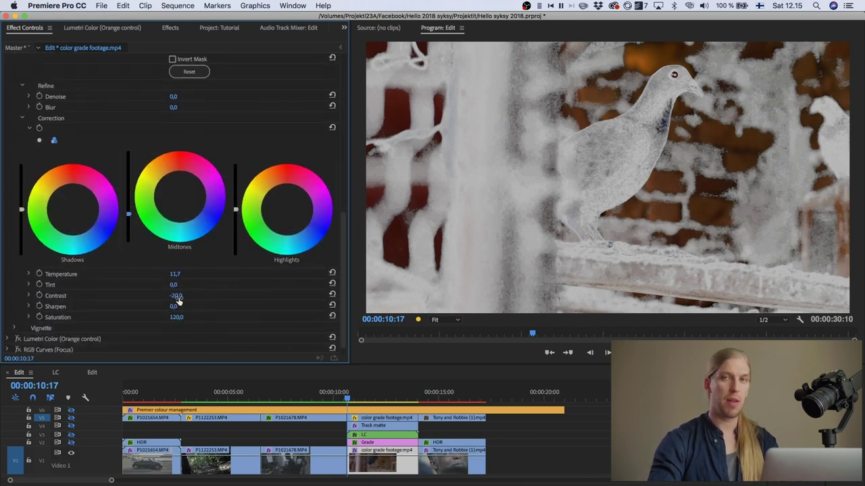
scroll(152, 254, "up", 2)
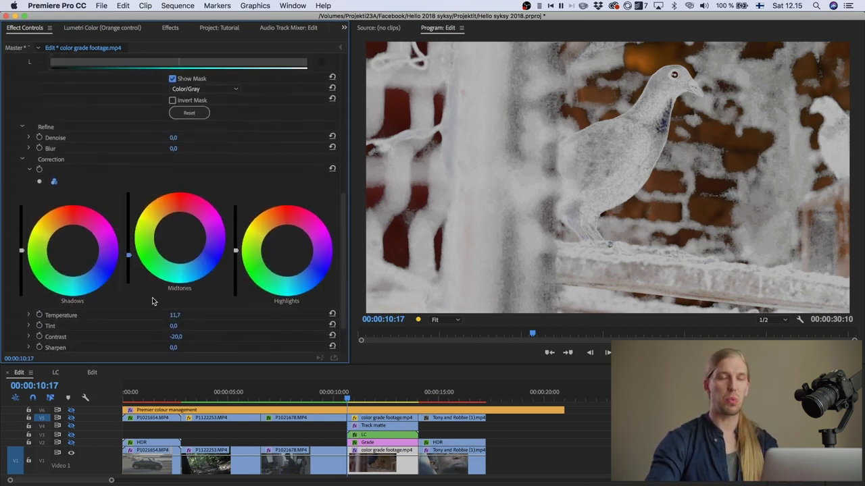
scroll(152, 301, "down", 2)
left_click(176, 303)
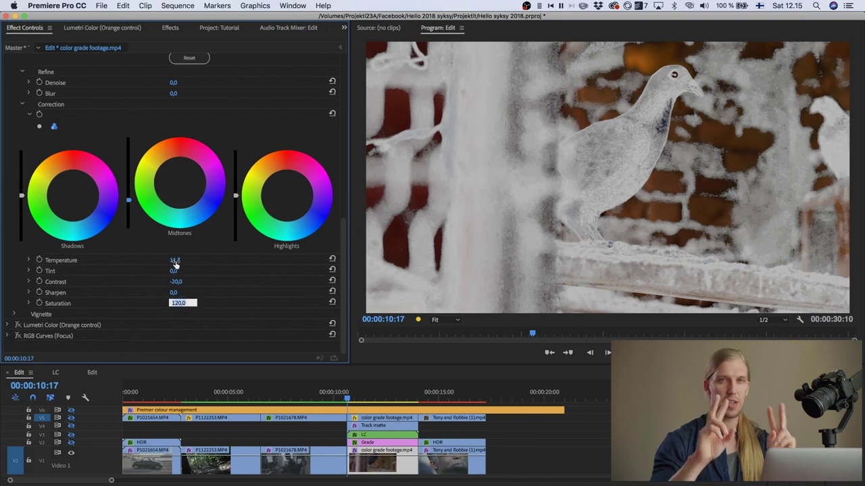
left_click(176, 260)
scroll(134, 191, "up", 10)
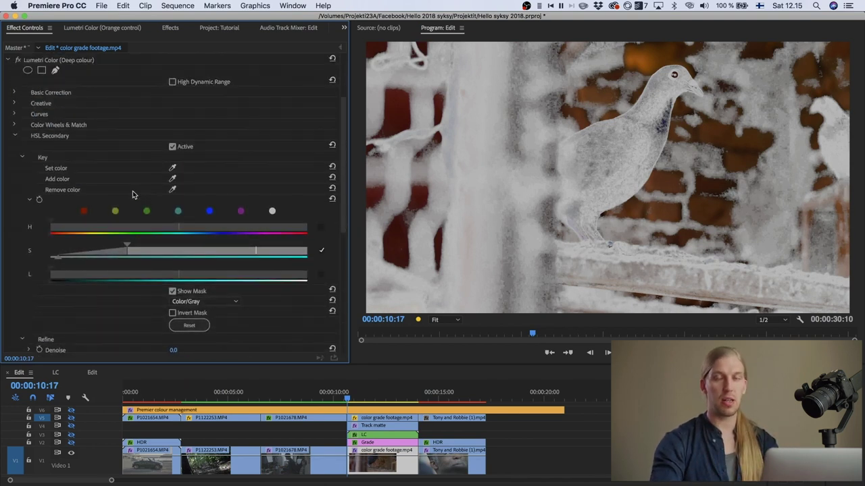
scroll(22, 128, "up", 4)
left_click(8, 156)
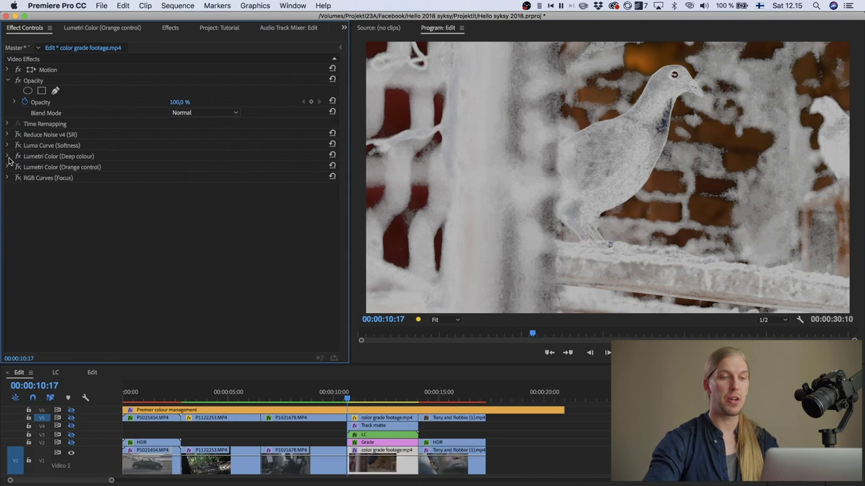
Examine the pigeon clip's Lumetri Color (Orange control) effect, including its HSL key ranges and mask.
left_click(25, 167)
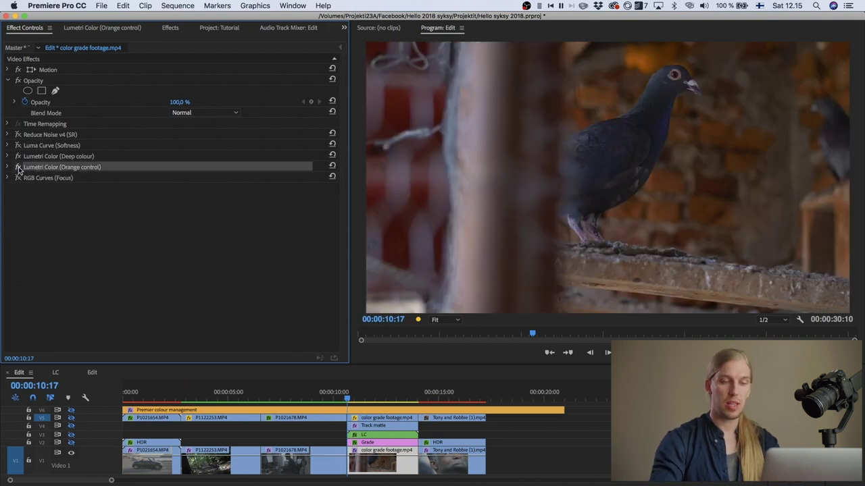
left_click(7, 168)
left_click(15, 244)
scroll(159, 277, "down", 6)
left_click(172, 132)
left_click(173, 131)
scroll(168, 119, "up", 6)
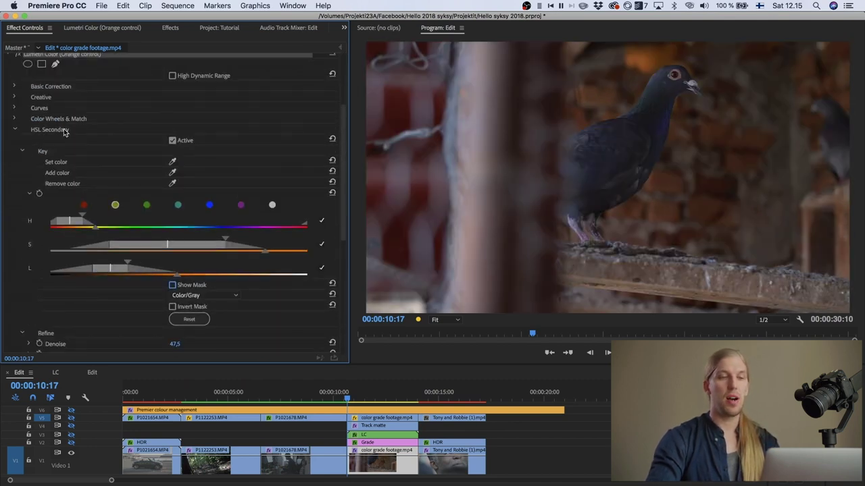
scroll(65, 132, "up", 1)
left_click(9, 86)
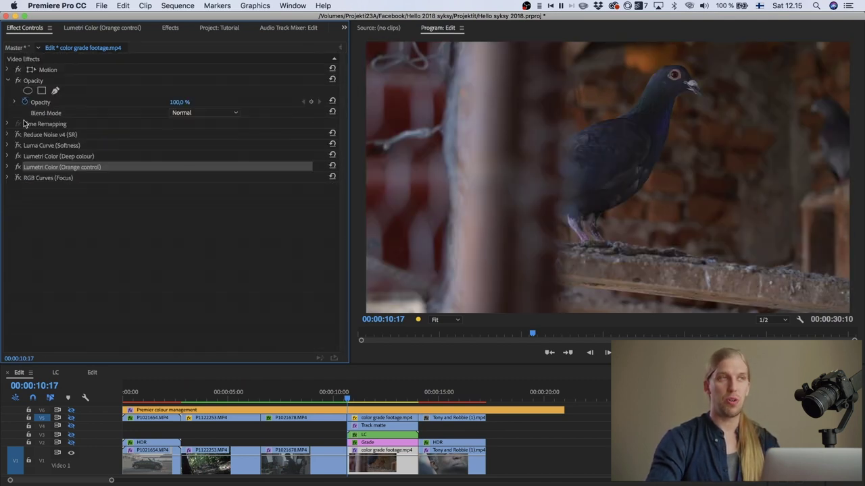
Examine the inverted elliptical mask around the pigeon in the RGB Curves (Focus) effect and its animated path along the clip.
left_click(6, 178)
left_click(35, 201)
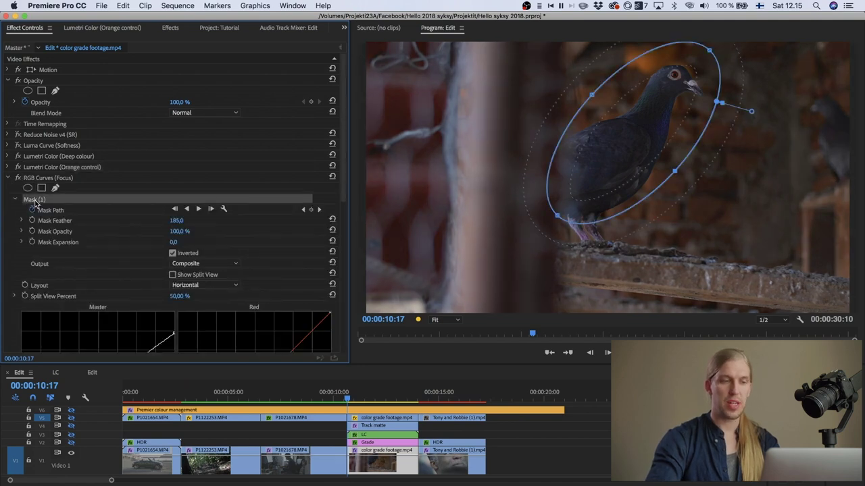
left_click(342, 48)
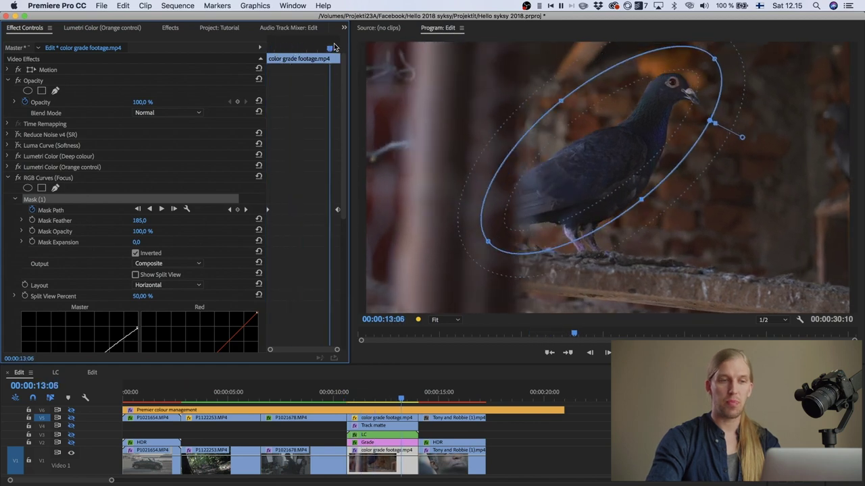
left_click_drag(274, 44, 268, 46)
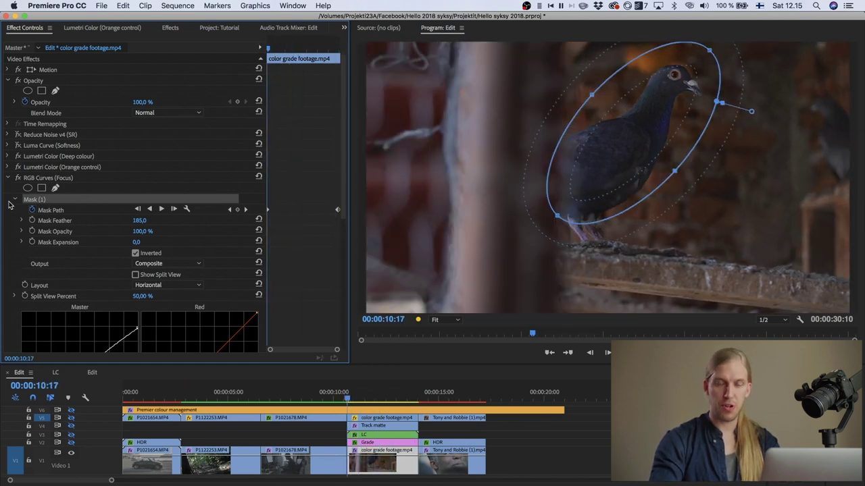
left_click(135, 254)
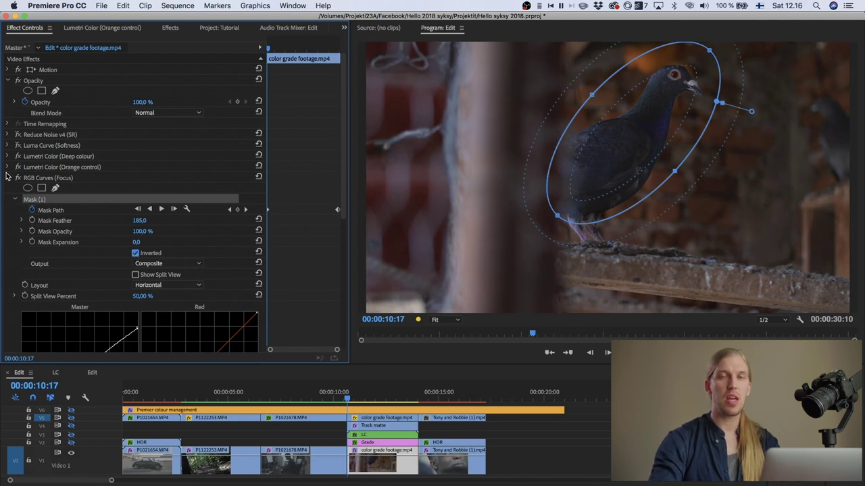
left_click(8, 178)
Compare the pigeon picture with the RGB Curves (Focus) effect off and on.
left_click(19, 177)
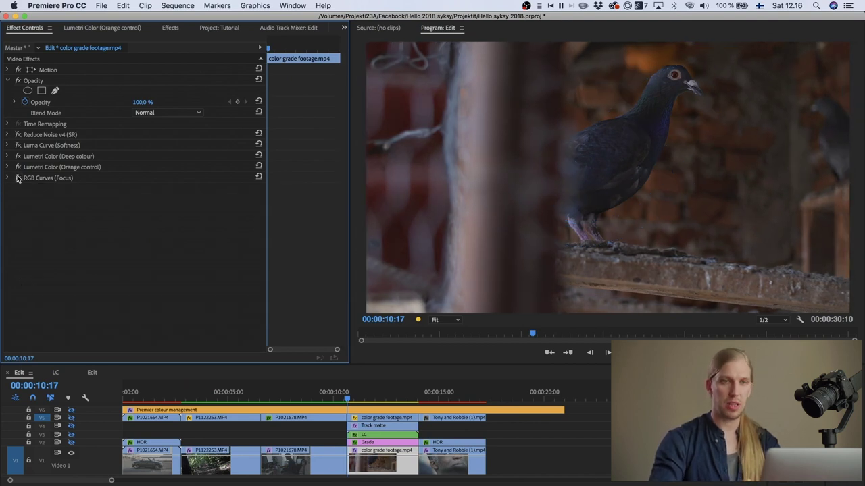
left_click(18, 178)
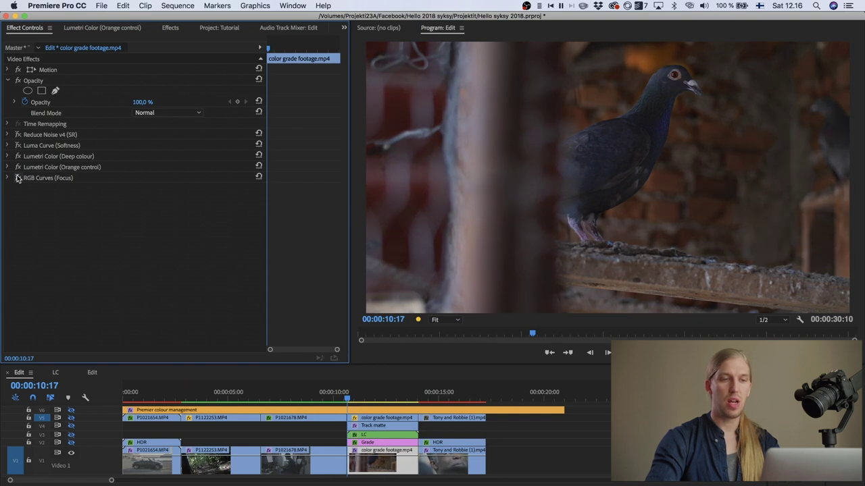
left_click(18, 177)
left_click(18, 178)
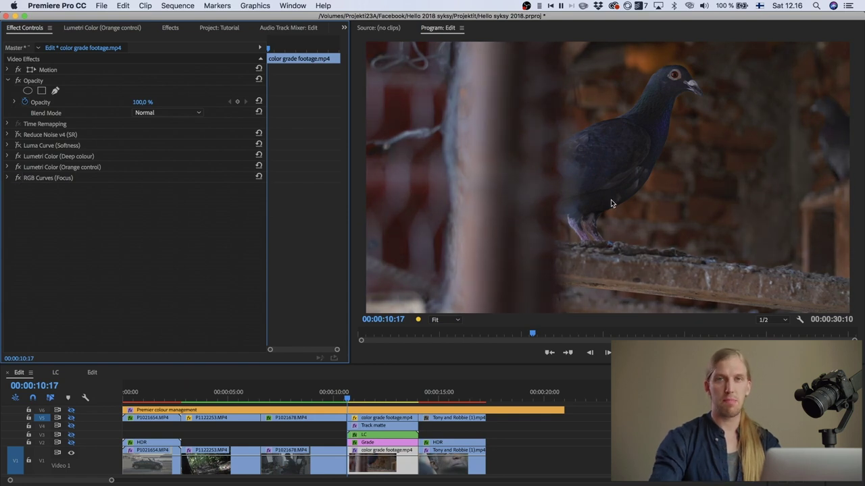
Compare the pigeon picture with the Luma Curve (Softness) effect off and on, and examine its luma curve.
left_click(368, 443)
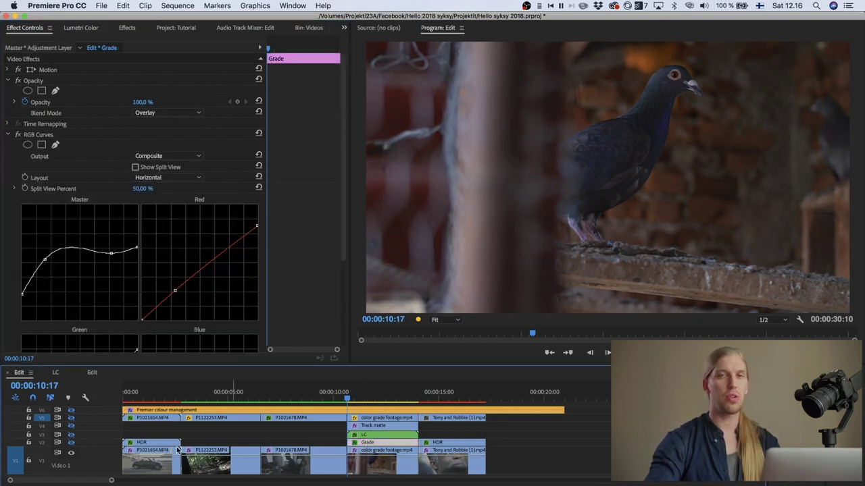
left_click(370, 464)
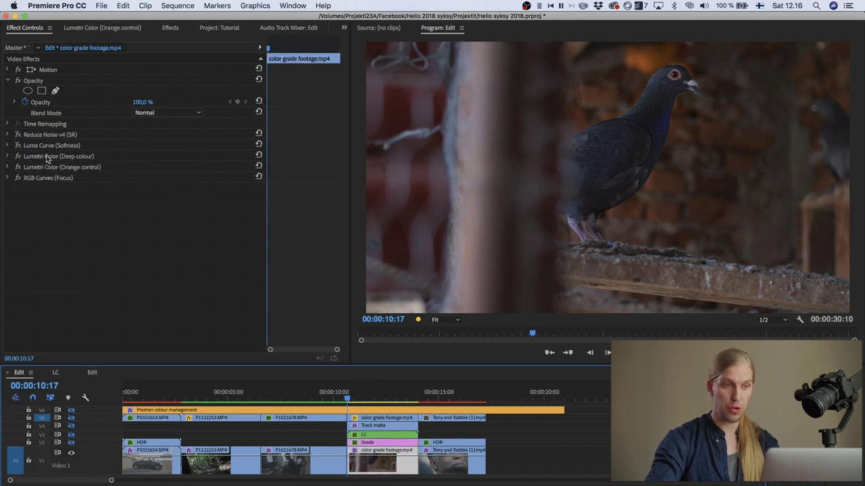
left_click(18, 145)
left_click(18, 145)
left_click(18, 145)
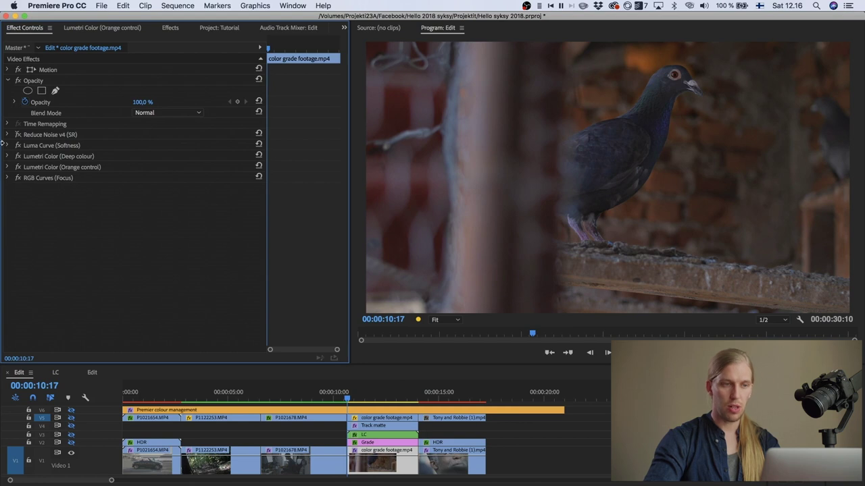
left_click(7, 146)
left_click(18, 145)
left_click(18, 145)
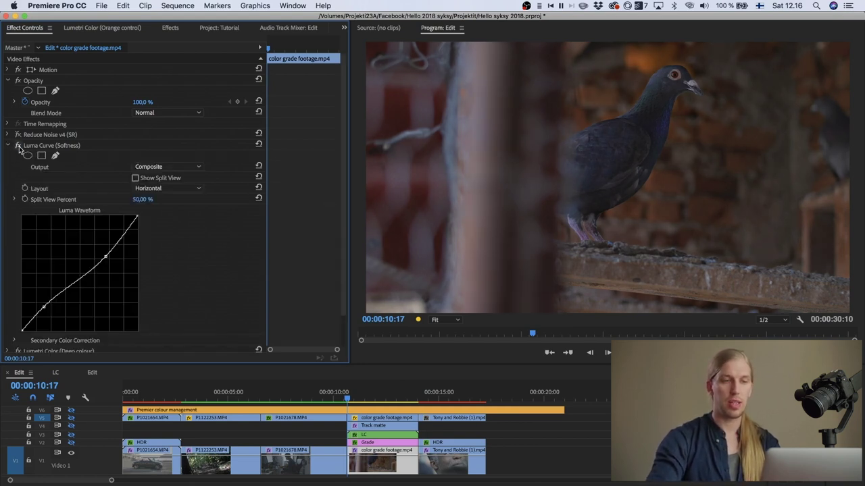
left_click(7, 145)
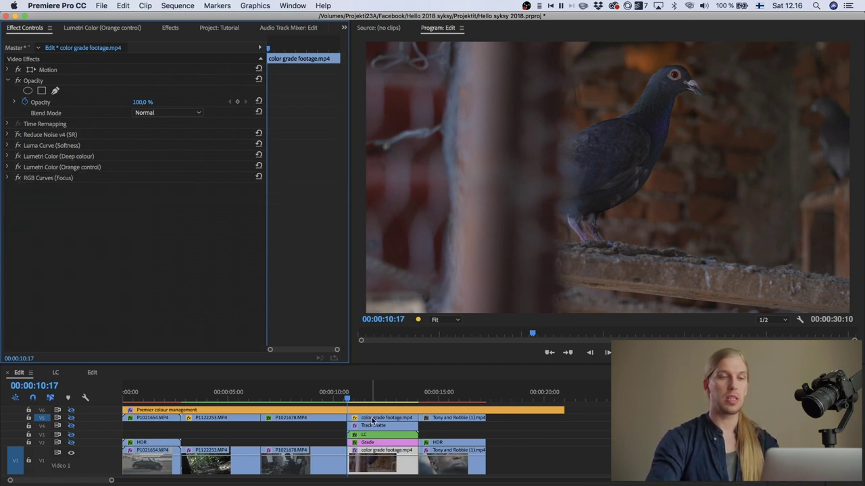
Examine the Grade adjustment layer's Overlay blend mode, the other available modes and its RGB Curves effect.
left_click(372, 443)
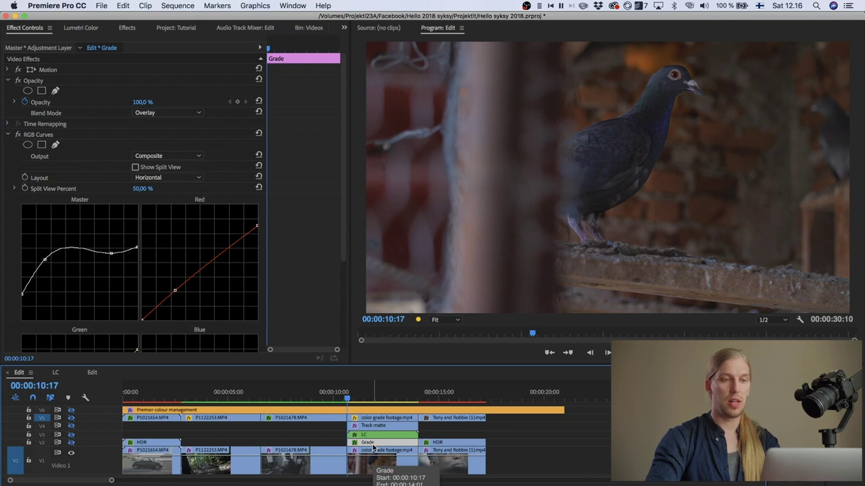
left_click(260, 48)
scroll(180, 244, "down", 2)
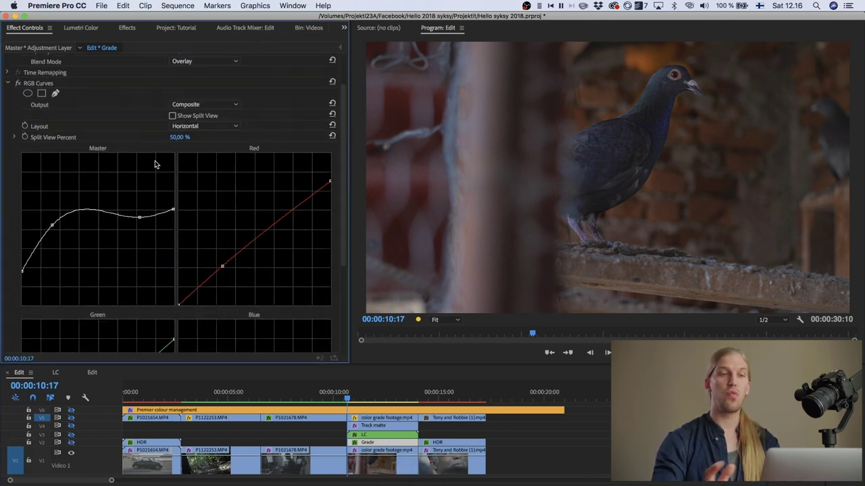
scroll(155, 164, "up", 1)
left_click(200, 73)
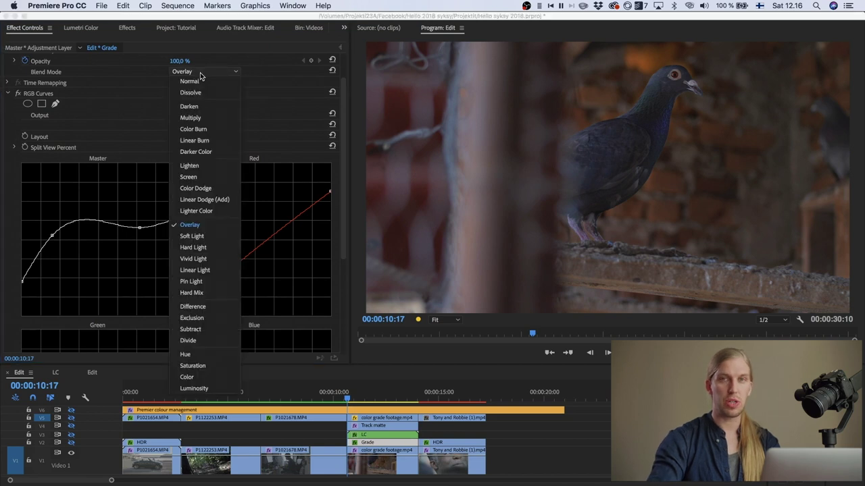
left_click(30, 95)
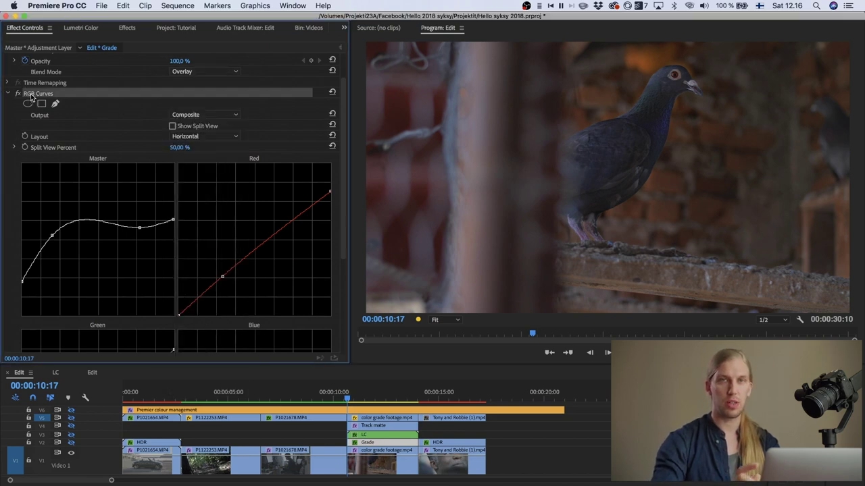
left_click(196, 72)
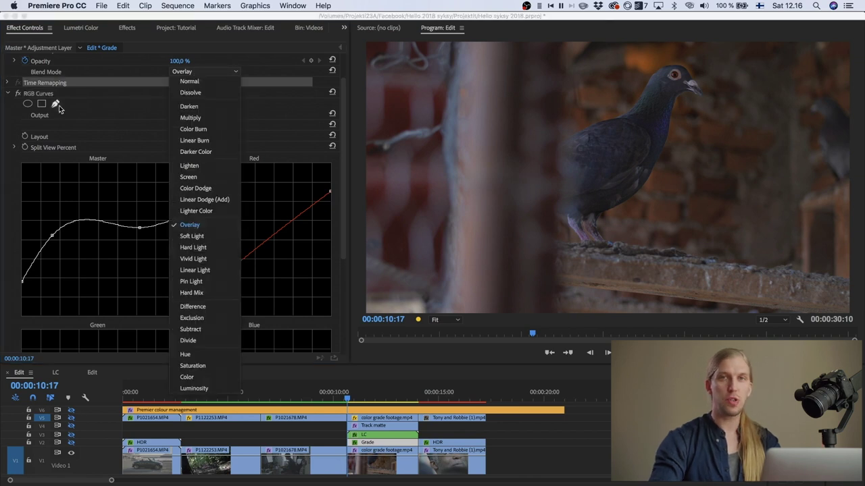
left_click(29, 94)
Save the project and examine the Grade layer's master, red, green and blue curves.
key("super+s")
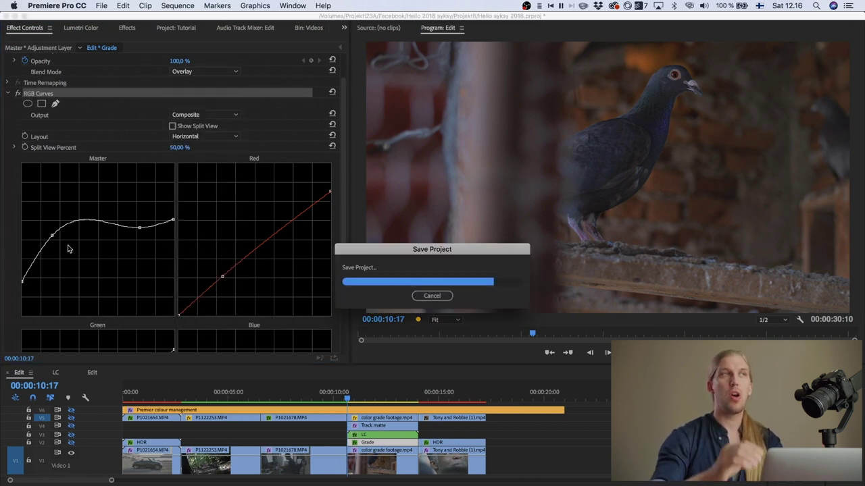
scroll(57, 254, "down", 2)
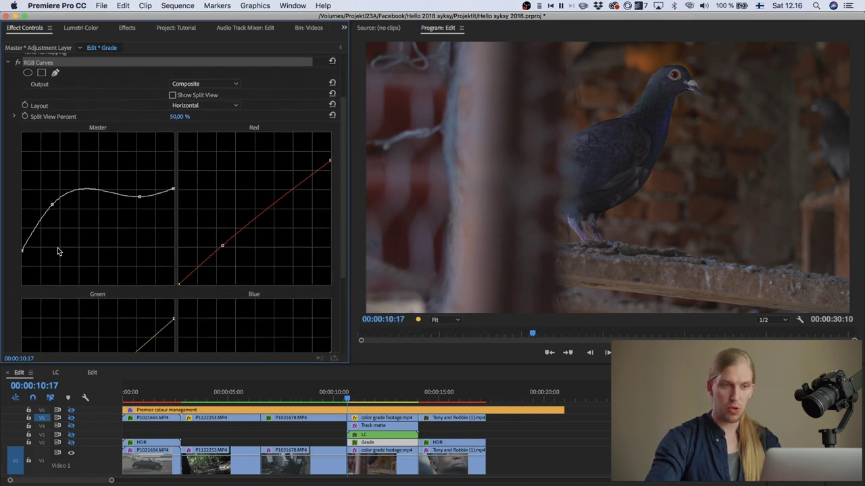
left_click_drag(53, 209, 52, 204)
scroll(140, 249, "down", 5)
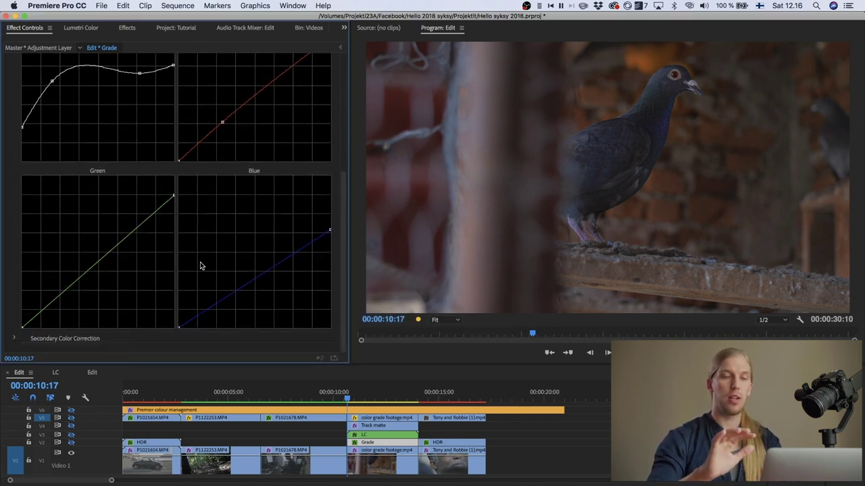
Switch on track V2 with the Grade adjustment layer, comparing the pigeon picture with it off and on.
left_click(71, 443)
left_click(72, 443)
left_click(71, 443)
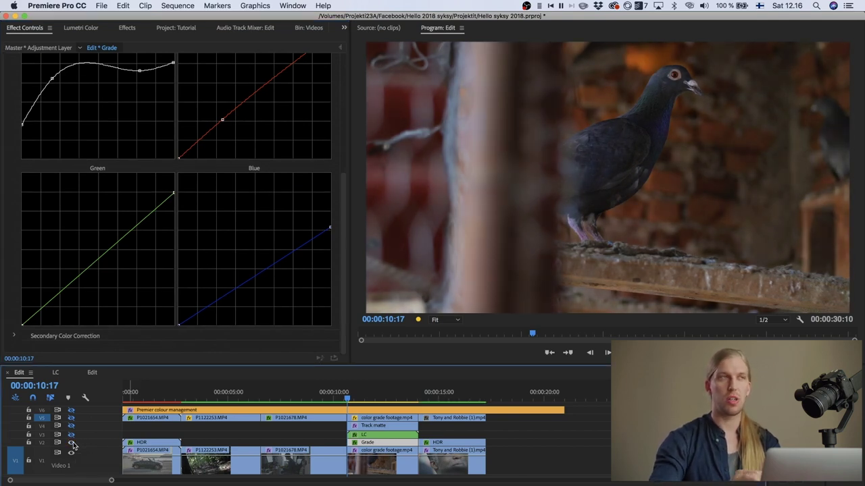
left_click(71, 443)
left_click(72, 443)
left_click(72, 443)
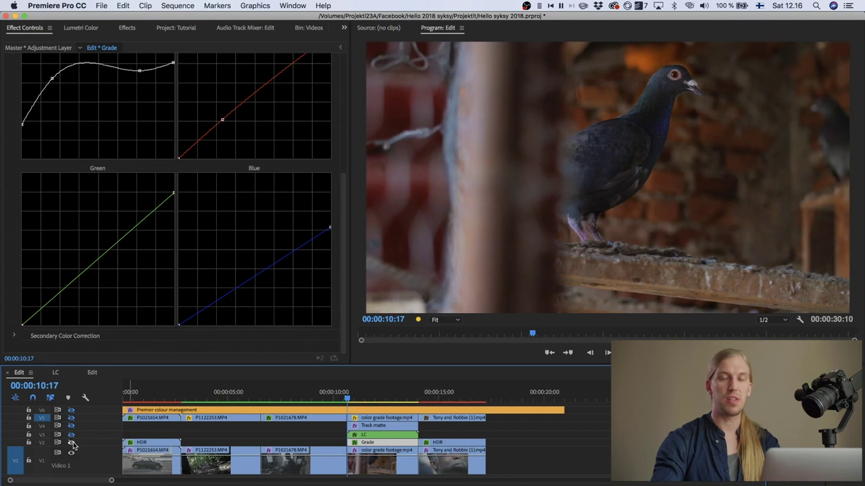
Switch track V2 back on and collapse the Grade adjustment layer's RGB Curves effect.
left_click(71, 443)
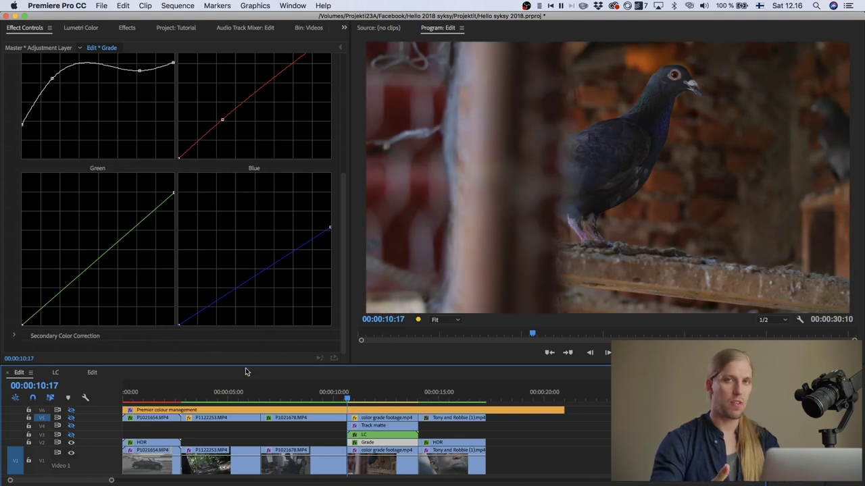
scroll(200, 240, "up", 5)
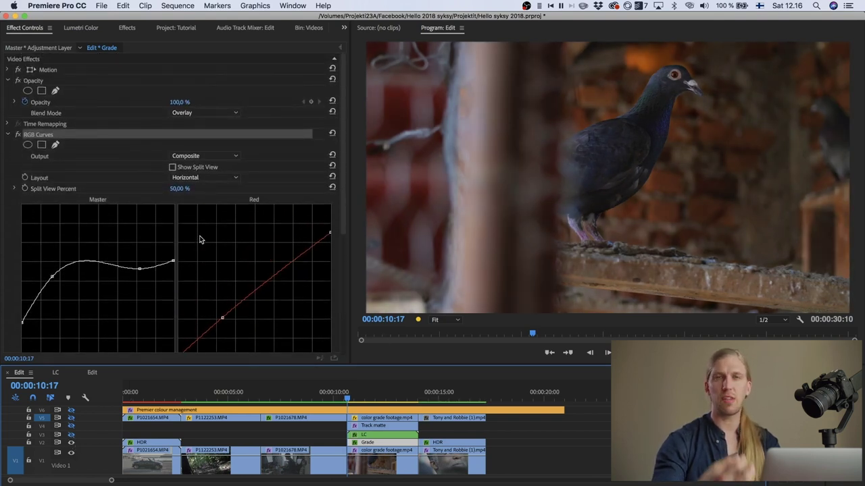
left_click(9, 135)
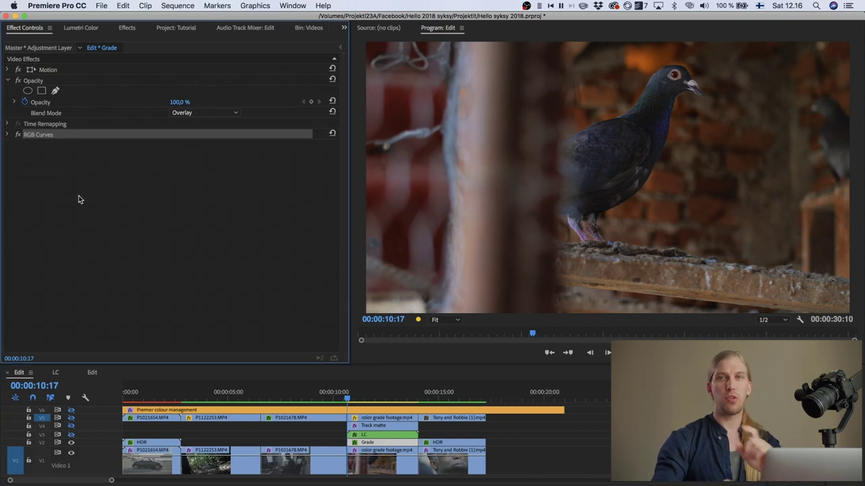
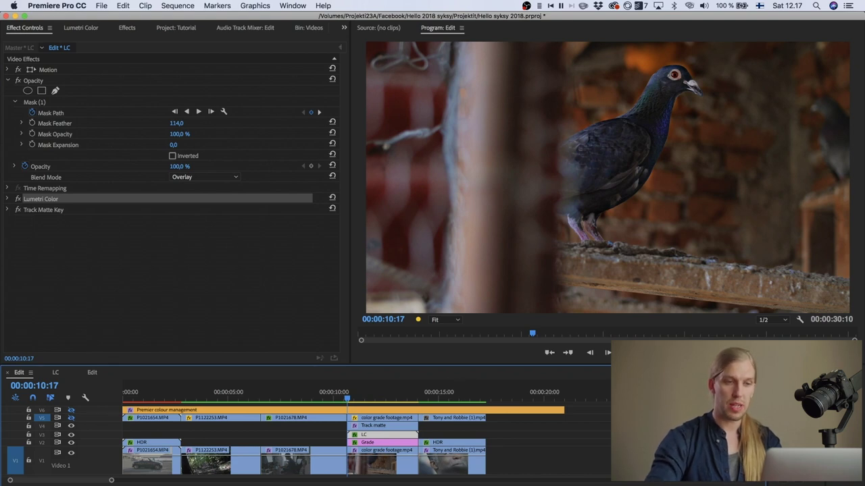
Stack two copies of the pigeon clip on V1 and V2 in the empty area near 27 seconds, and nest the upper copy as Local contrast.
left_click(385, 418)
left_click_drag(371, 466, 474, 446)
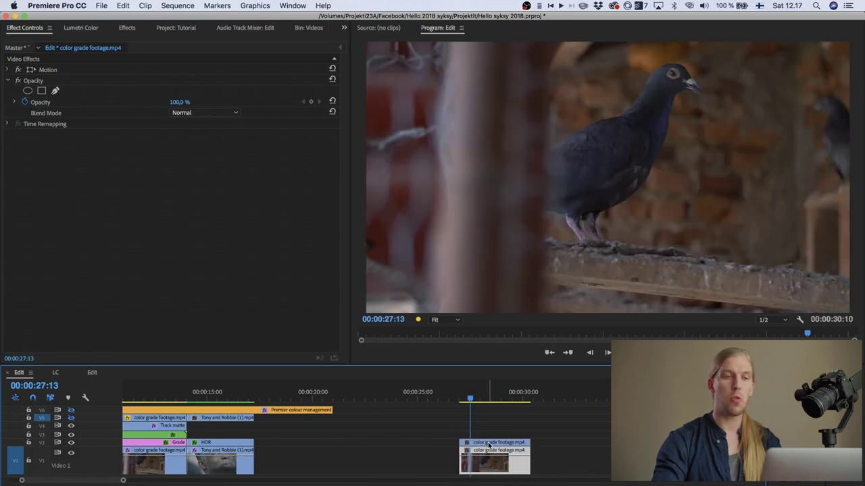
right_click(474, 446)
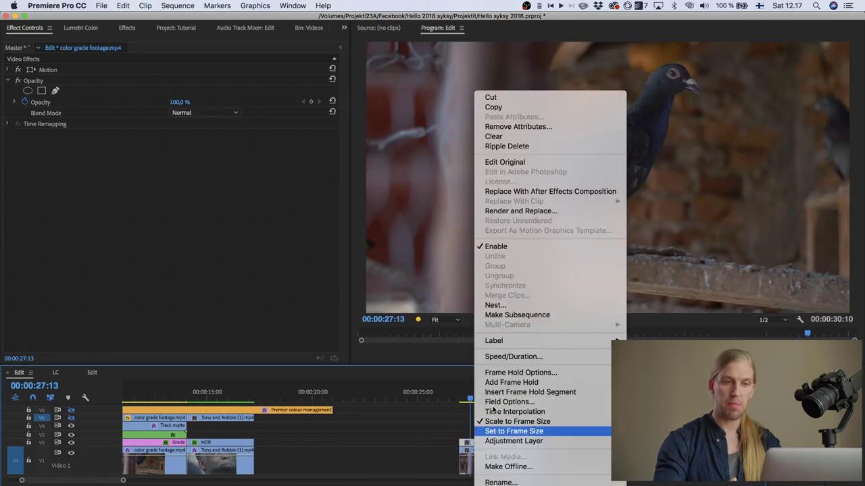
left_click(504, 306)
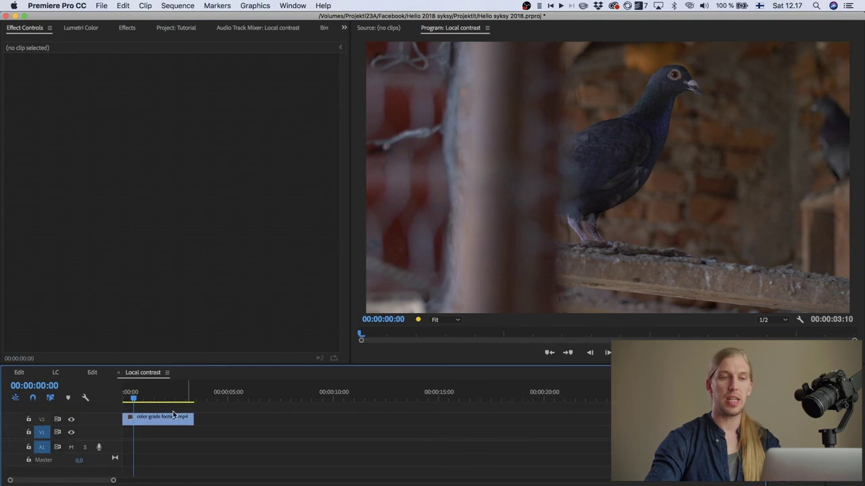
In the Local contrast sequence, place the pigeon clip on V1 and an Adjustment Layer of the same length above it on V2.
left_click(159, 424)
left_click_drag(159, 424, 150, 443)
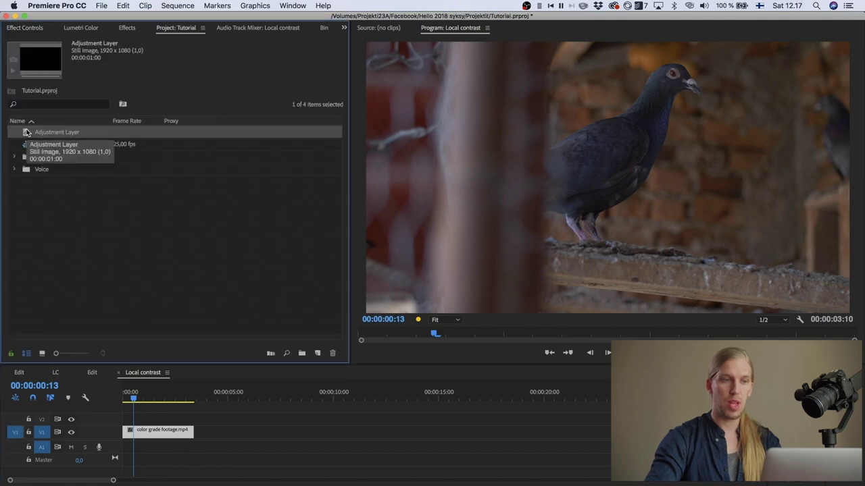
left_click_drag(56, 132, 183, 423)
left_click(177, 430)
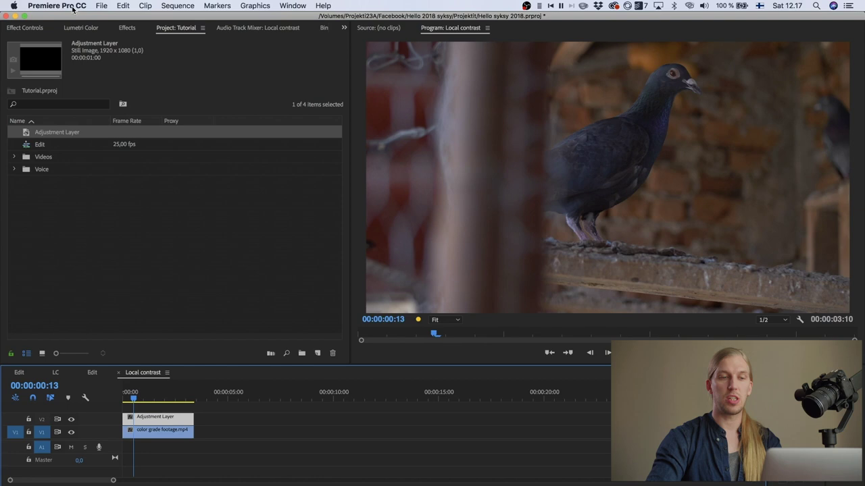
Find the Invert video effect and apply it to the Adjustment Layer in the Local contrast sequence.
left_click(27, 28)
left_click(127, 27)
type("invert")
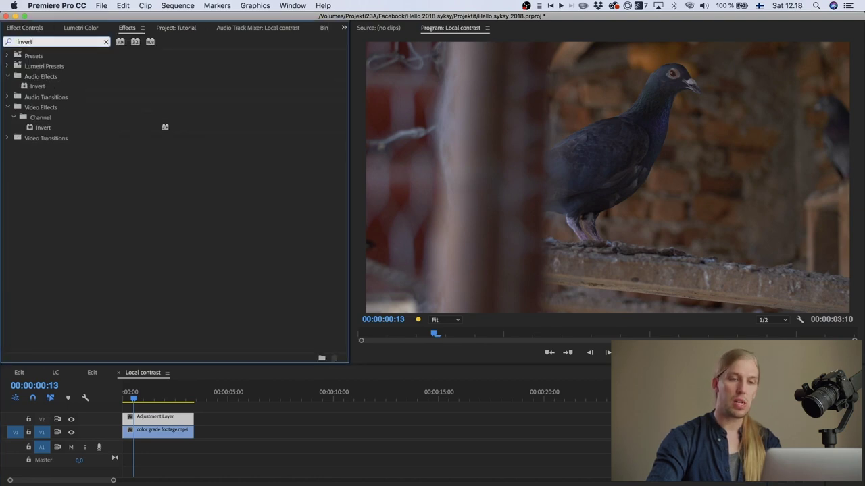
left_click(42, 128)
left_click_drag(41, 129, 151, 416)
Add a Gaussian Blur to the Adjustment Layer and set its blend mode to Vivid Light.
double_click(54, 41)
type("blur")
left_click_drag(53, 189, 146, 422)
left_click_drag(147, 422, 147, 422)
left_click(203, 113)
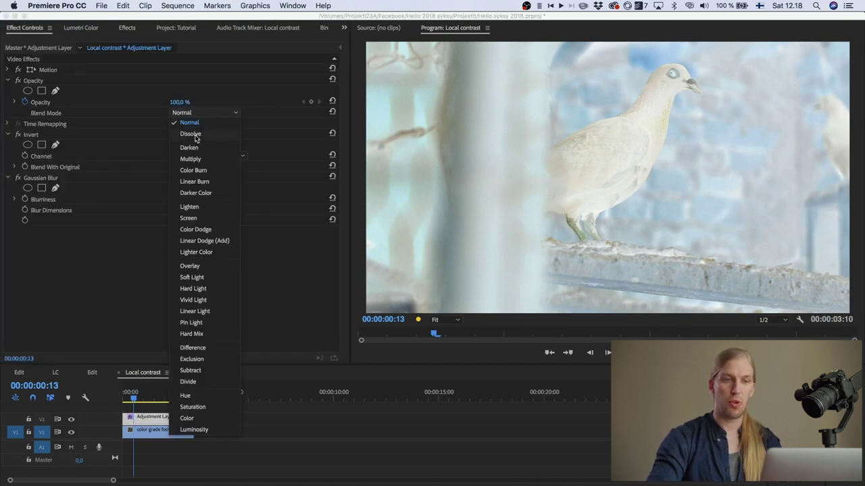
left_click(196, 301)
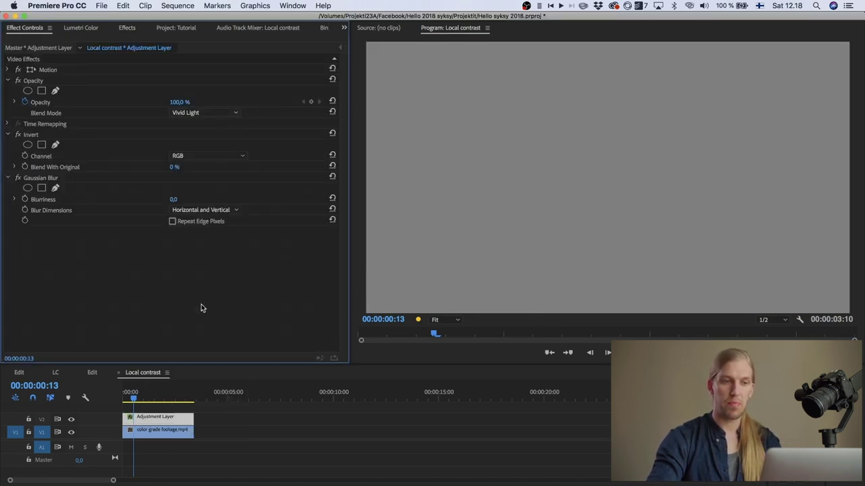
Raise the Gaussian Blur's Blurriness to 82, enable Repeat Edge Pixels and reduce the blurriness again.
left_click(174, 197)
left_click_drag(173, 200, 226, 199)
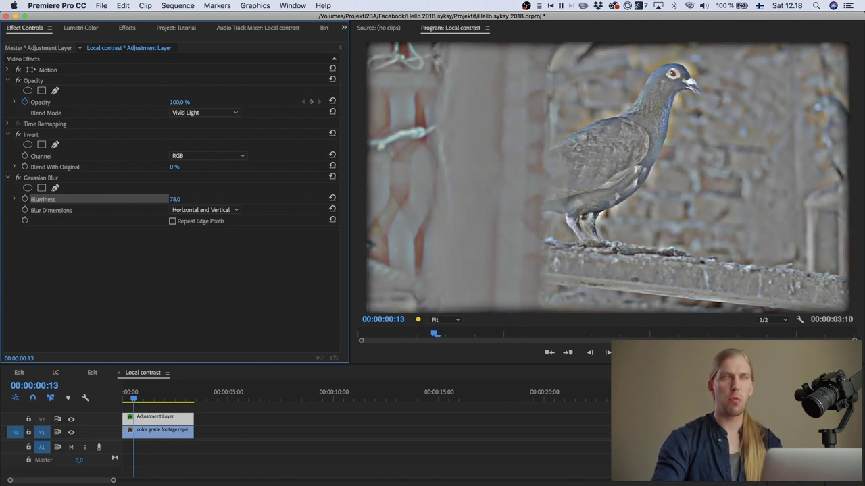
mouse_move(175, 199)
left_mouse_down()
mouse_move(143, 199)
mouse_move(183, 198)
left_mouse_up()
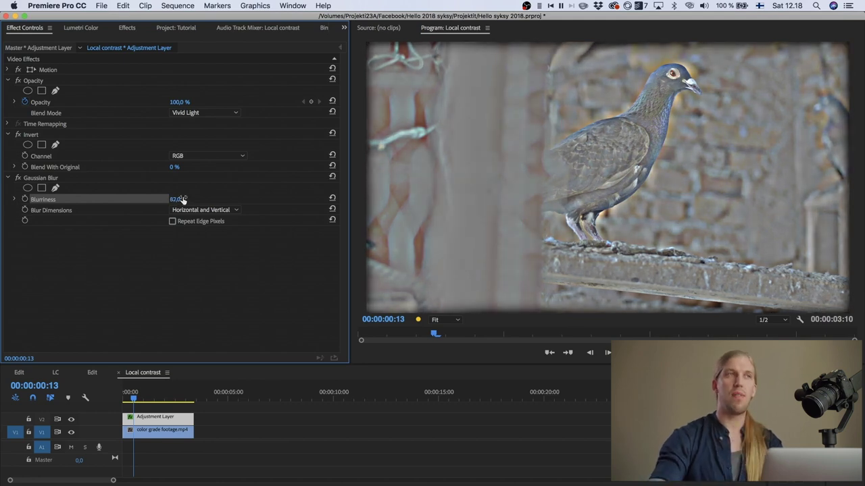
left_click(173, 222)
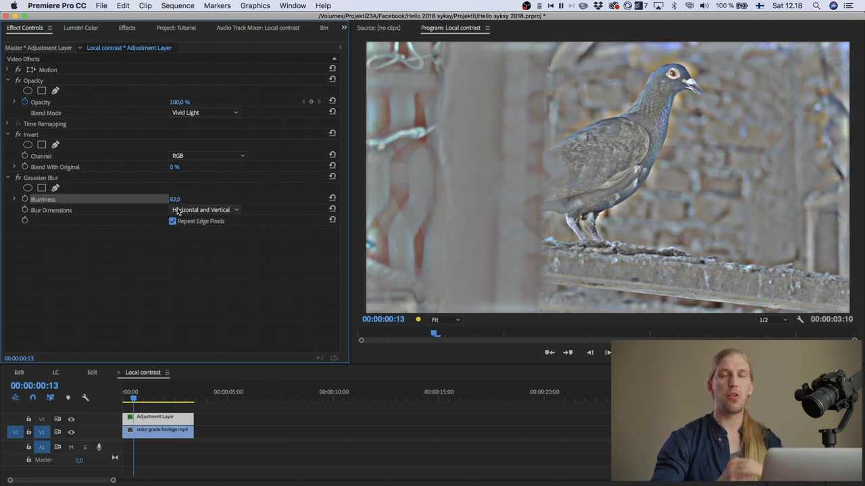
left_click_drag(174, 199, 148, 199)
Return to the Edit sequence and set the Local contrast nest's blend mode to Overlay.
left_click(16, 373)
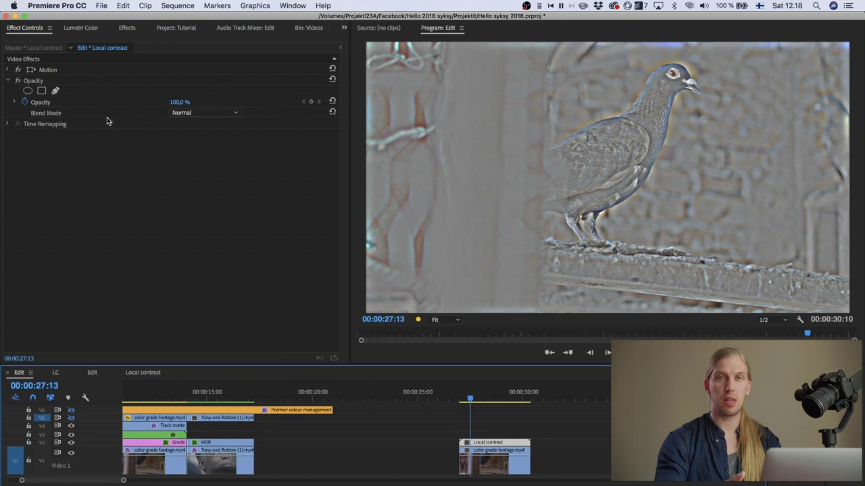
left_click(207, 113)
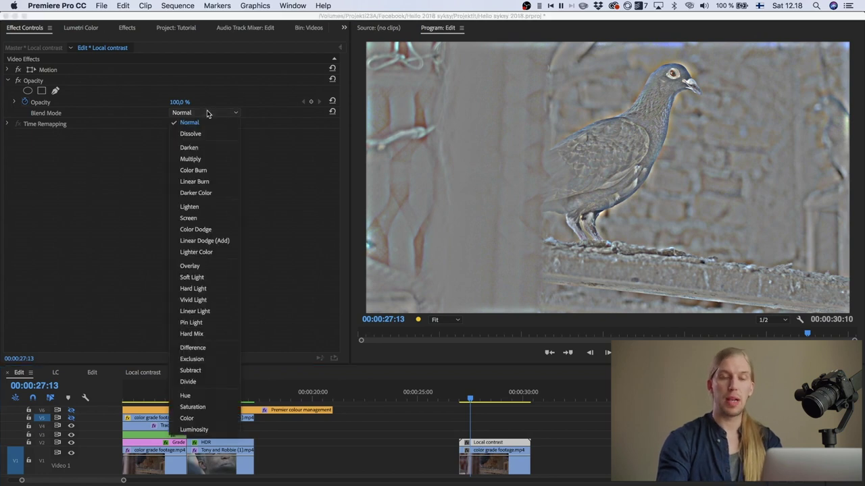
left_click(205, 268)
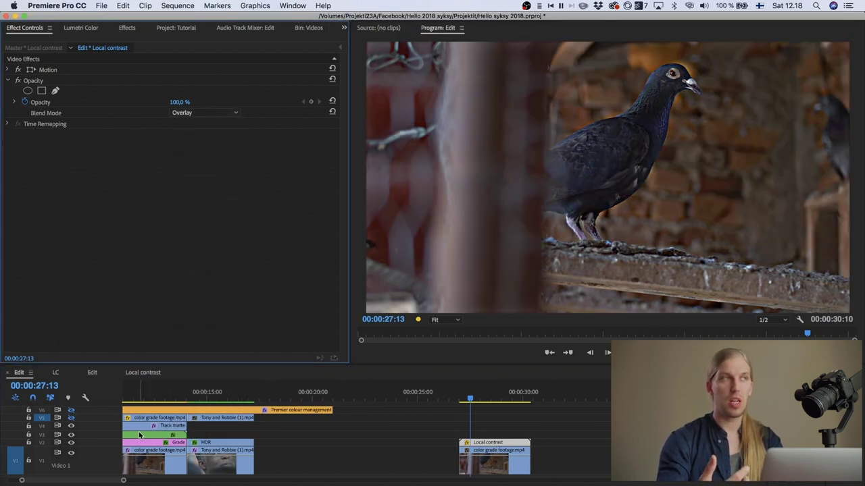
Compare the pigeon picture with the Local contrast nest on track V2 off and on, keeping its opacity at 100%.
left_click(72, 443)
left_click(72, 443)
left_click(71, 443)
left_click(72, 443)
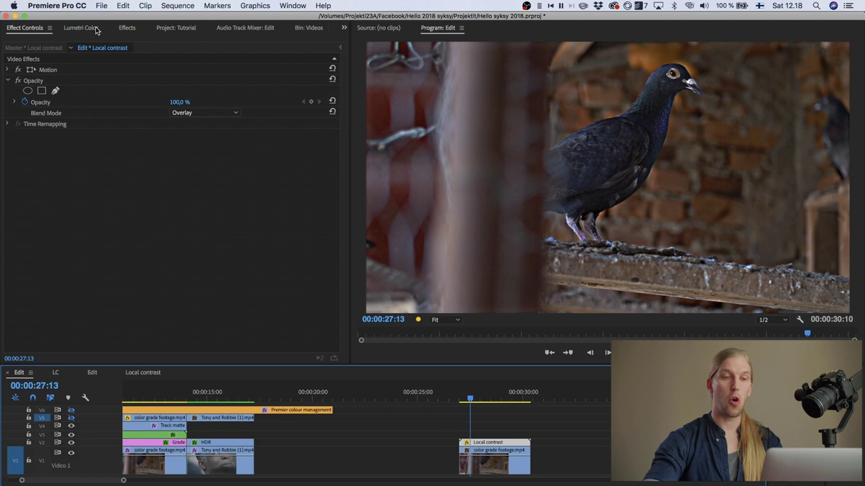
left_click_drag(183, 102, 182, 103)
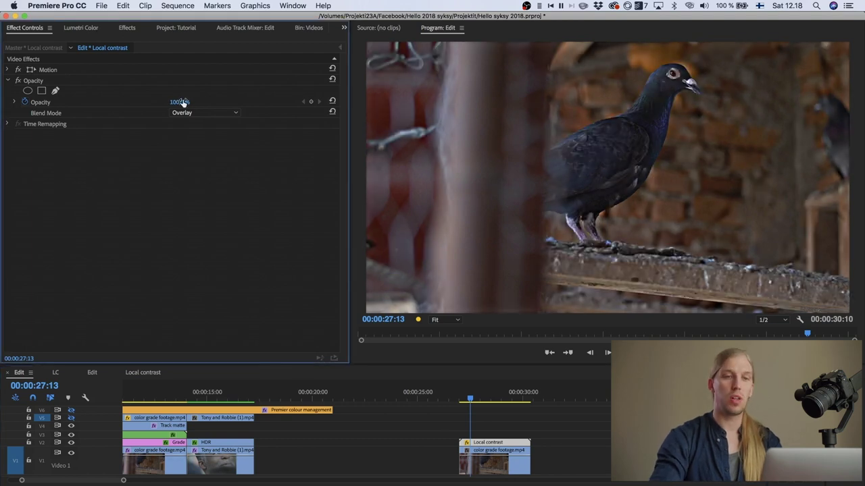
Anchor the midpoint of the Local contrast nest's Lumetri RGB curve and raise its black point to soften the shadows.
left_click(75, 28)
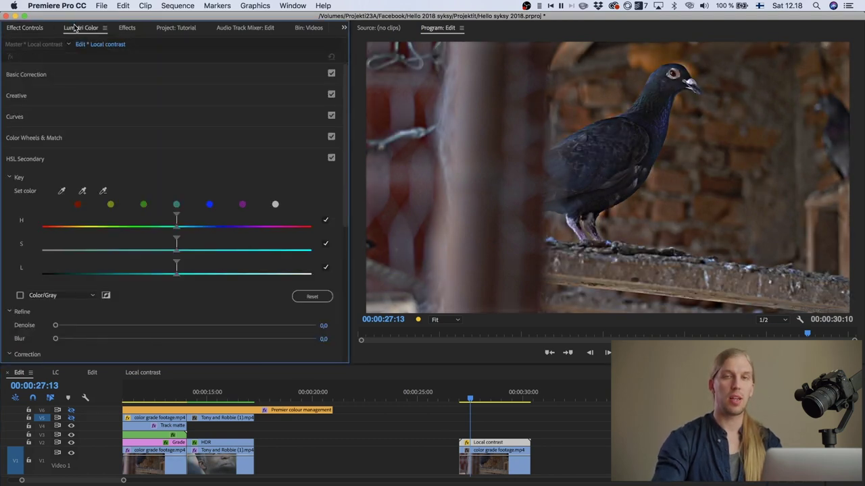
left_click(62, 116)
left_click(178, 240)
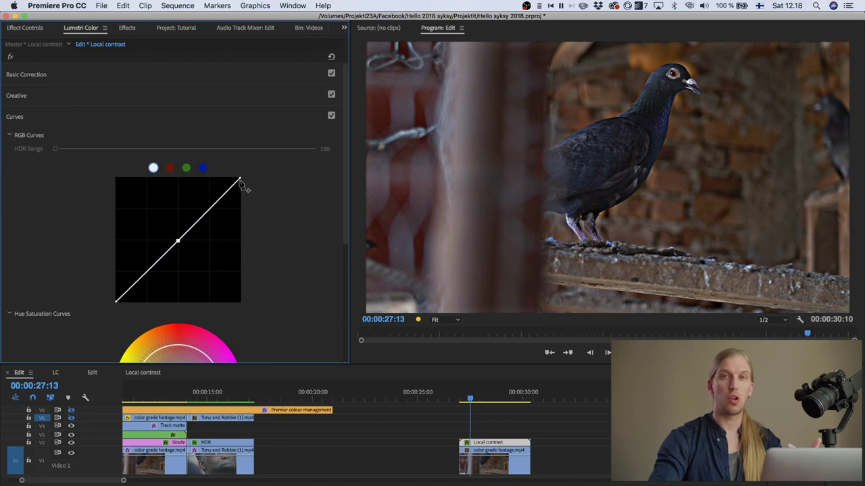
mouse_move(240, 179)
left_mouse_down()
mouse_move(252, 243)
mouse_move(254, 177)
left_mouse_up()
left_click_drag(116, 300, 108, 250)
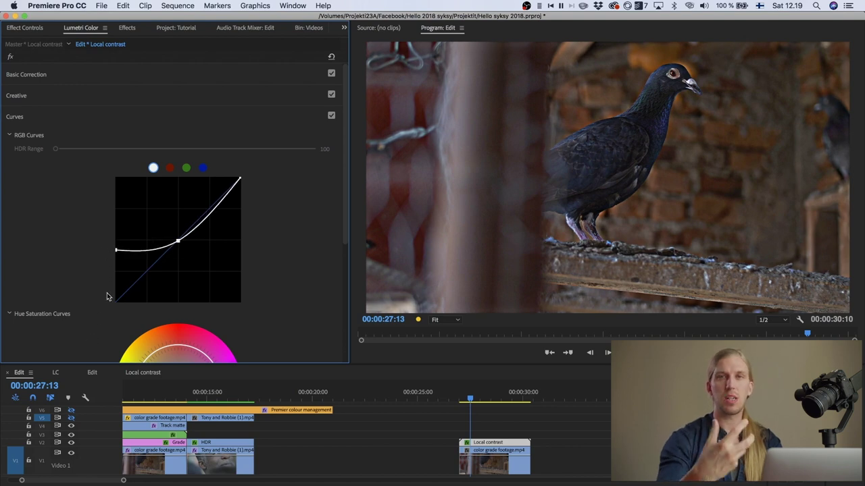
left_click_drag(107, 297, 104, 302)
Examine the LC clip's opacity mask and its Mask Path keyframes as the mask follows the pigeon through the shot.
left_click(141, 395)
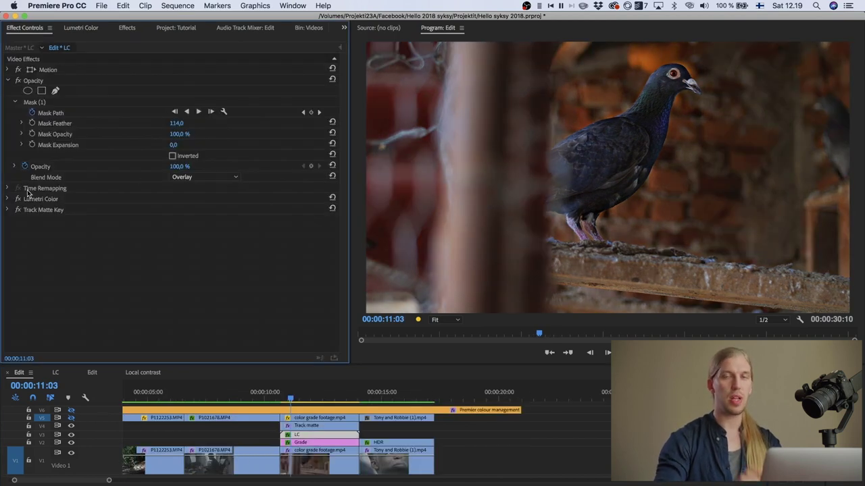
left_click(36, 103)
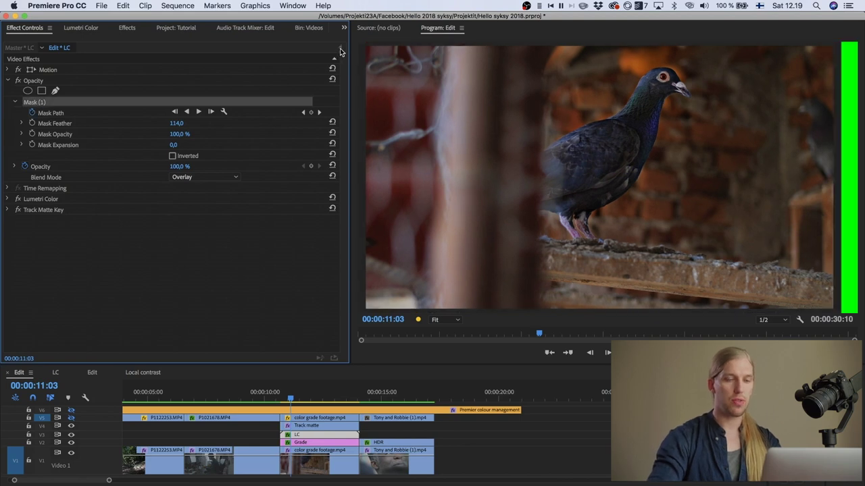
left_click(340, 51)
left_click_drag(291, 393, 327, 393)
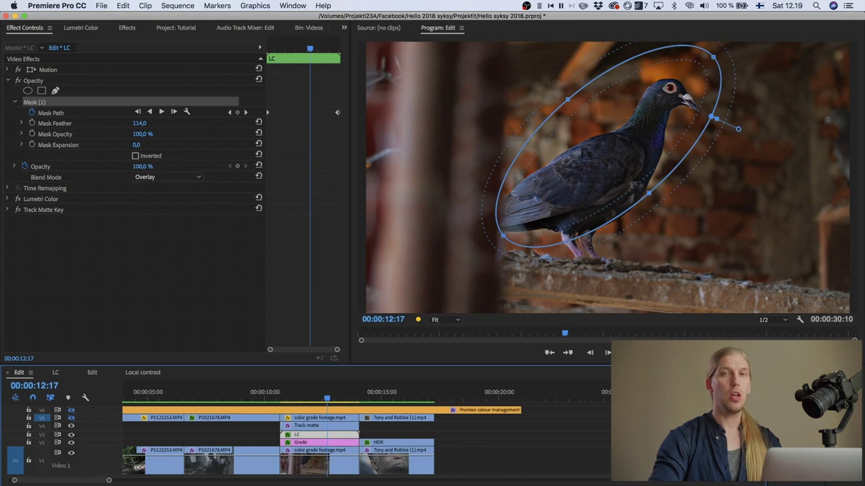
key("Up")
With track V3 hidden, examine the Track matte clip's HSL Secondary key, comparing the picture with its White/Black mask off and on.
left_click(304, 427)
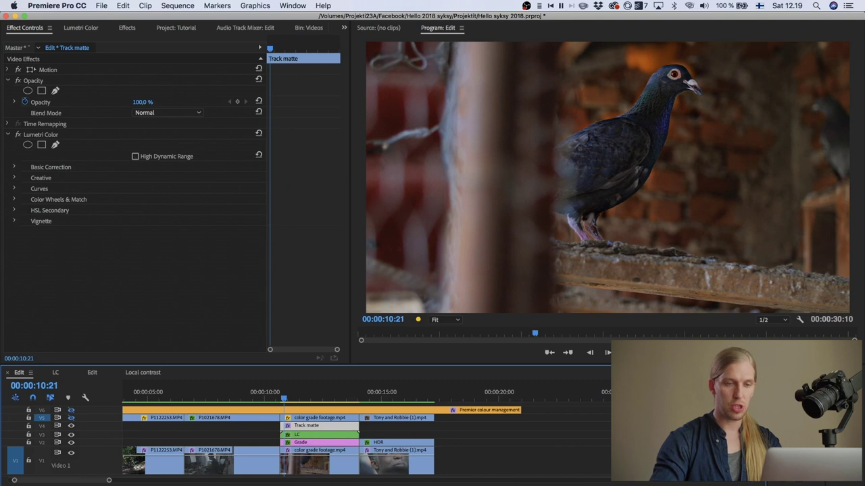
left_click(37, 137)
left_click(14, 210)
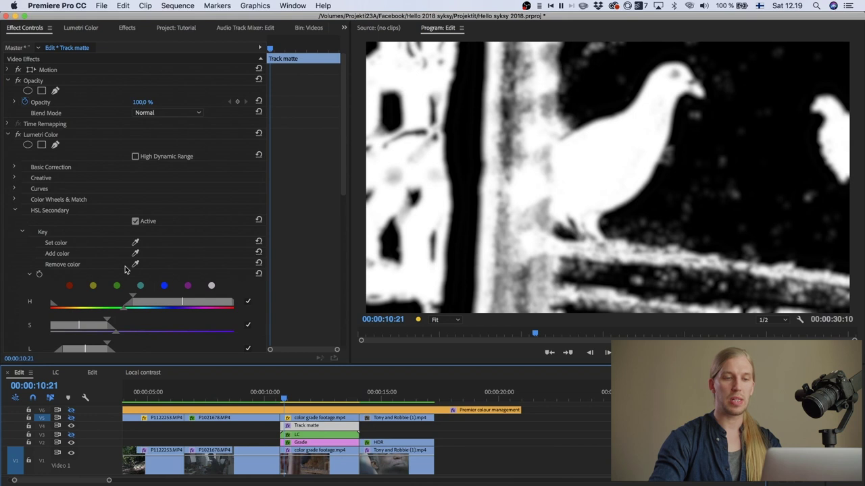
scroll(125, 269, "down", 4)
left_click(170, 262)
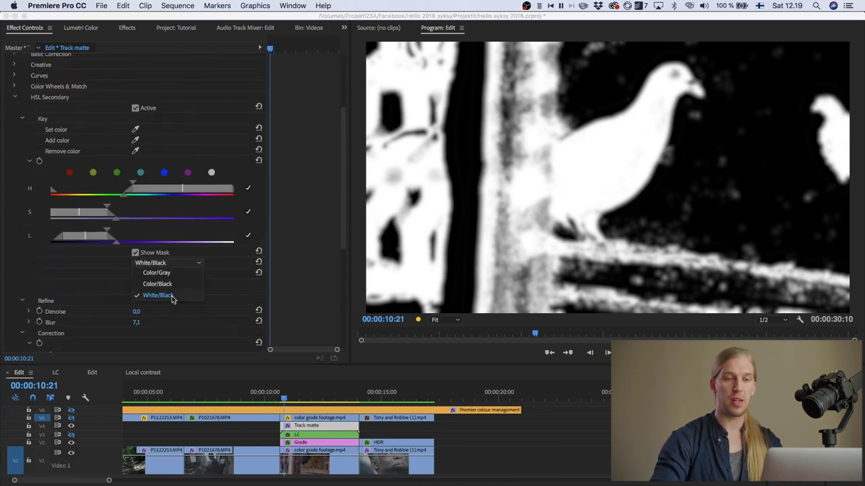
left_click(179, 264)
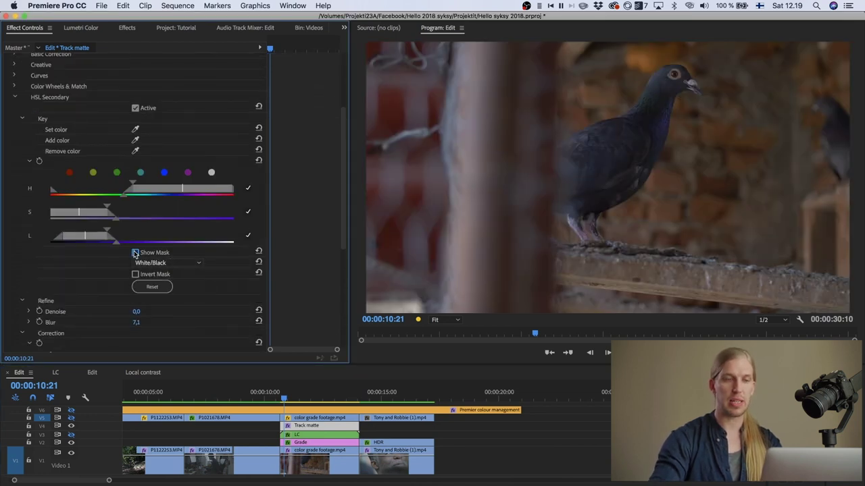
left_click(135, 253)
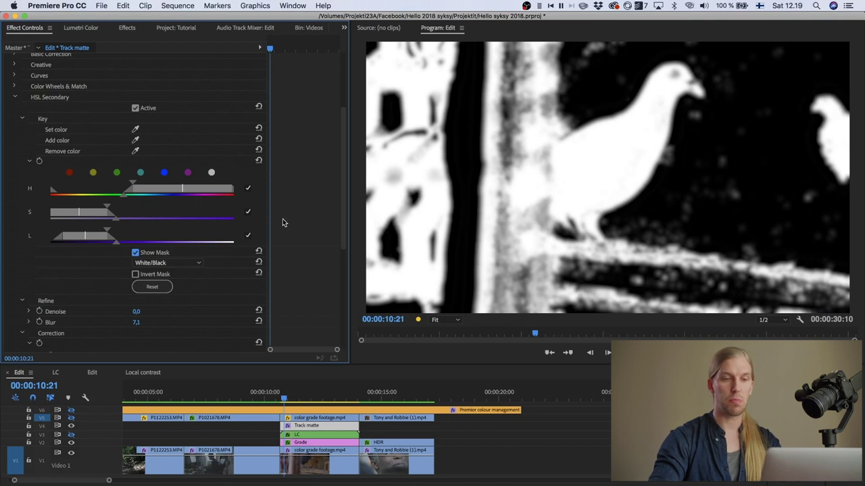
scroll(122, 158, "up", 8)
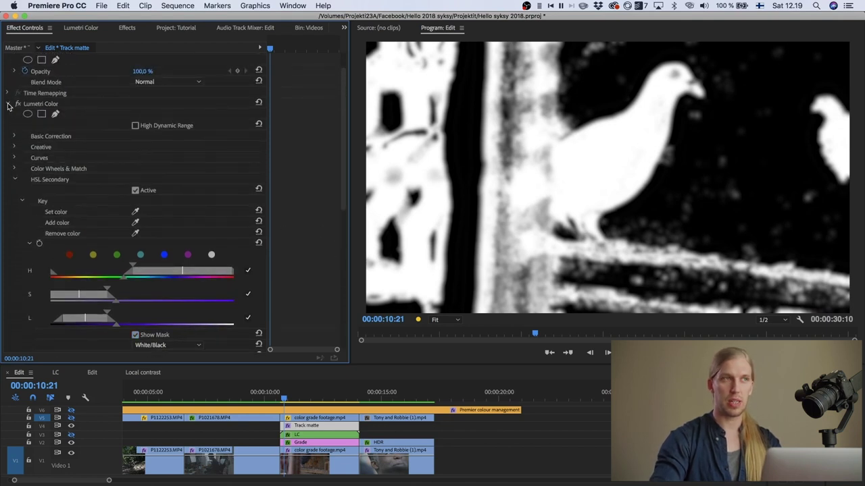
left_click(11, 108)
Show track V3 again and review the LC clip's Track Matte Key, keeping Video 4 as the matte and Matte Luma compositing.
left_click(313, 435)
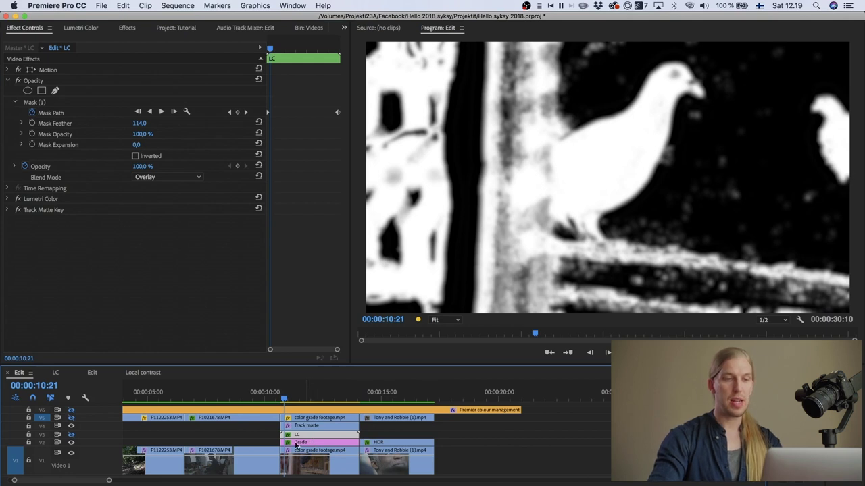
left_click(8, 211)
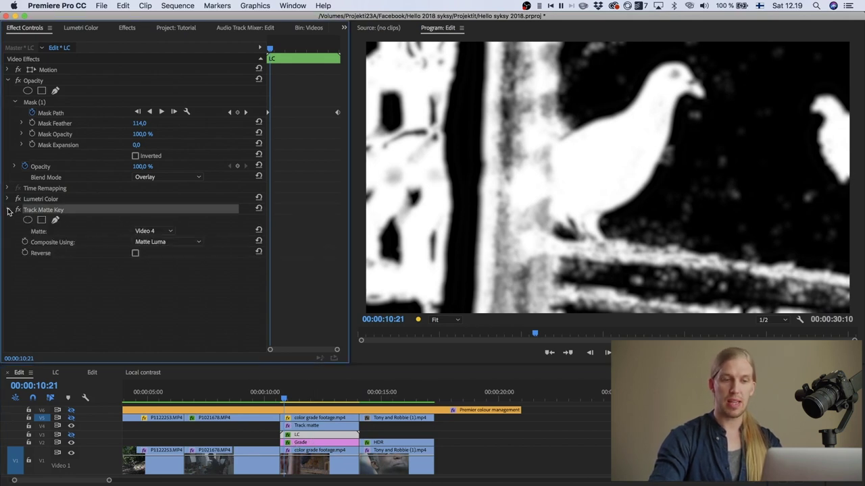
left_click(163, 233)
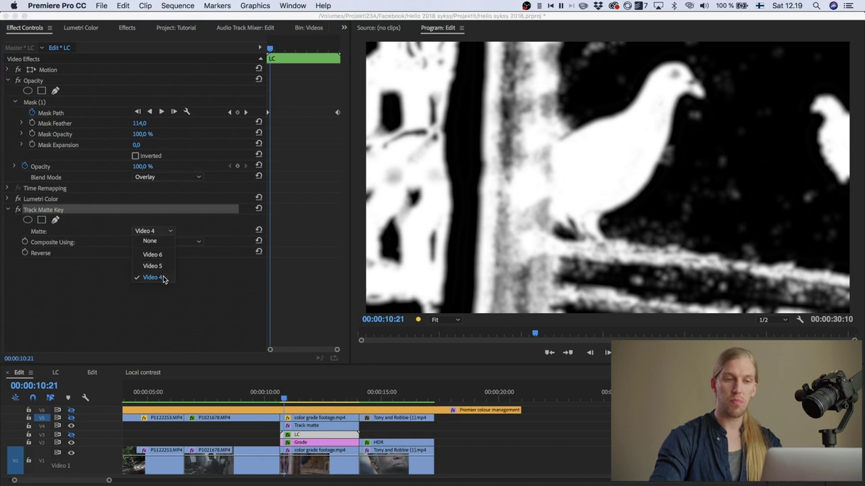
left_click(73, 436)
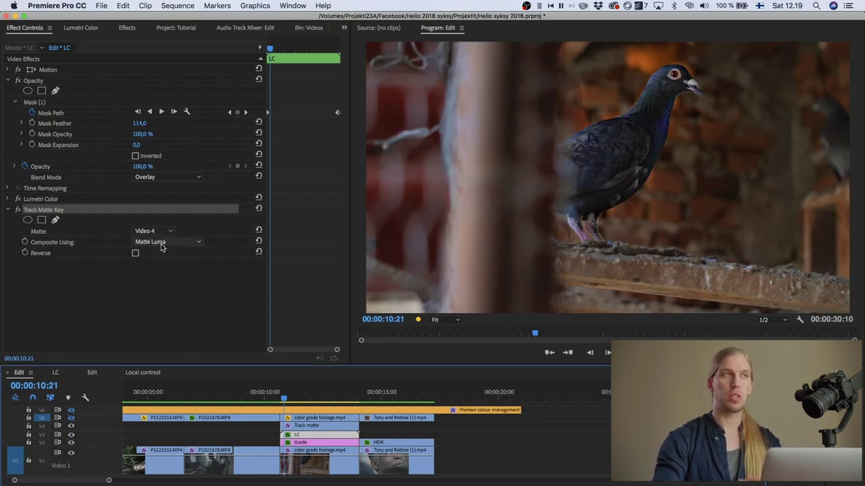
left_click(164, 245)
left_click(163, 288)
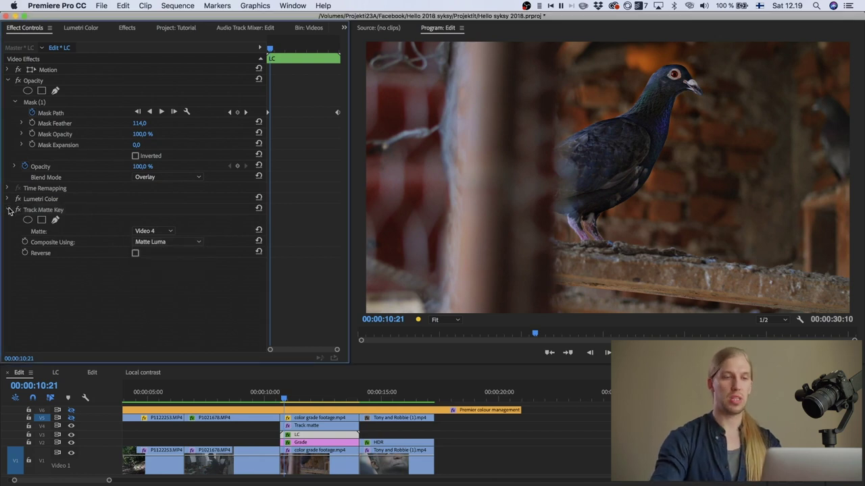
left_click(9, 209)
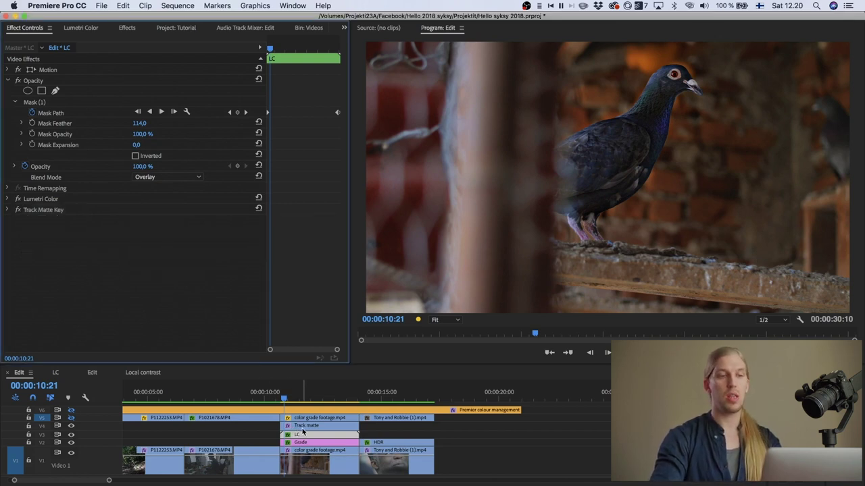
Examine the Reduce Noise v4 (SR) effect on the color grade footage.mp4 clip on track V1.
left_click(304, 465)
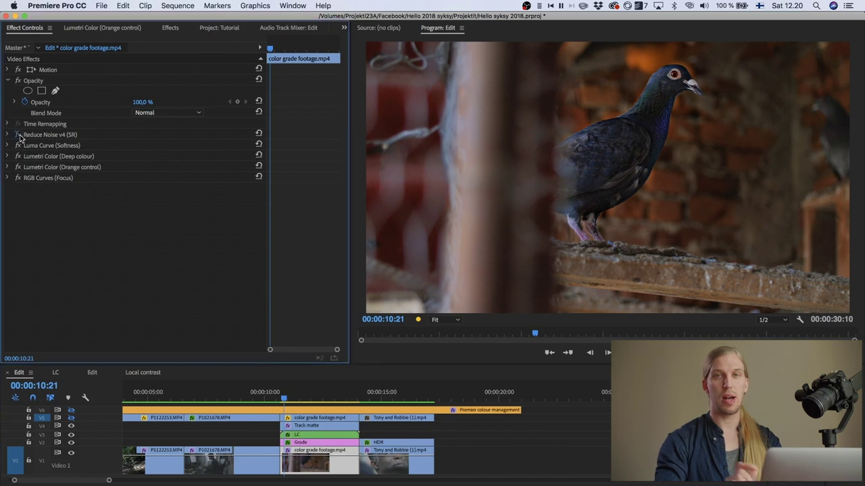
left_click(48, 146)
left_click(46, 136)
left_click(9, 135)
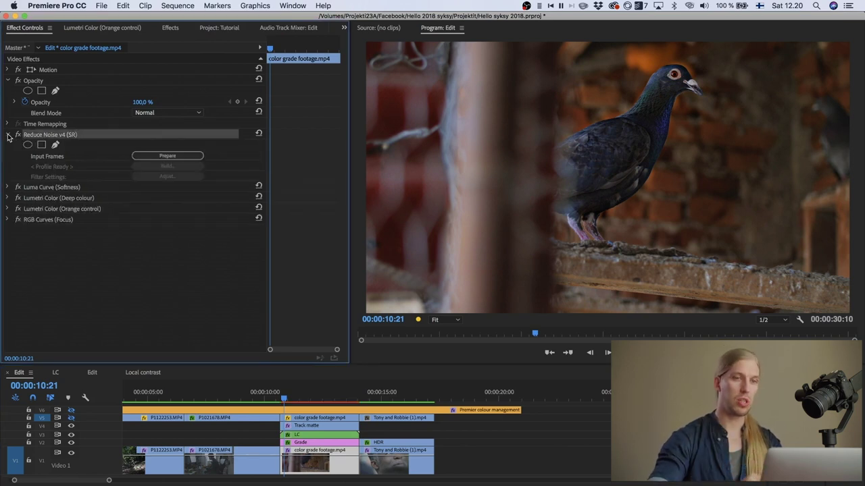
left_click(9, 135)
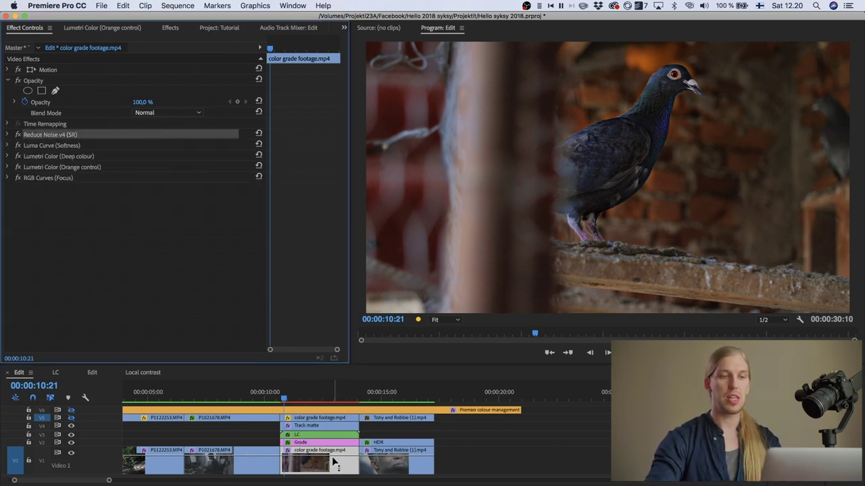
Go to the portrait clip at 00:00:14:02, enable its Lumetri Color (Colour correction) effect and open its settings.
key("Down")
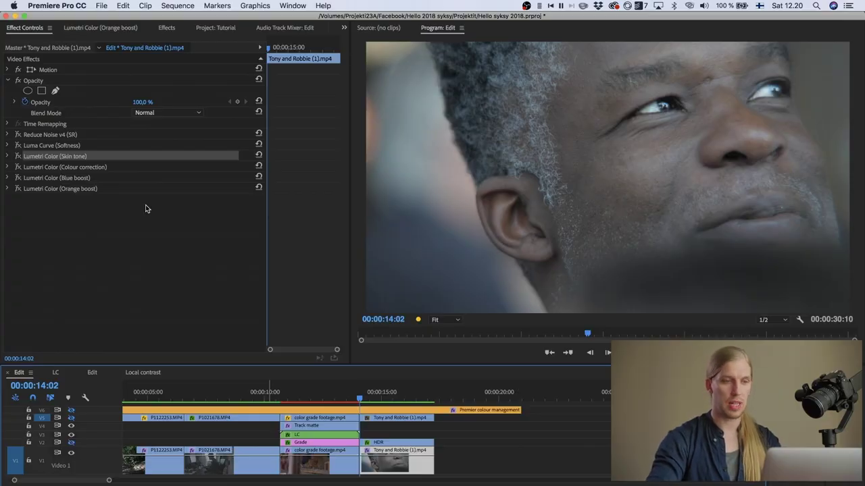
left_click(18, 167)
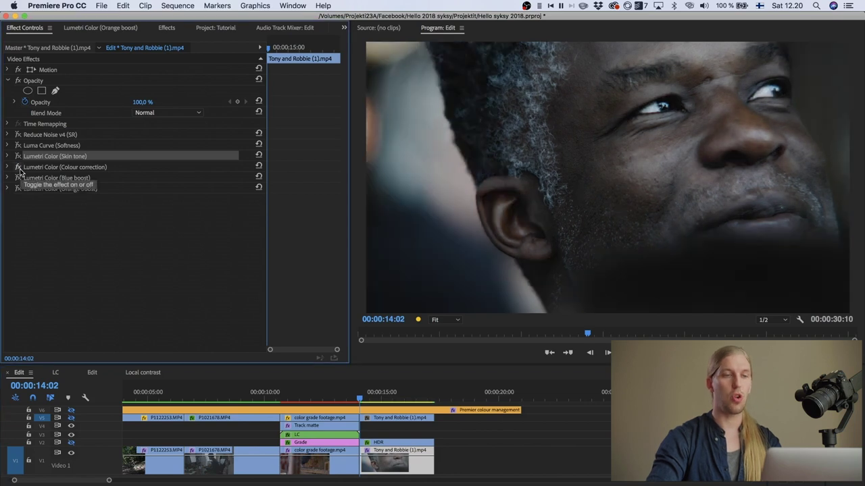
left_click(8, 167)
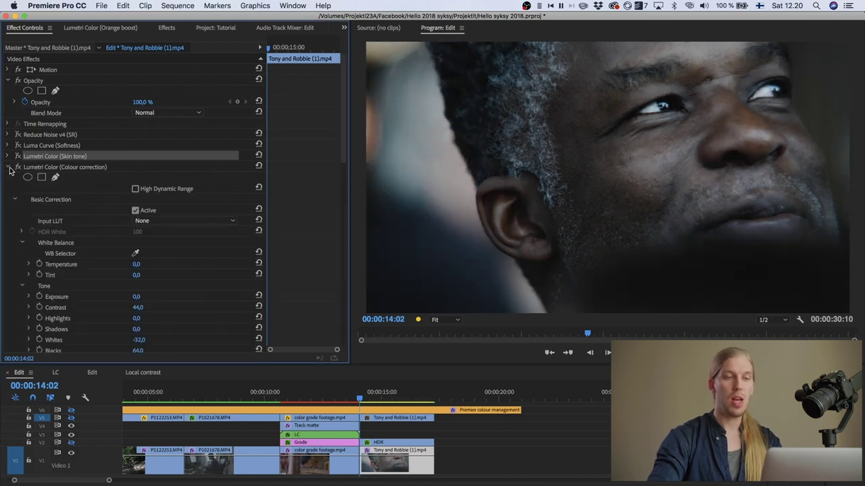
Examine the Colour correction effect's Basic Correction tone values and its RGB curve, leaving the effect collapsed.
left_click(71, 267)
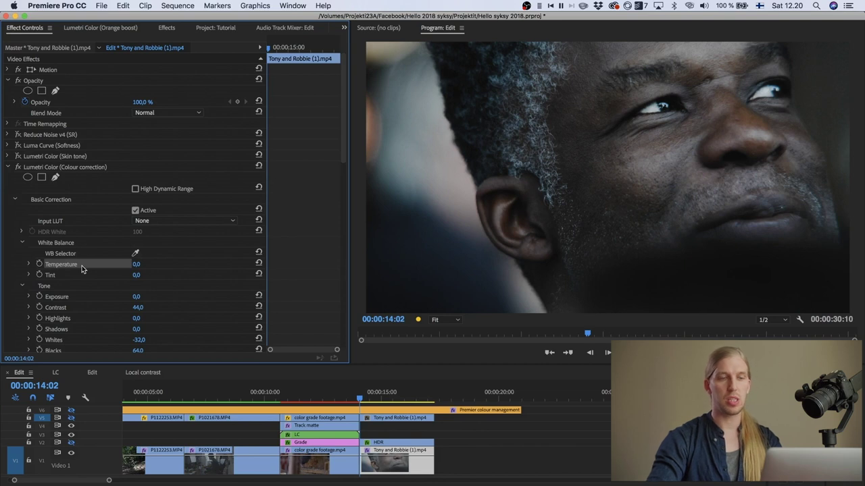
scroll(82, 270, "down", 5)
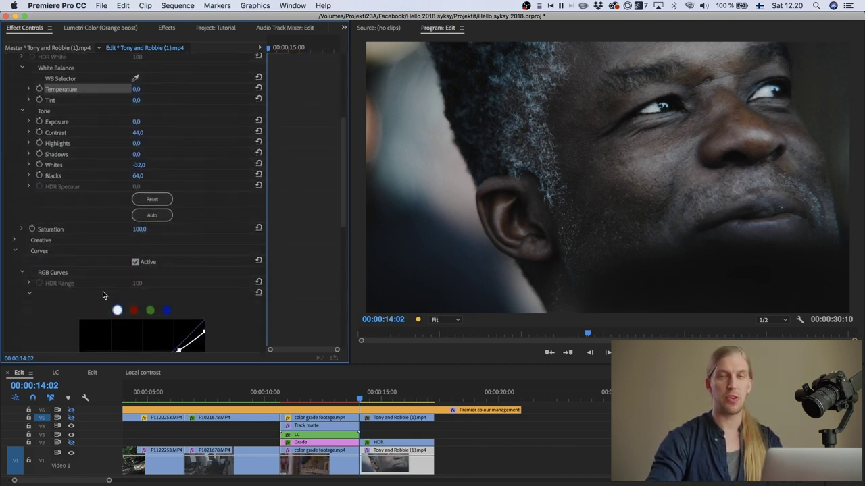
scroll(103, 291, "down", 6)
scroll(103, 291, "up", 7)
scroll(103, 291, "down", 7)
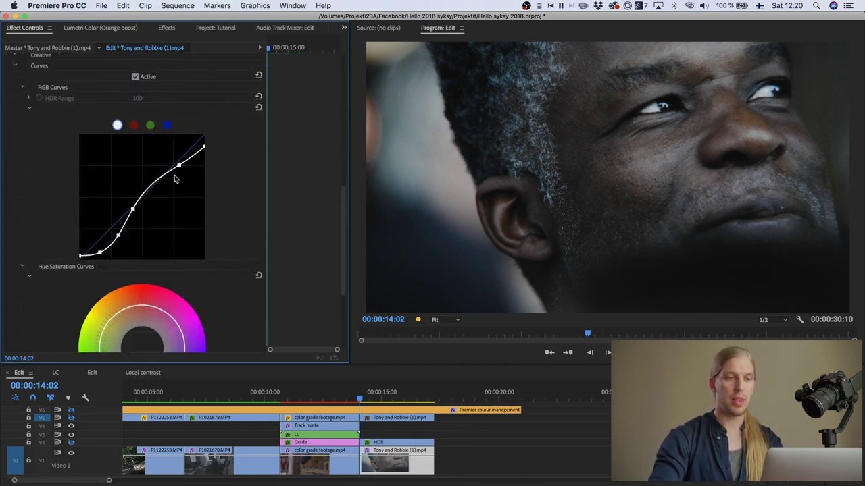
scroll(80, 200, "up", 8)
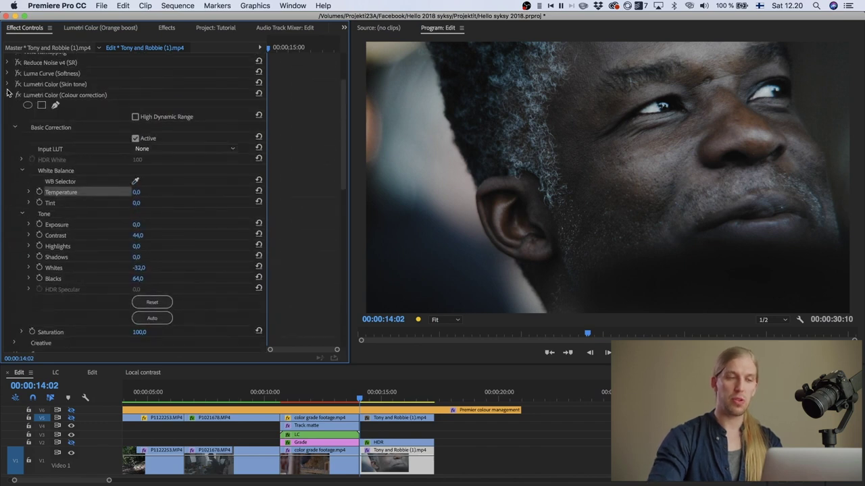
left_click(10, 95)
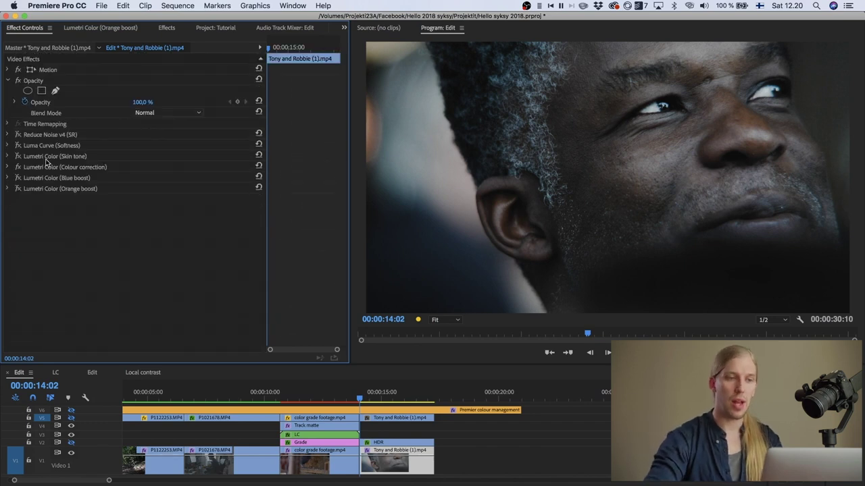
Enable the portrait clip's Lumetri Color (Skin tone) effect and check its HSL Secondary key with the Color/Gray mask on and off.
left_click(39, 158)
left_click(18, 157)
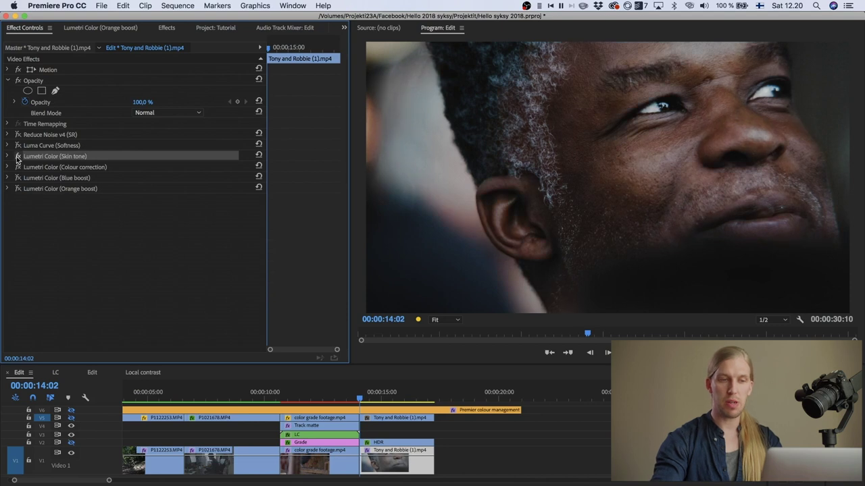
left_click(8, 156)
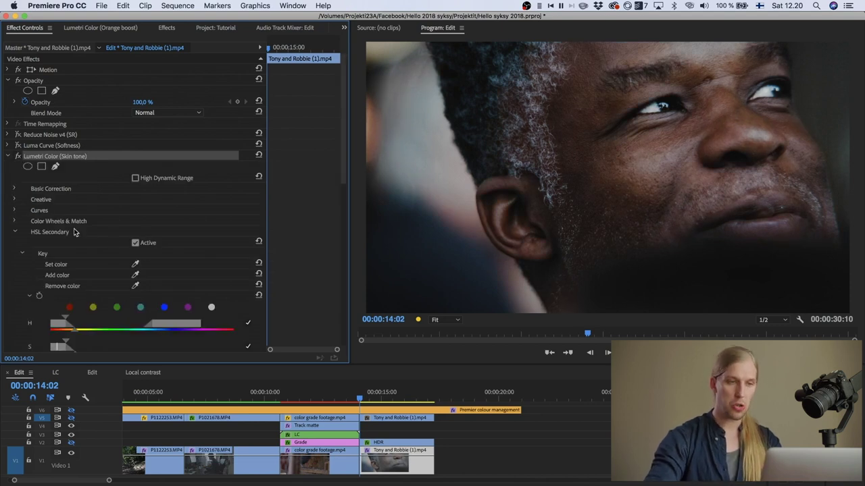
left_click(15, 189)
left_click(14, 189)
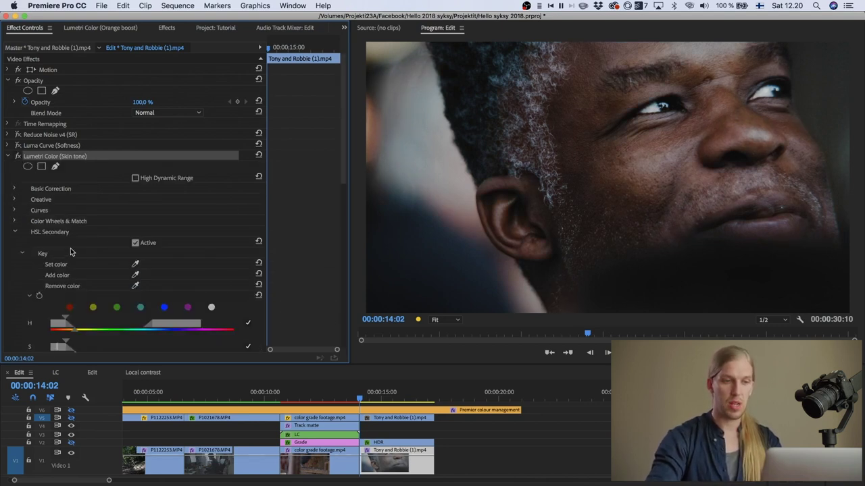
scroll(134, 288, "down", 4)
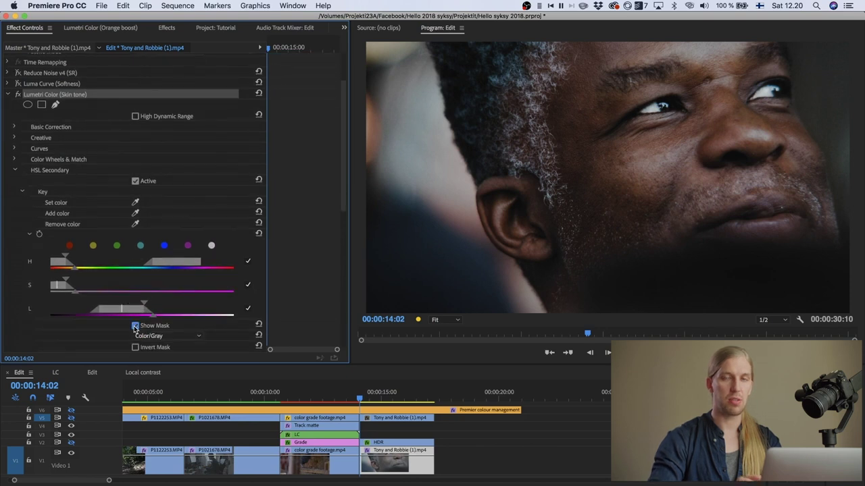
left_click(135, 327)
left_click(135, 327)
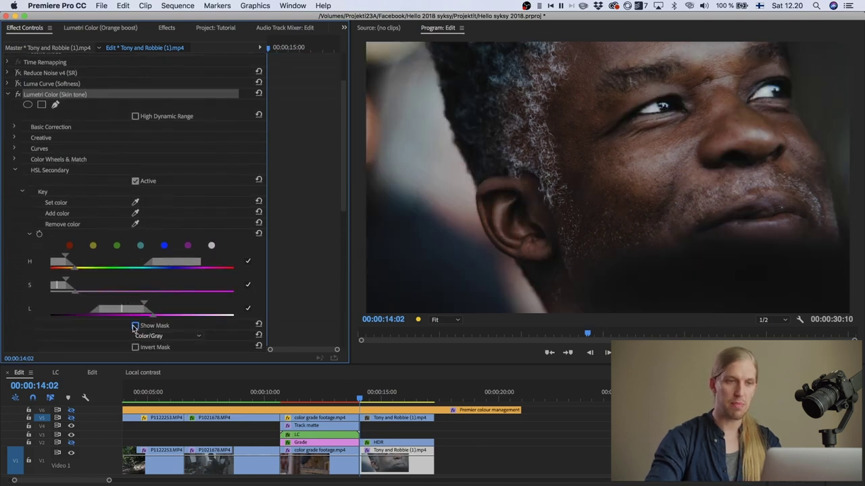
left_click(18, 171)
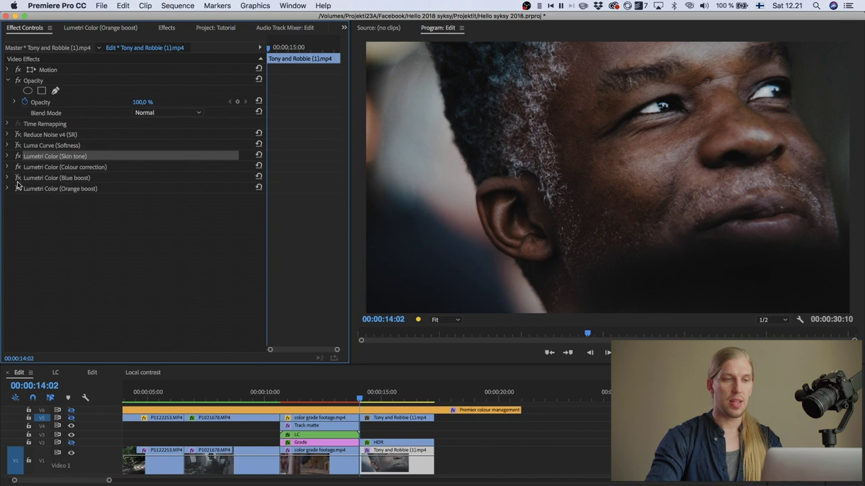
Enable the Lumetri Color (Blue boost) effect and check its HSL Secondary key with the mask on and off.
left_click(8, 179)
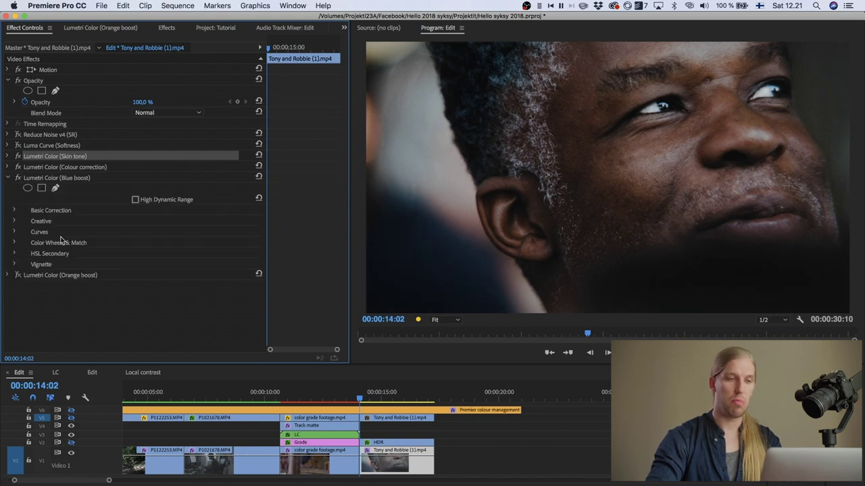
left_click(17, 250)
scroll(106, 274, "down", 5)
left_click(136, 275)
left_click(136, 276)
scroll(60, 140, "up", 5)
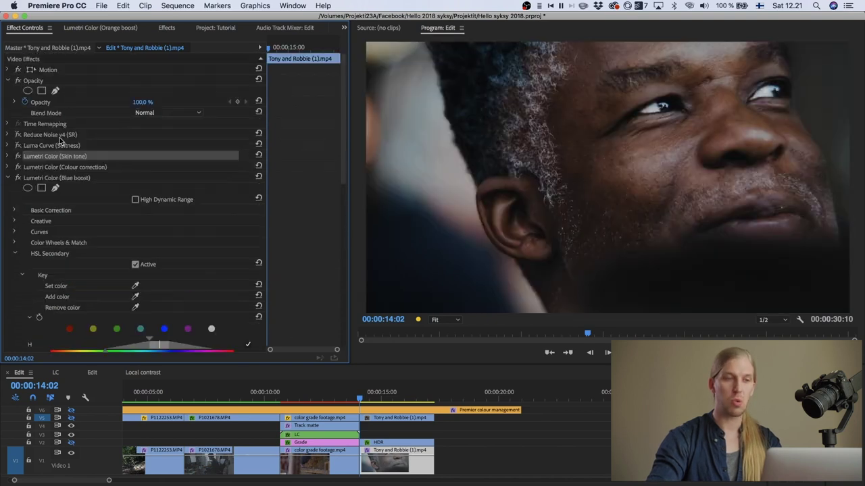
left_click(8, 179)
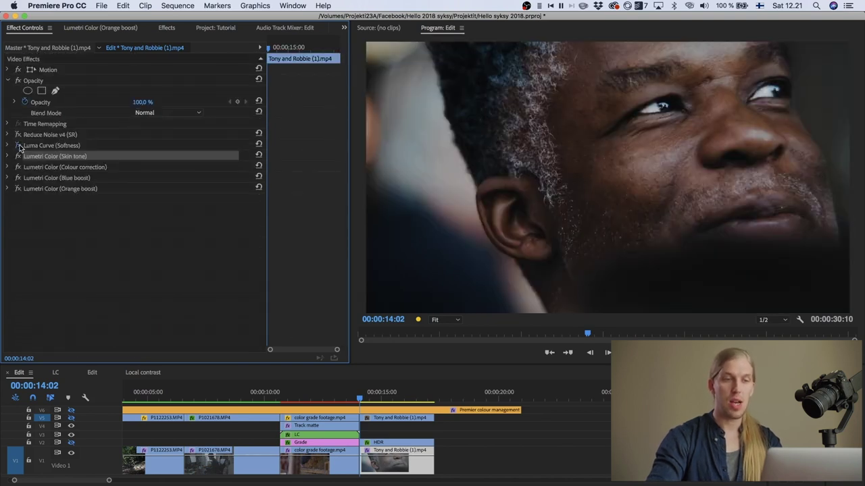
Enable the Luma Curve (Softness) and Lumetri Color (Orange boost) effects, checking Orange boost's HSL Secondary key with its mask on and off.
left_click(19, 146)
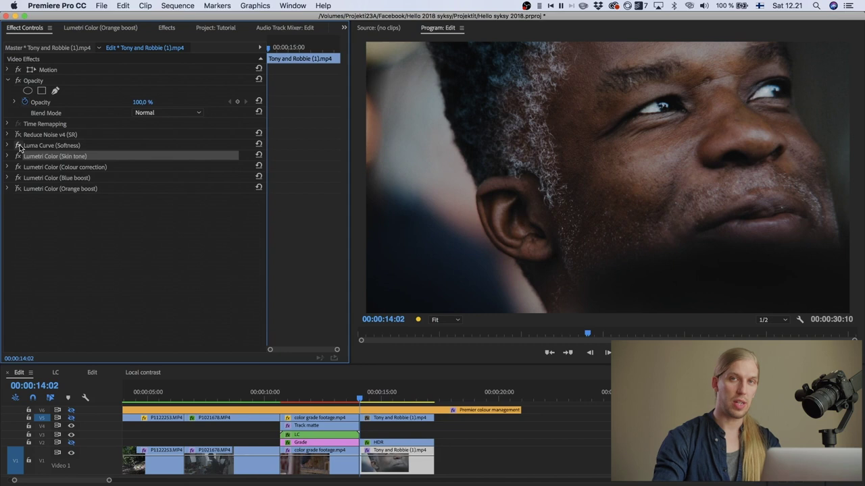
left_click(48, 190)
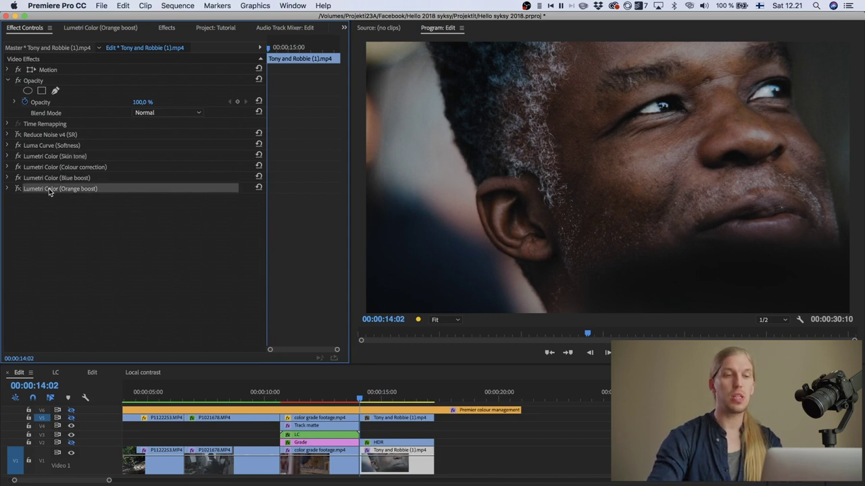
left_click(9, 191)
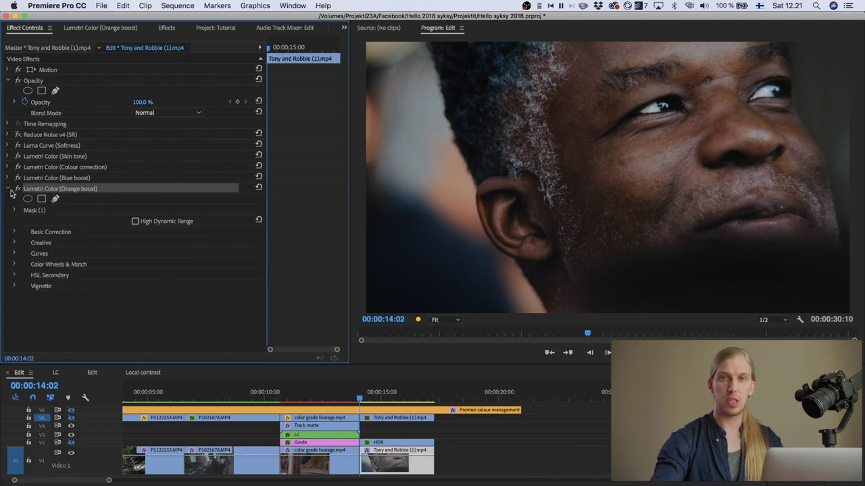
left_click(14, 275)
scroll(125, 297, "down", 7)
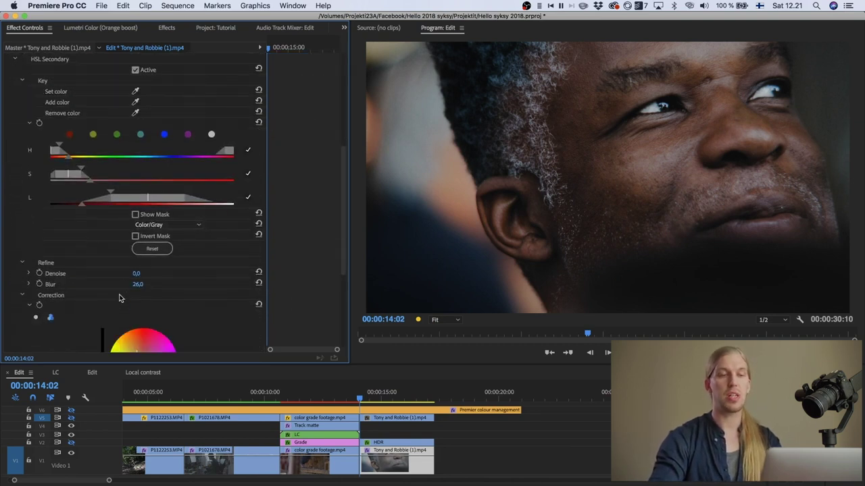
left_click(135, 215)
left_click(135, 214)
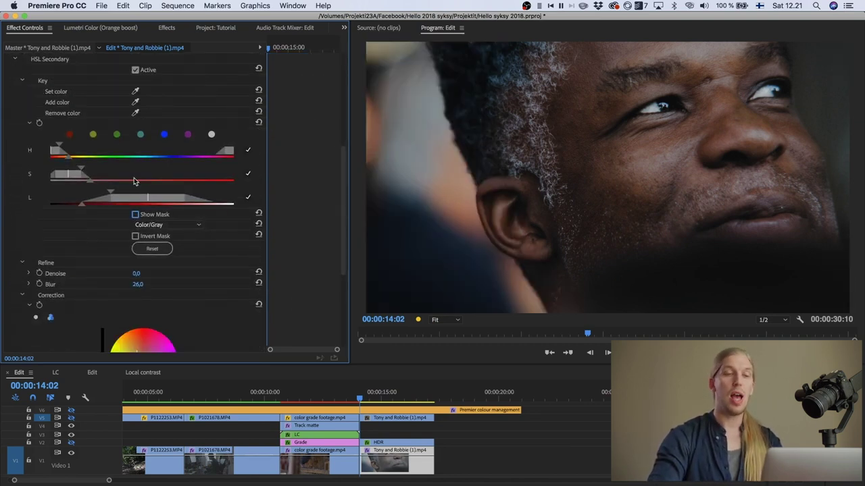
Examine the Orange boost effect's Mask (1) around the face, comparing the picture with Inverted off and on.
scroll(81, 168, "up", 3)
left_click(32, 87)
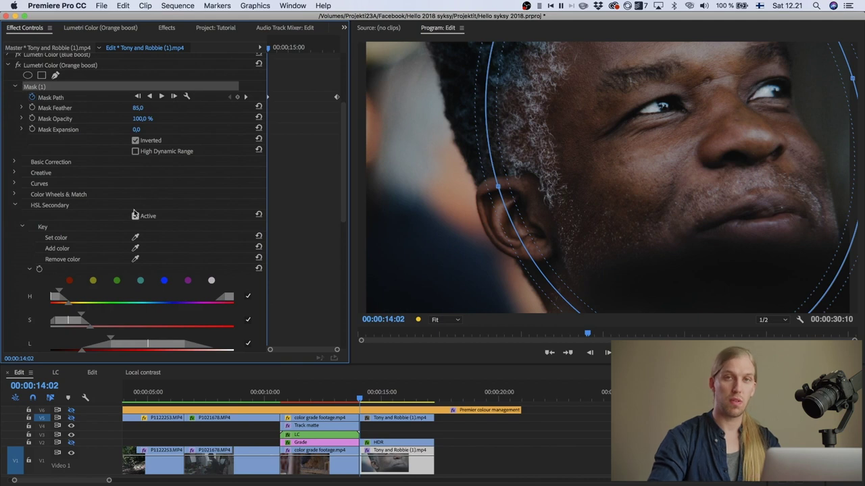
left_click(135, 140)
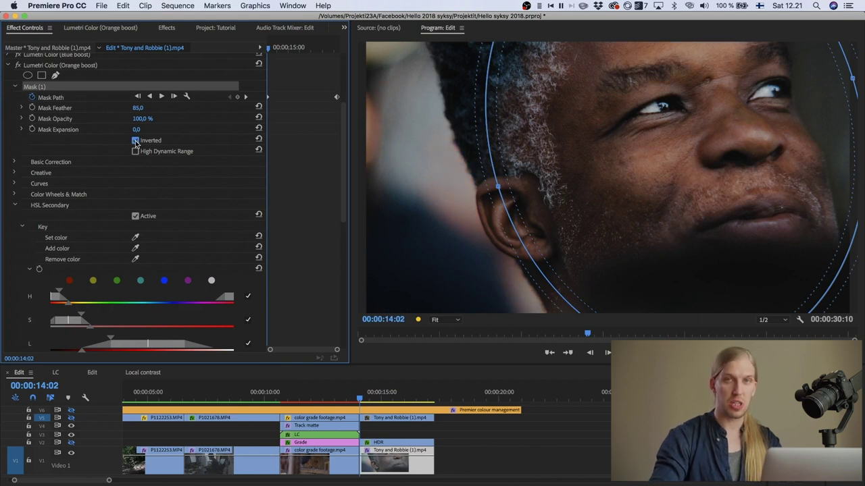
scroll(71, 150, "up", 5)
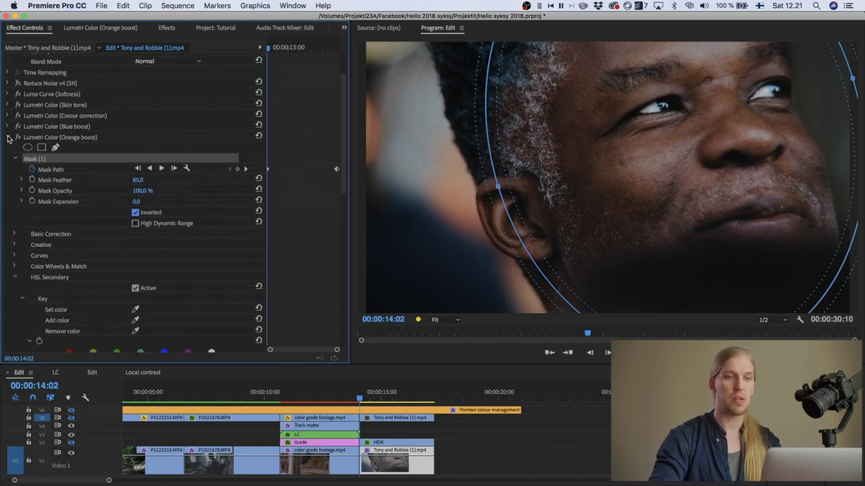
scroll(53, 273, "down", 10)
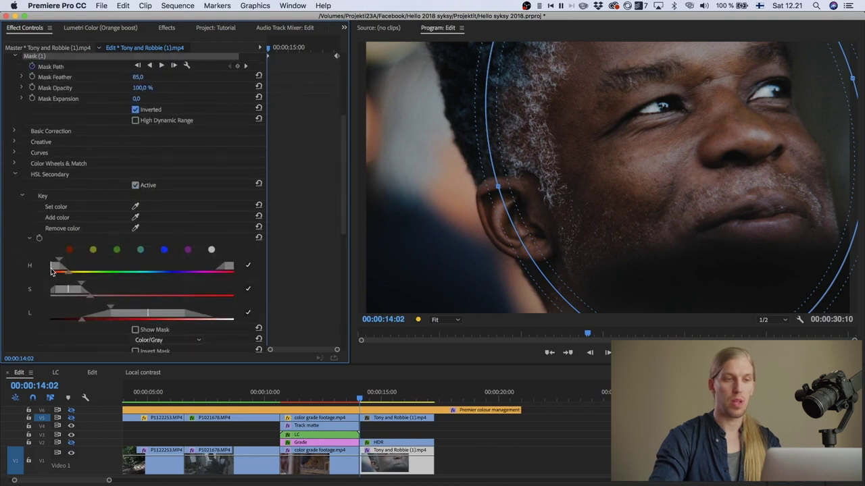
Collapse the Orange boost effect and turn on track V2's output for the portrait's HDR layer, comparing the picture with it on and off.
scroll(23, 203, "up", 14)
left_click(8, 188)
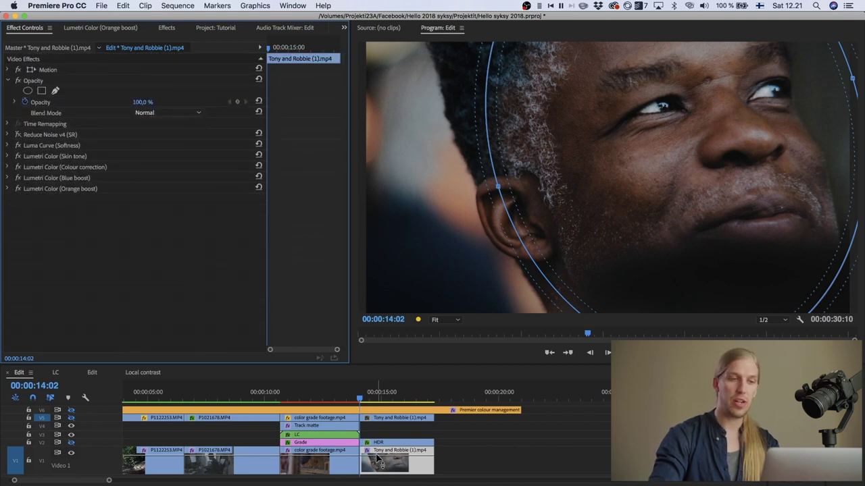
left_click(378, 443)
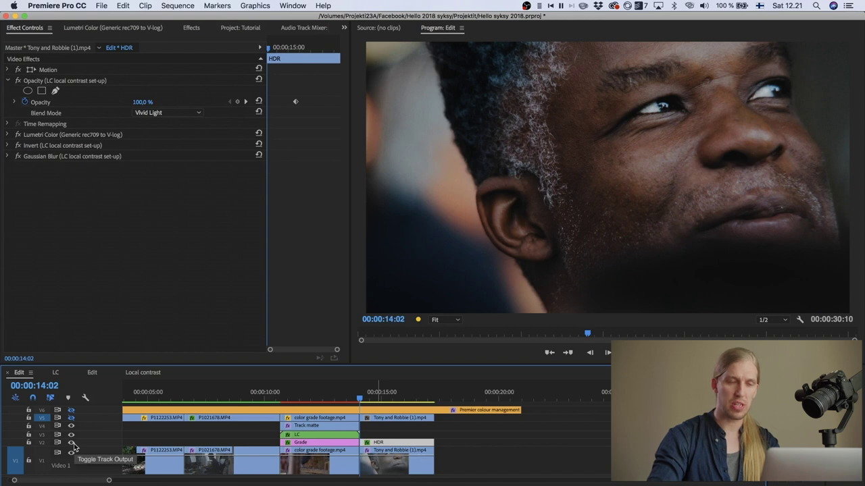
left_click(73, 444)
left_click(72, 443)
left_click(73, 444)
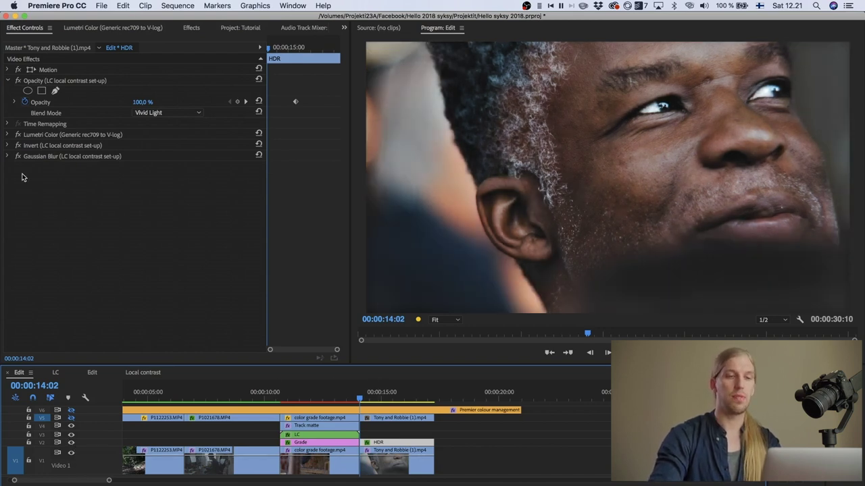
Examine the HDR layer's Gaussian Blur (LC local contrast set-up) settings and compare the picture with the blur off and on.
left_click(8, 156)
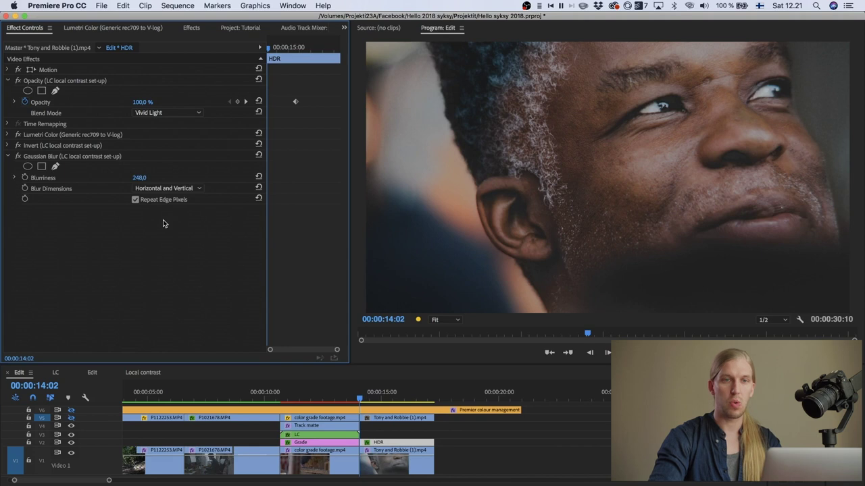
left_click(139, 177)
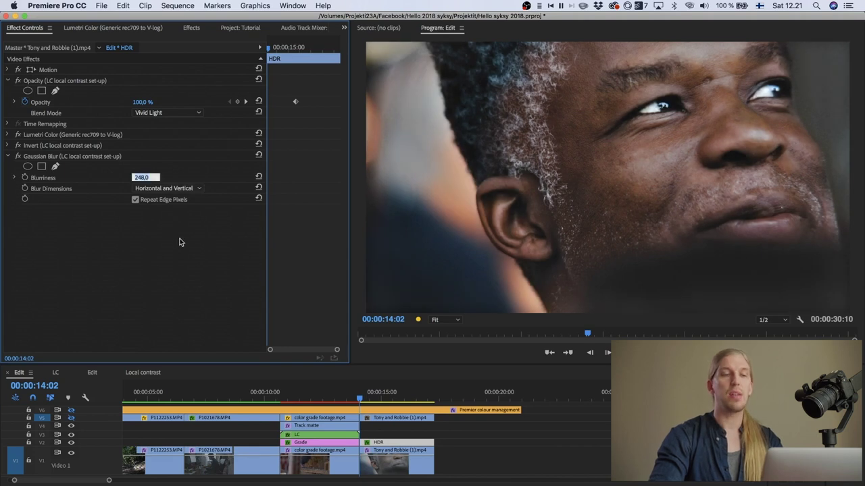
left_click(179, 242)
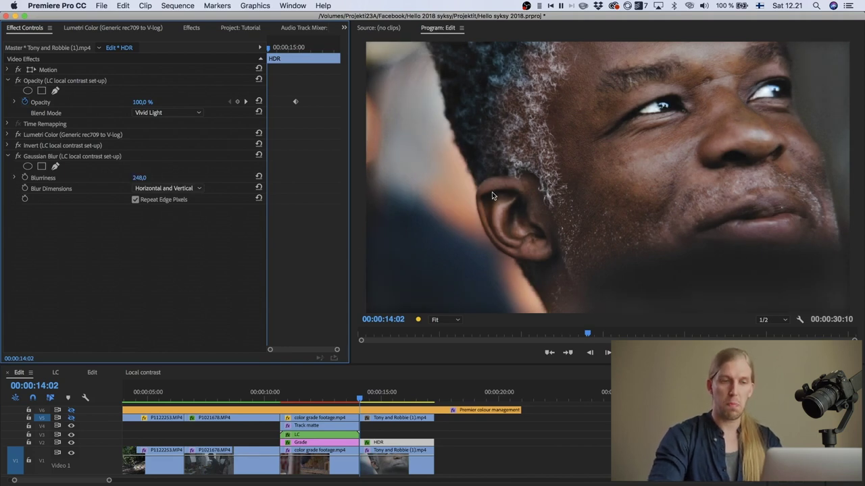
left_click(19, 157)
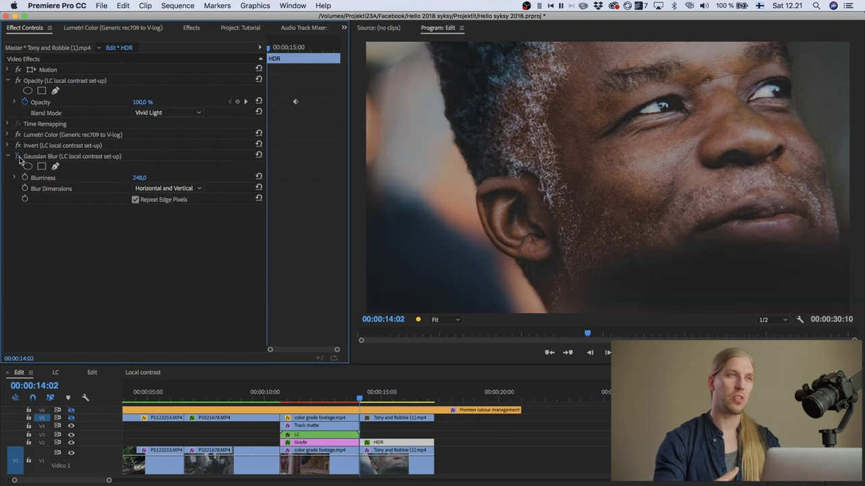
left_click(18, 157)
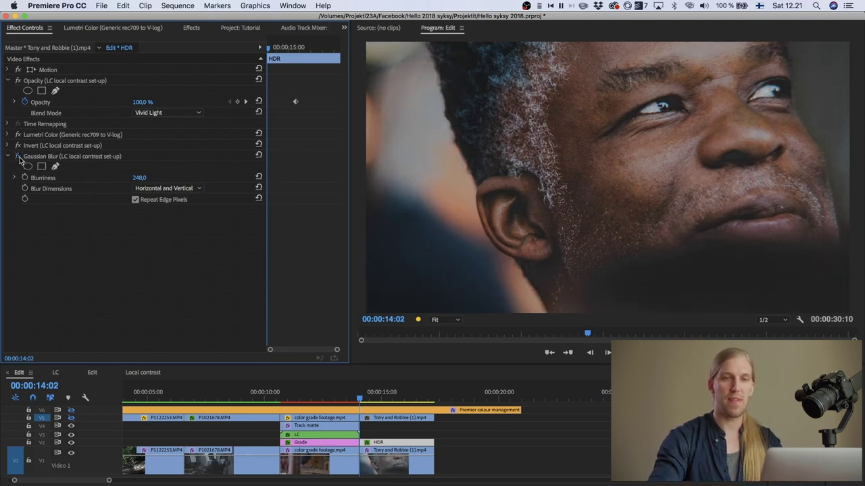
left_click(18, 156)
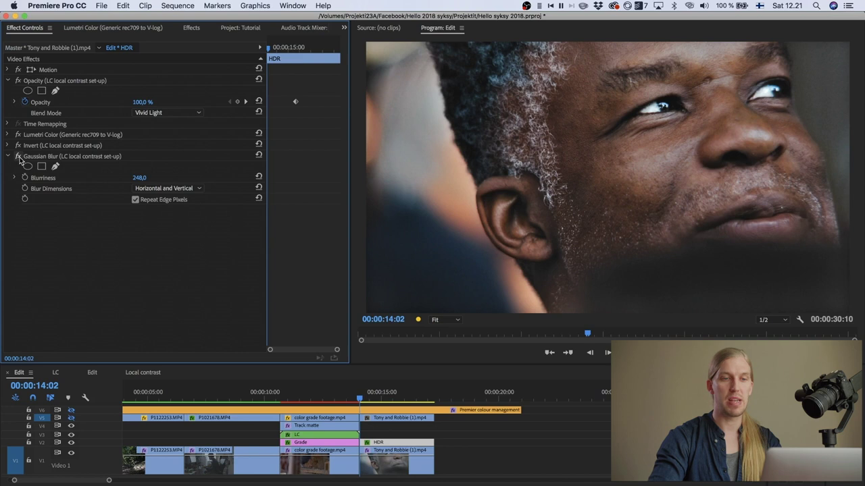
key("super+s")
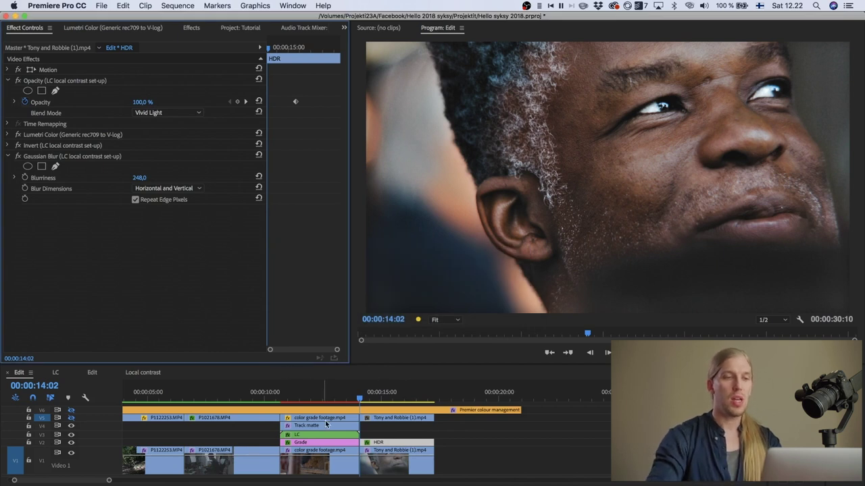
Inspect the Reduce Noise v4 (SR) effect's settings on the portrait clip on track V1.
left_click(382, 463)
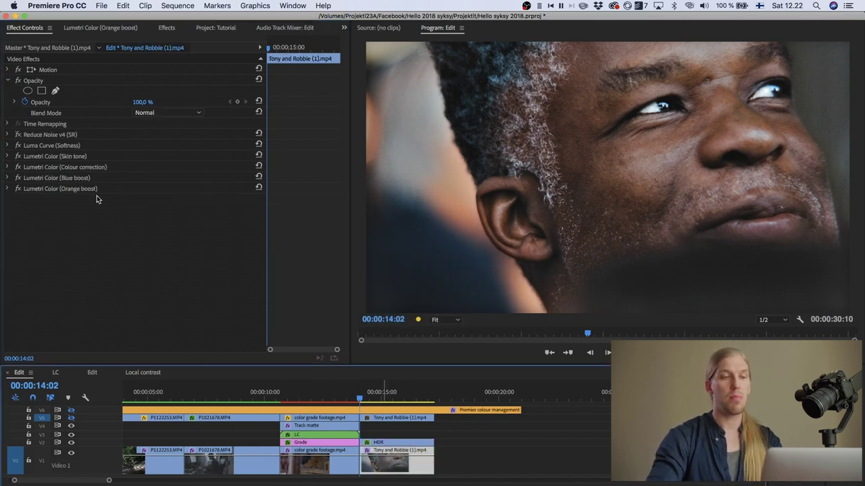
left_click(7, 135)
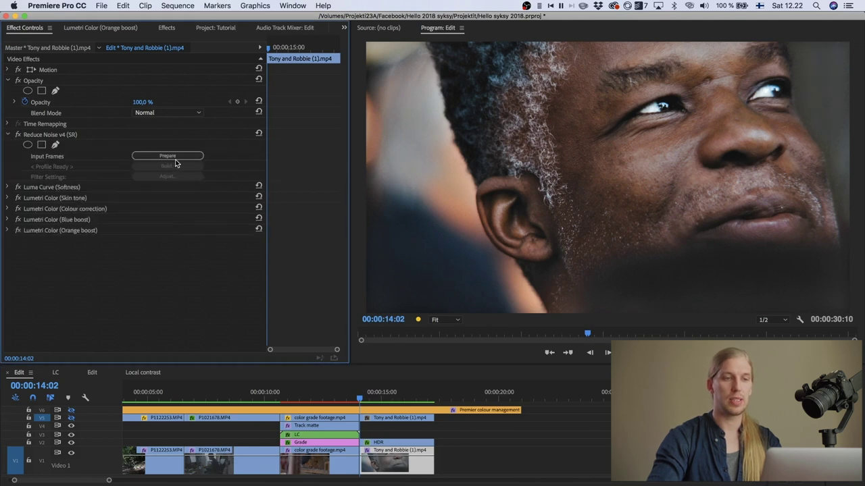
left_click(7, 135)
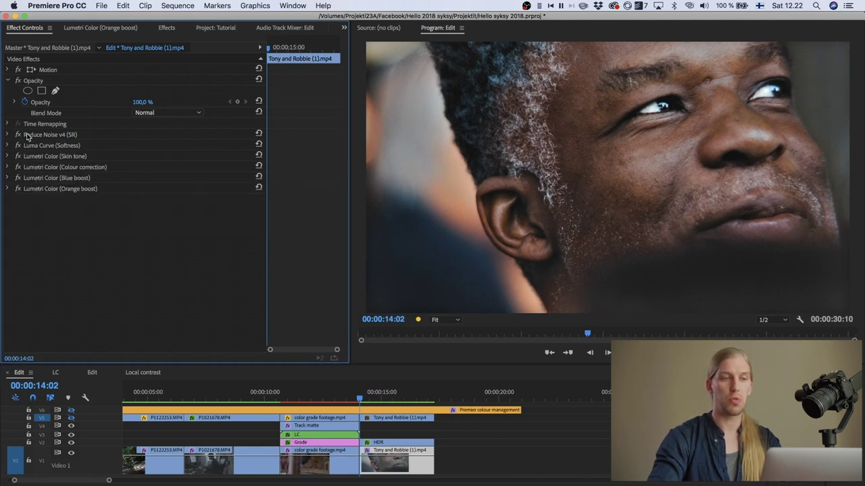